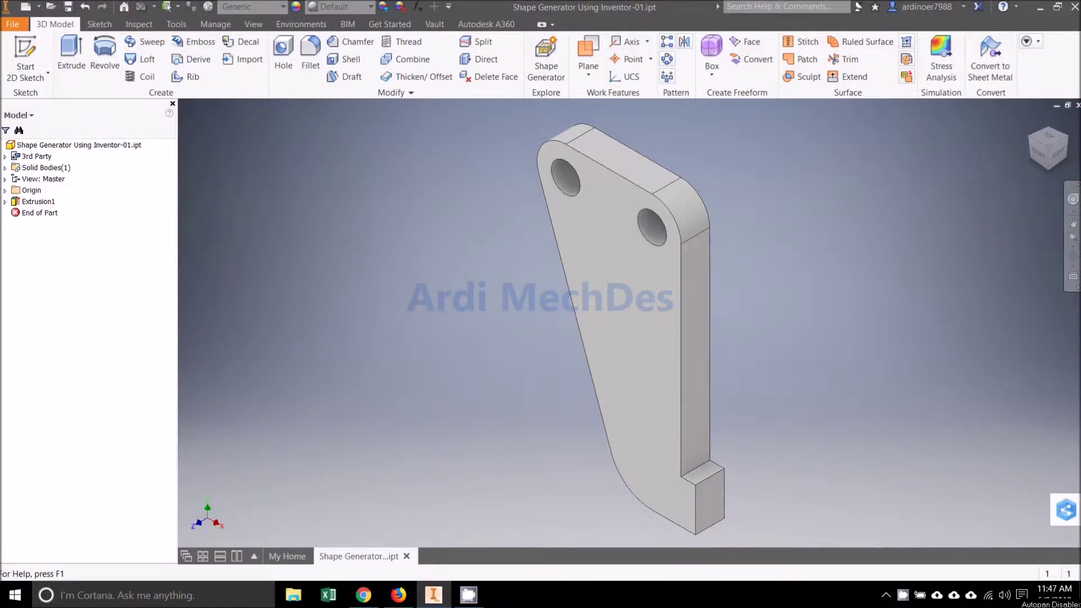
Step: Start a Shape Generator study on the bracket and inspect its material entry
click(546, 57)
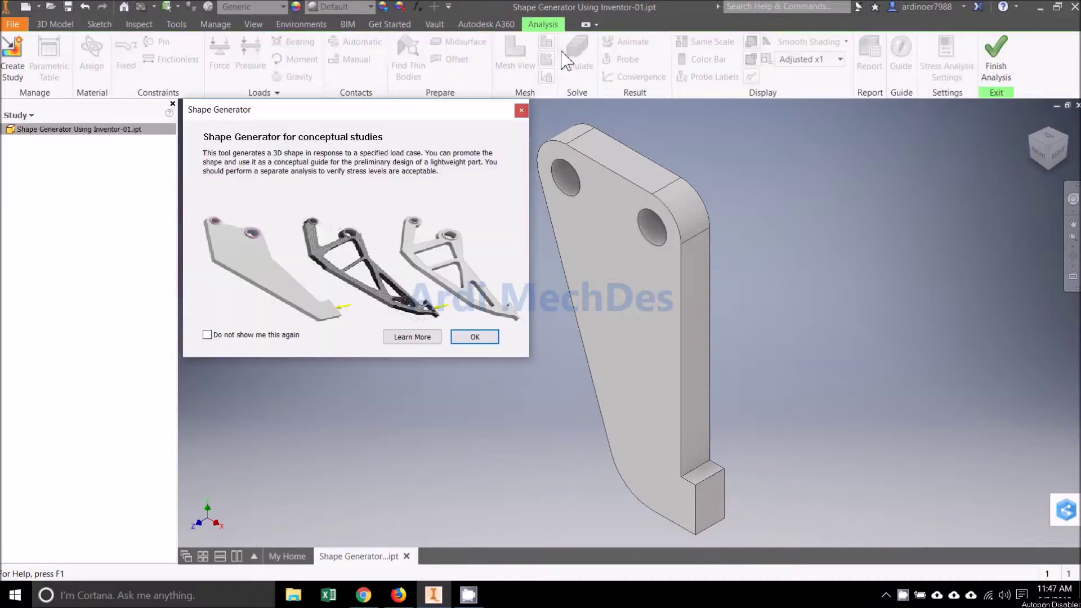
click(476, 337)
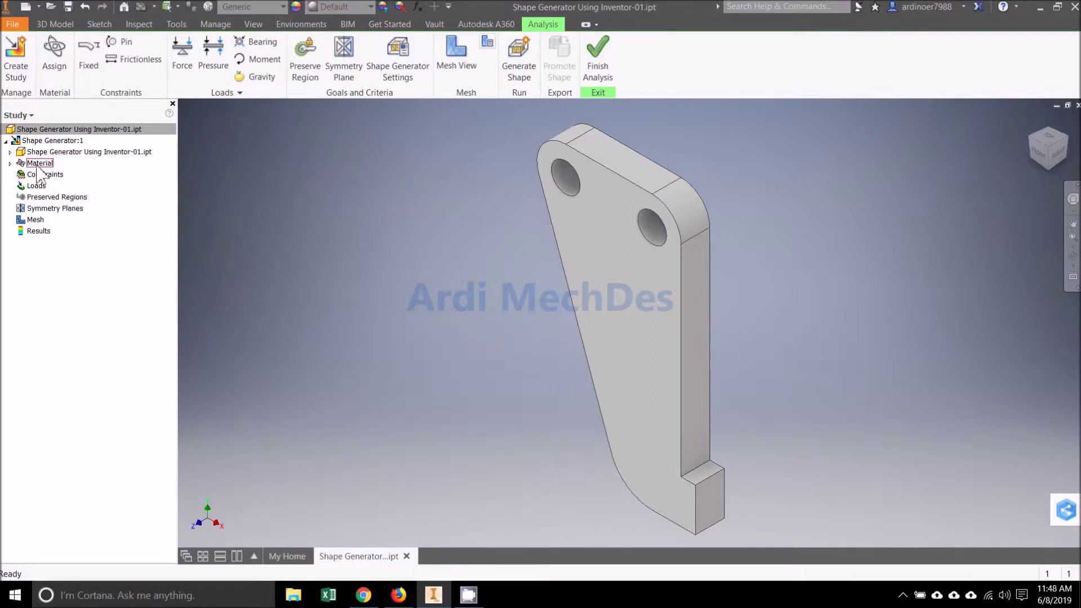
click(10, 164)
click(39, 163)
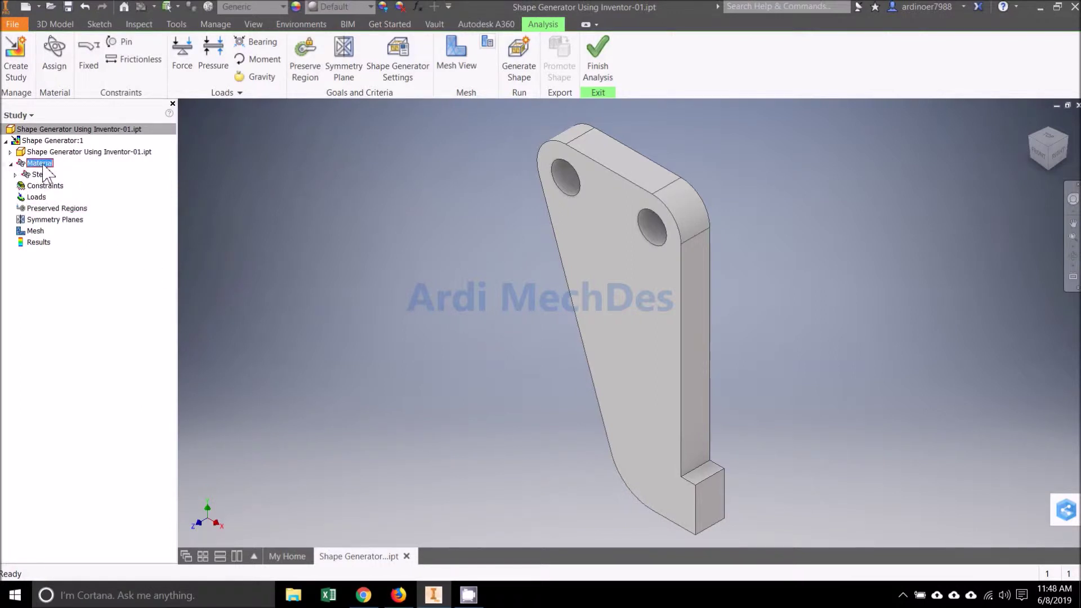
right_click(45, 164)
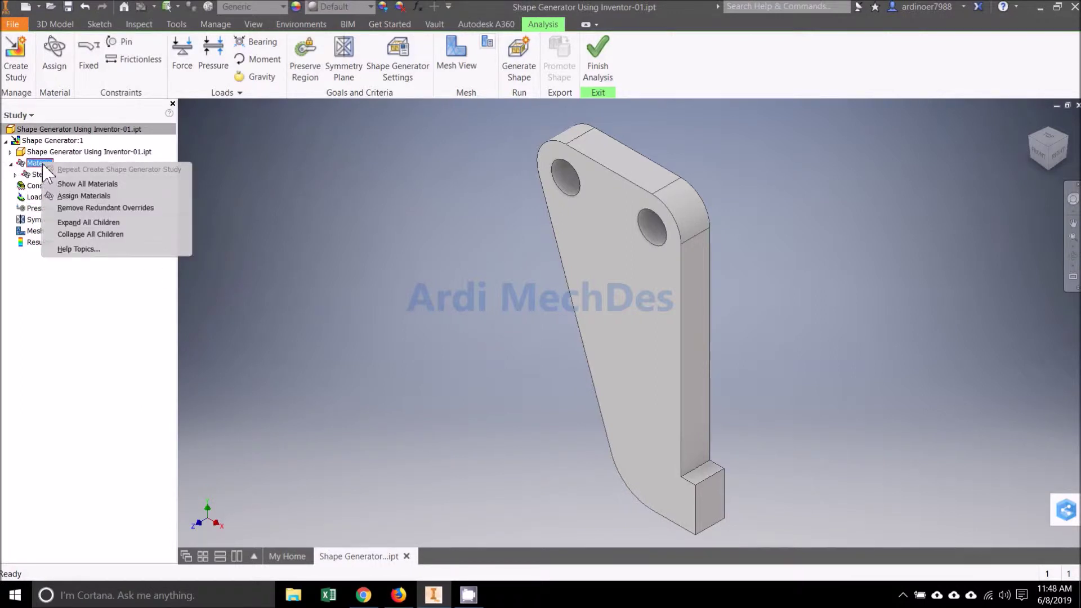
click(258, 193)
Step: Override the bracket's study material with Steel
click(54, 56)
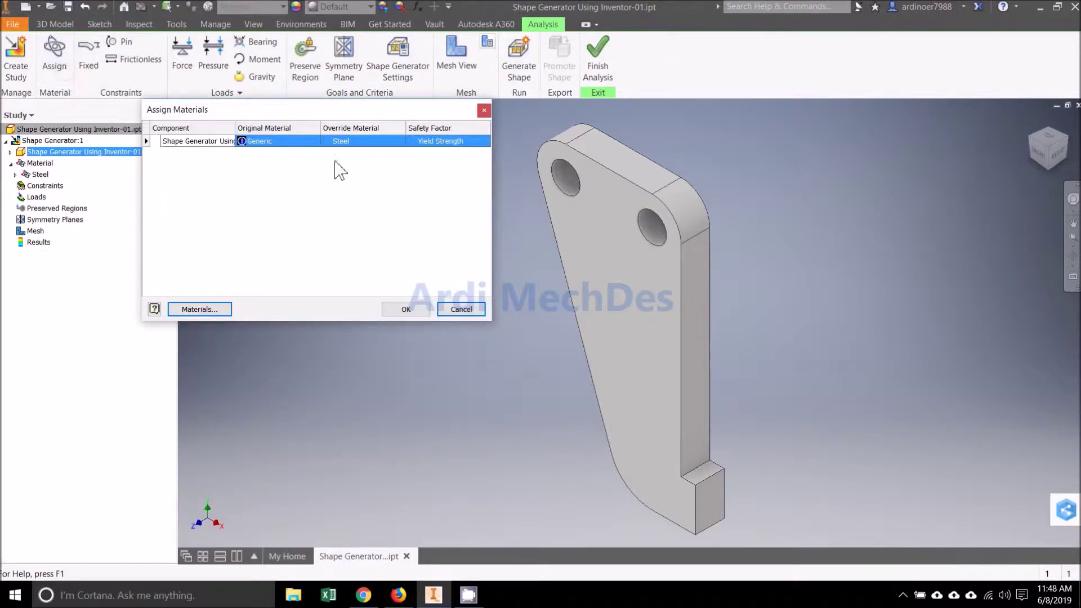
click(394, 141)
click(399, 141)
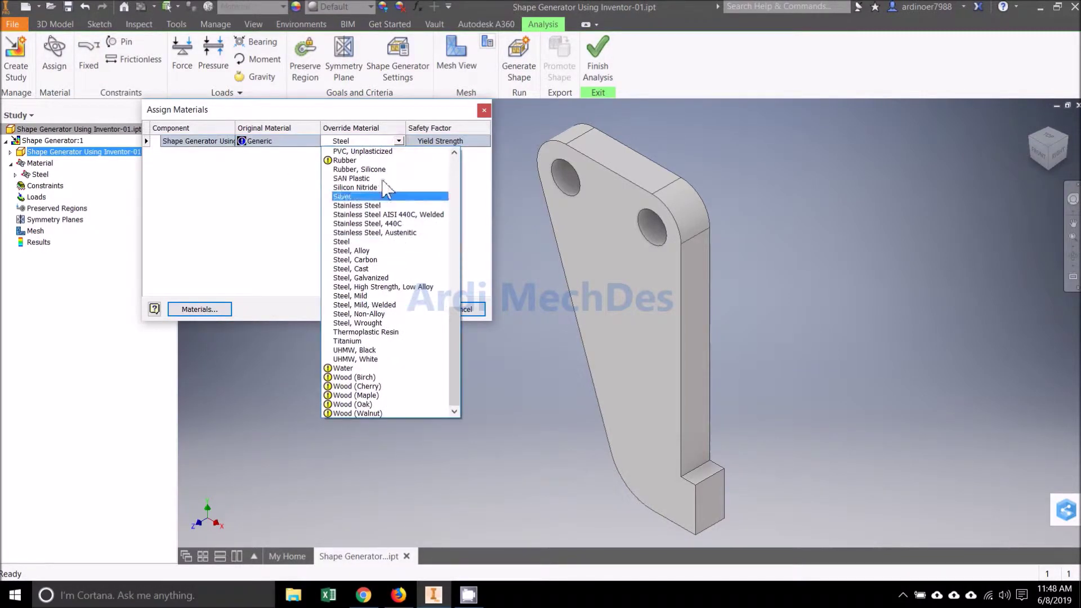
click(400, 242)
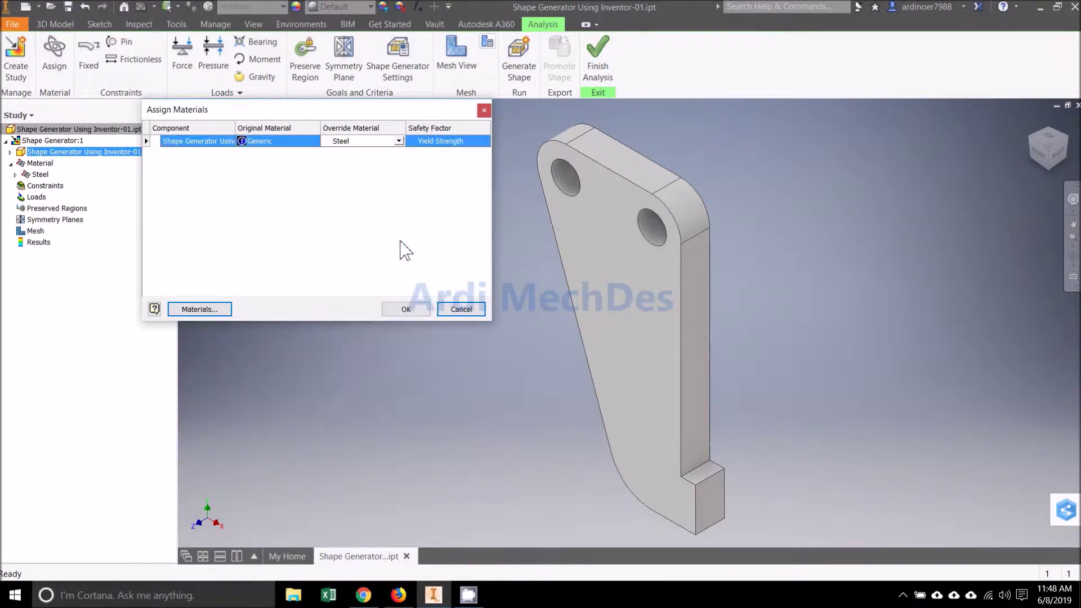
click(424, 309)
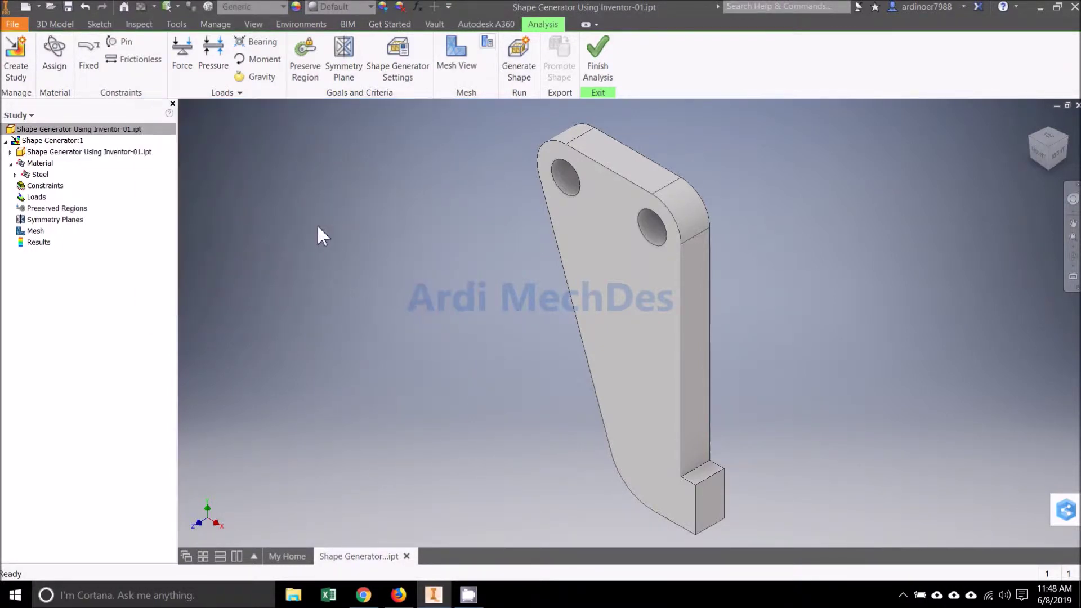
click(56, 186)
Step: Pin the bracket's upper and lower holes, creating Pin Constraint:1 and Pin Constraint:2
click(62, 189)
right_click(62, 189)
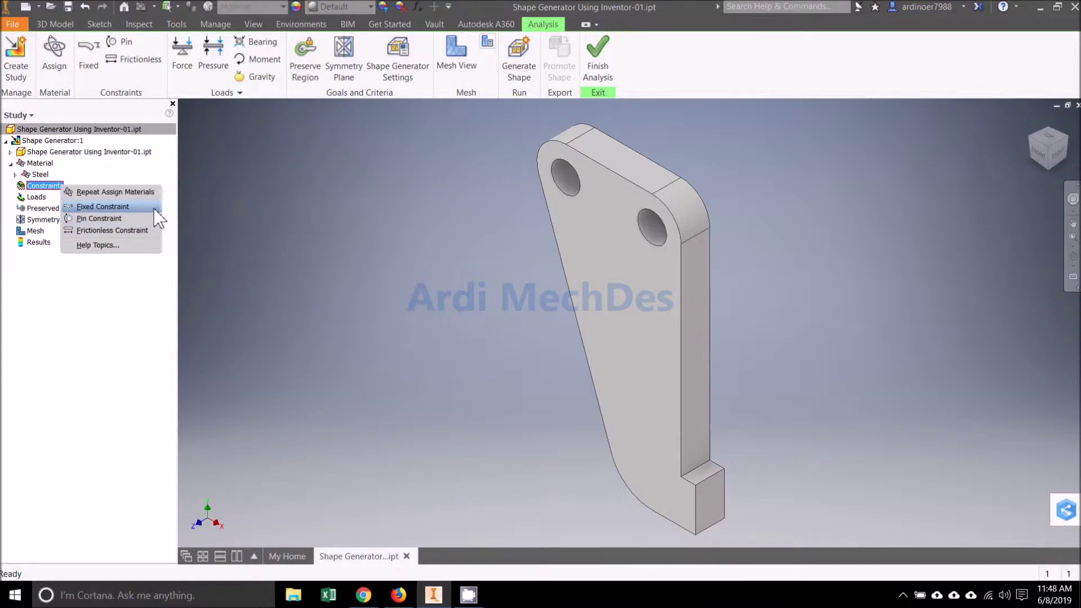
click(272, 216)
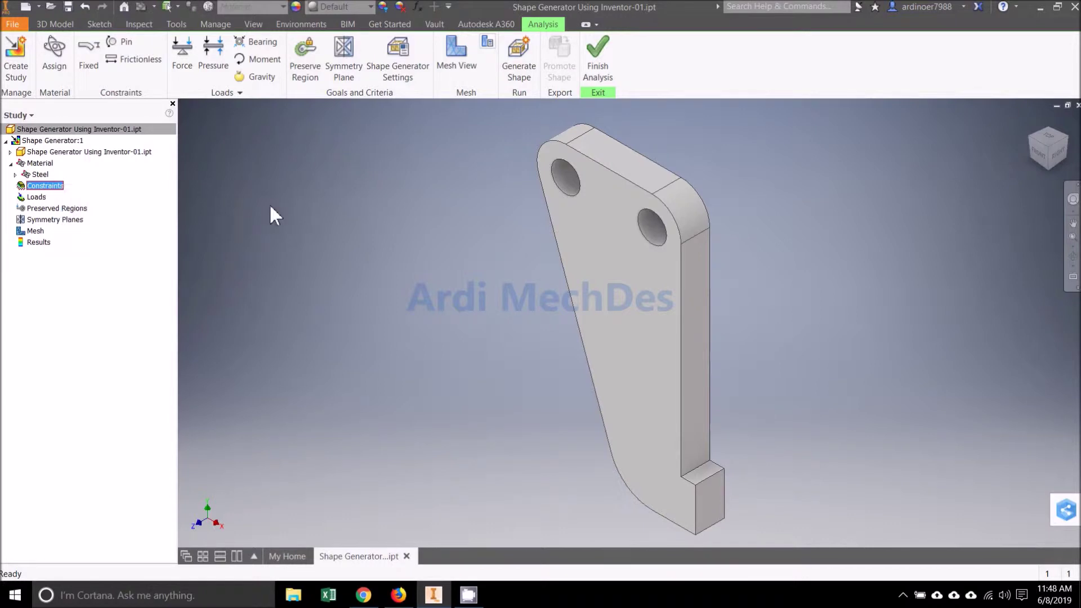
click(134, 47)
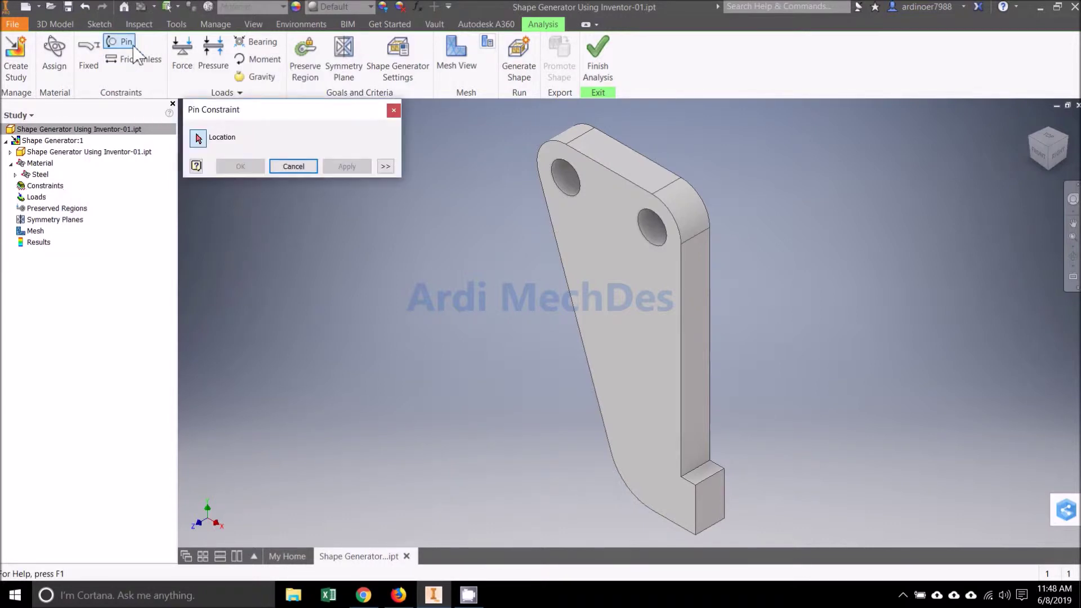
click(552, 187)
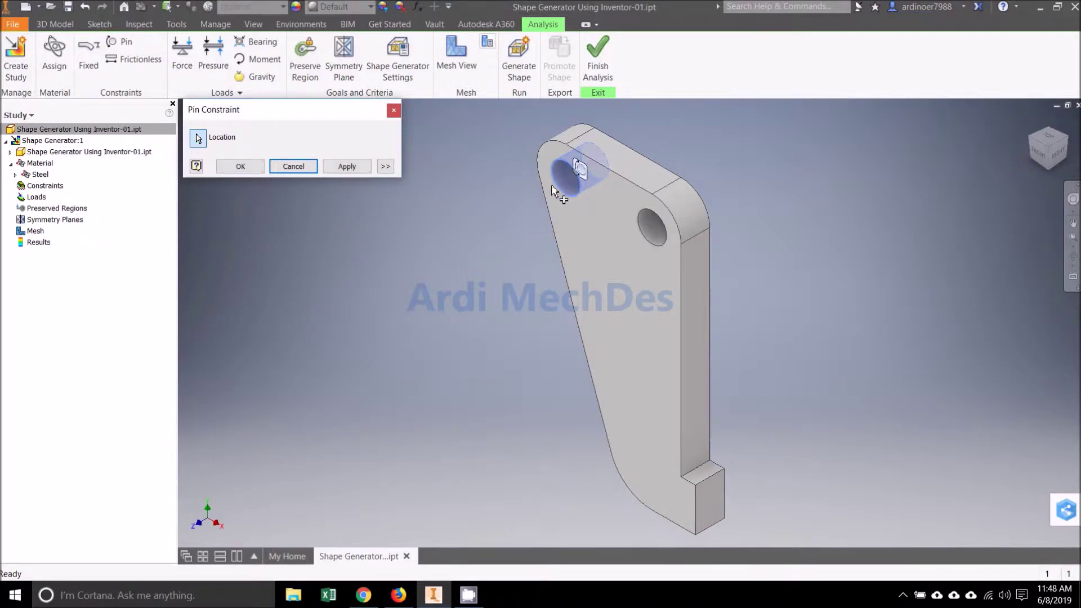
click(352, 167)
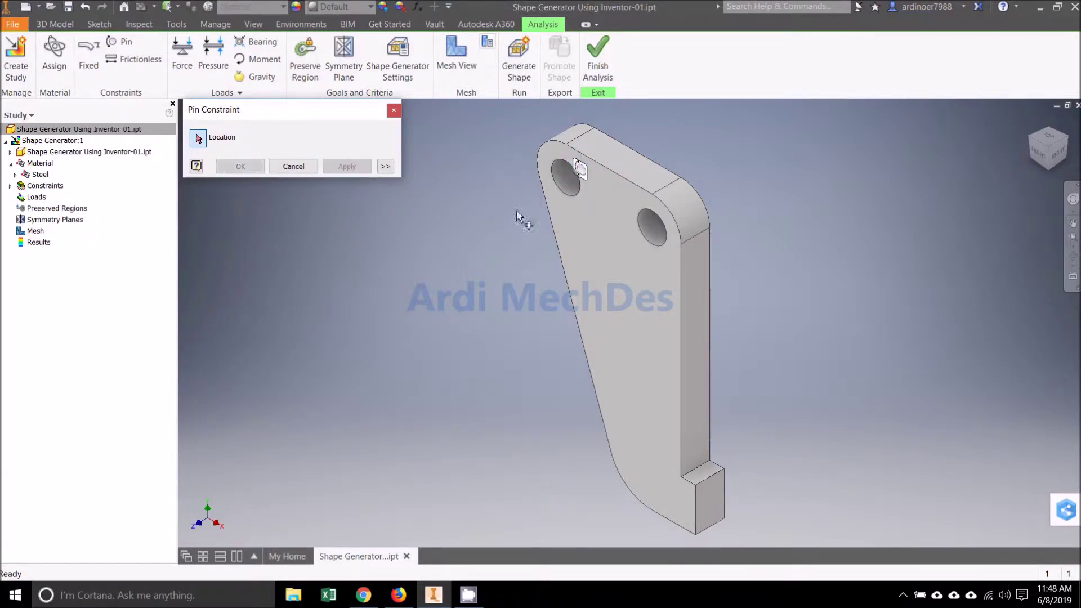
click(644, 228)
click(347, 167)
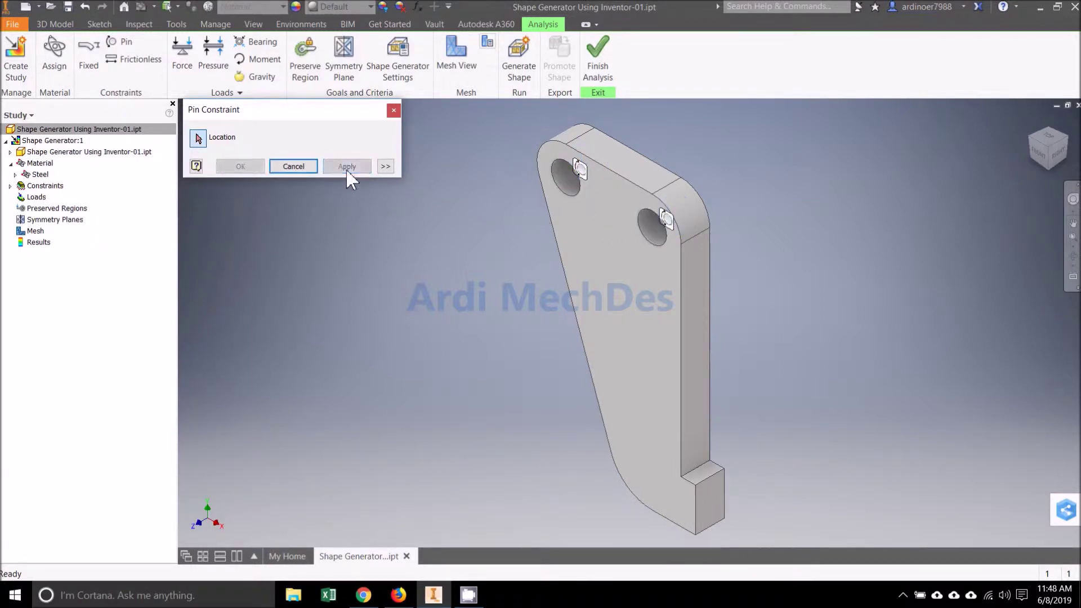
click(309, 167)
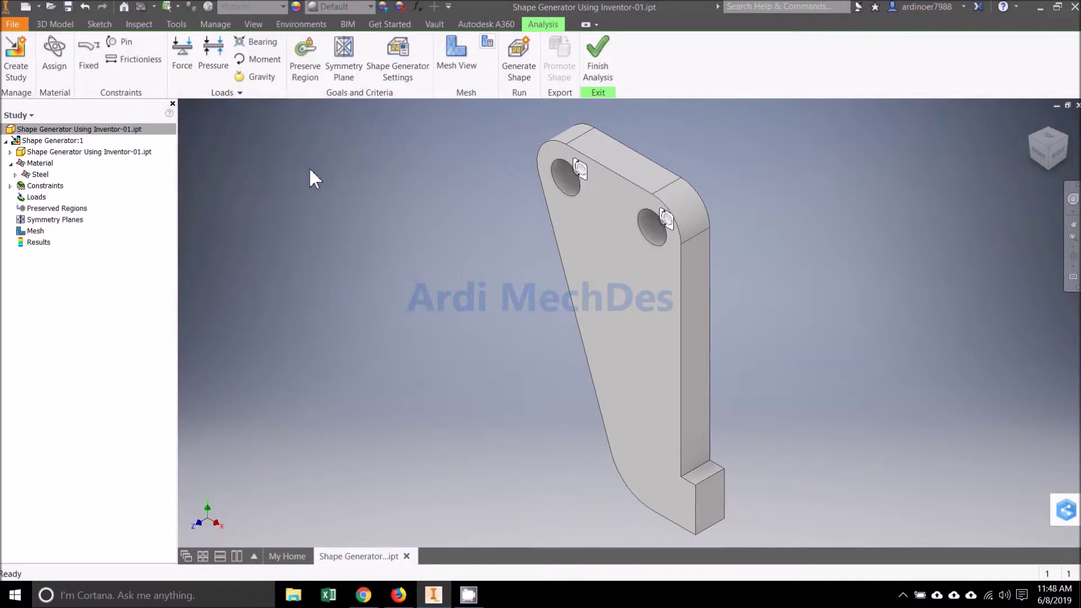
click(11, 186)
click(45, 222)
Step: Apply Force:1 to the lower foot's end face with a magnitude of 10
right_click(45, 222)
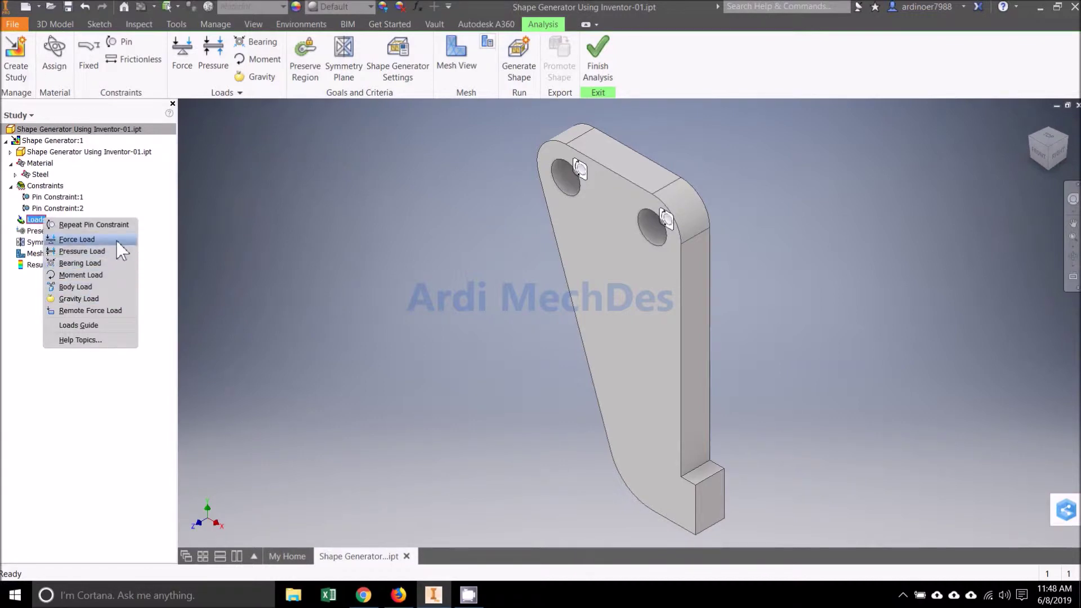
click(287, 235)
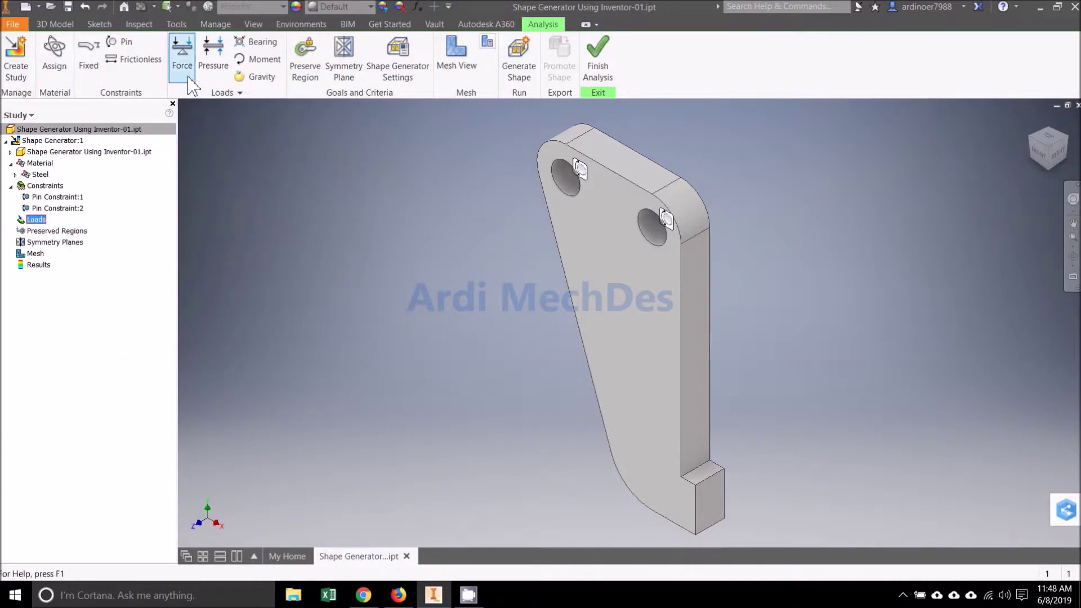
click(189, 77)
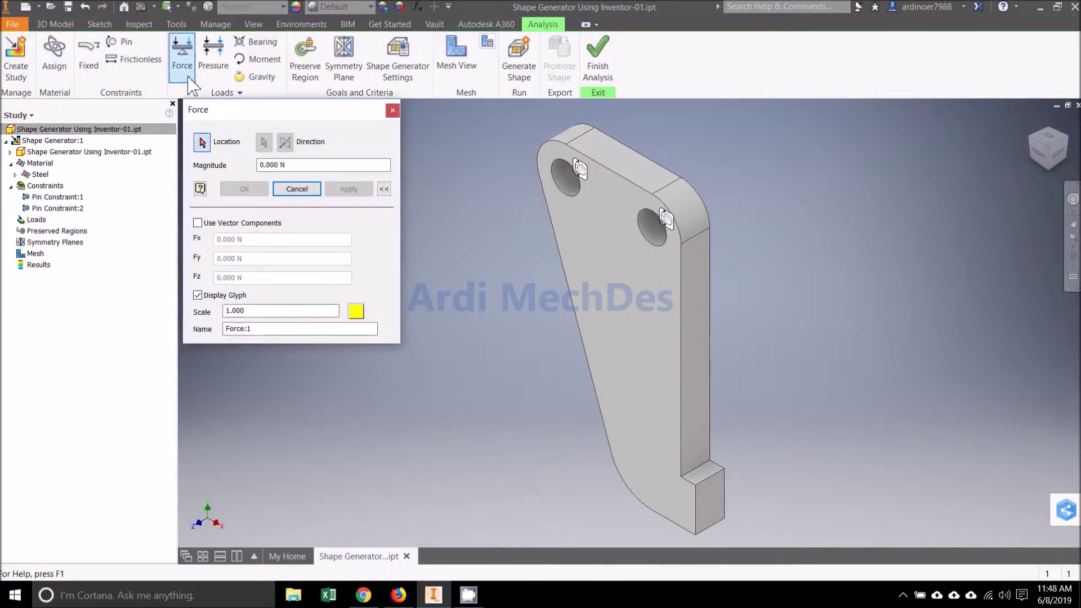
click(711, 499)
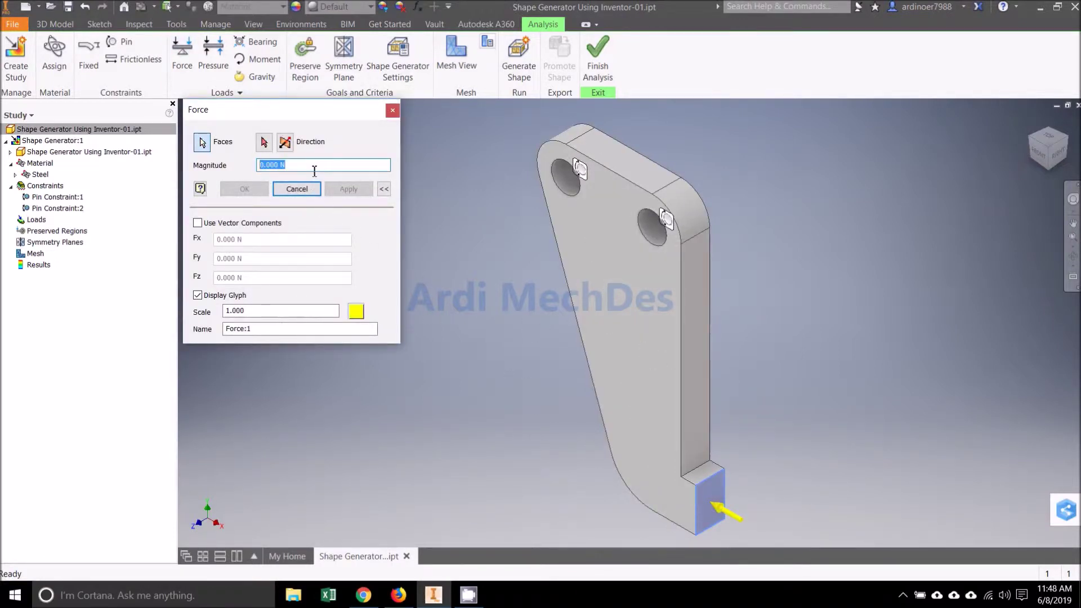
text(1000)
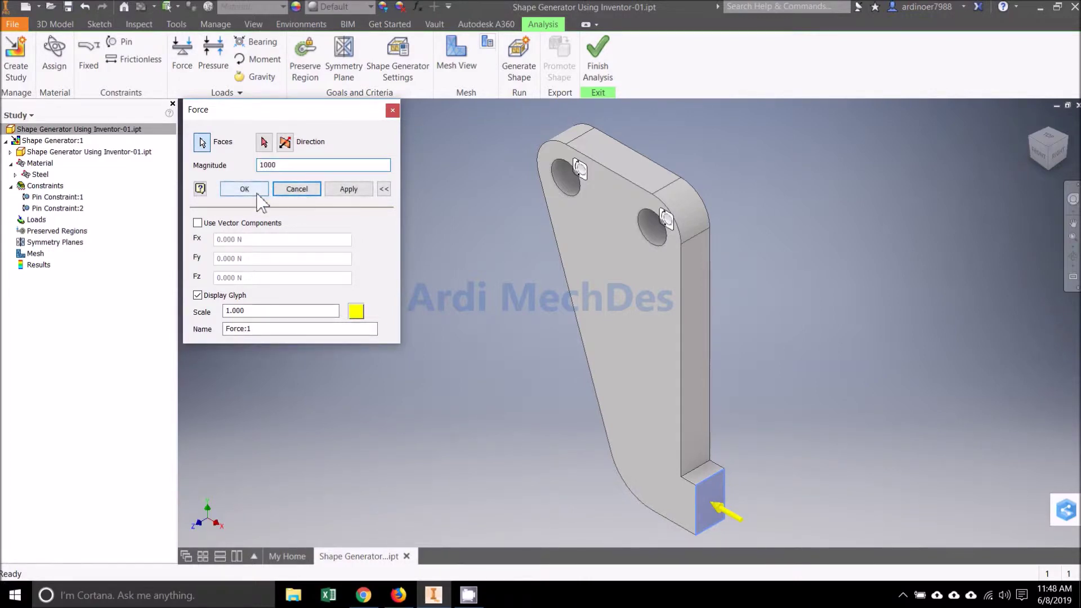
click(257, 191)
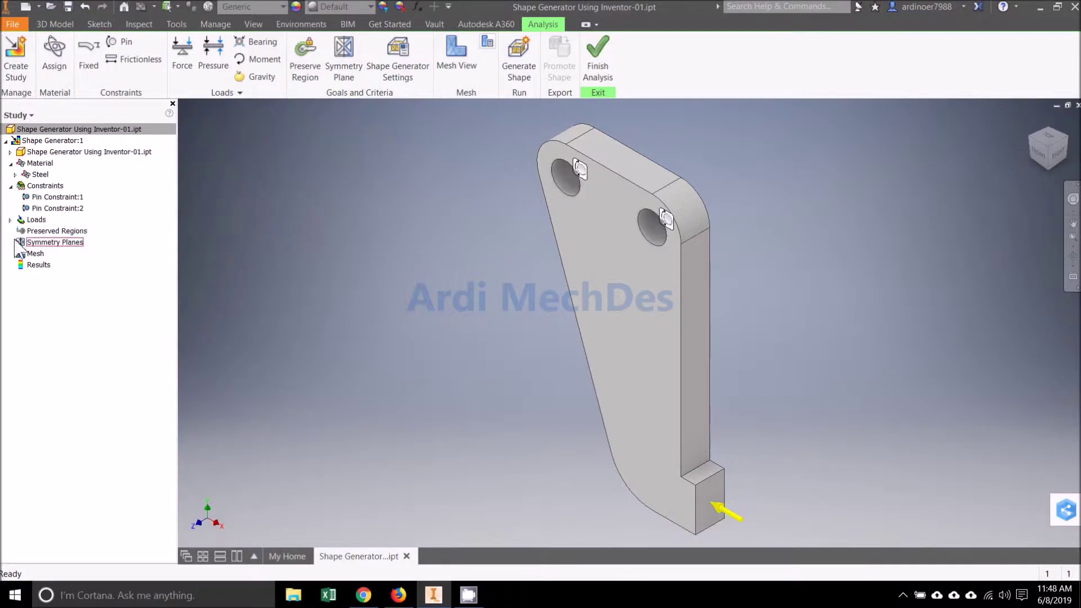
click(10, 220)
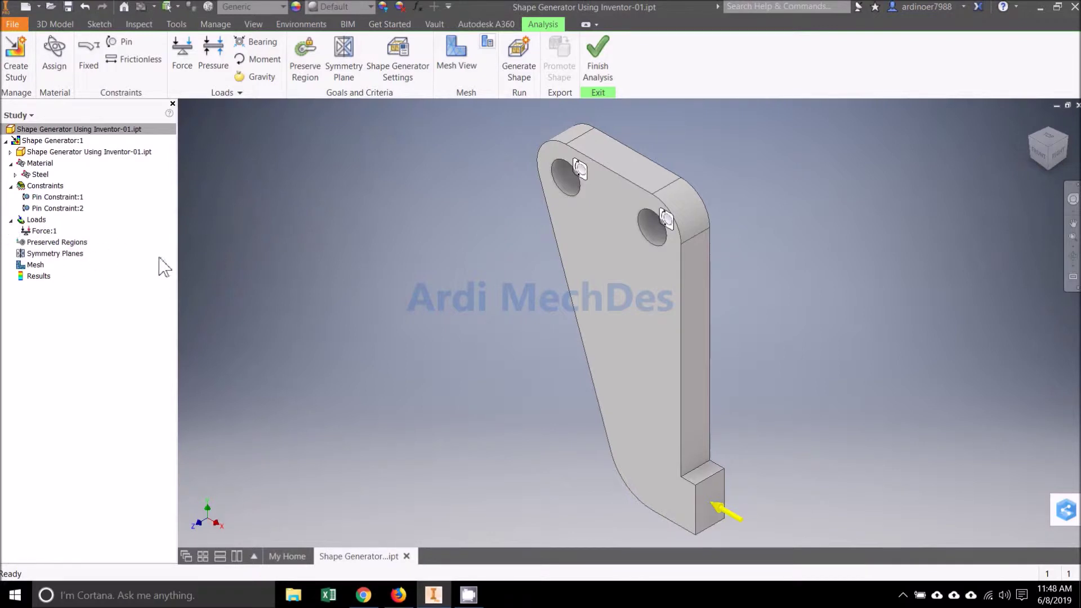
Step: Preserve a 10 mm-radius cylinder around the upper pin hole
click(87, 243)
right_click(90, 246)
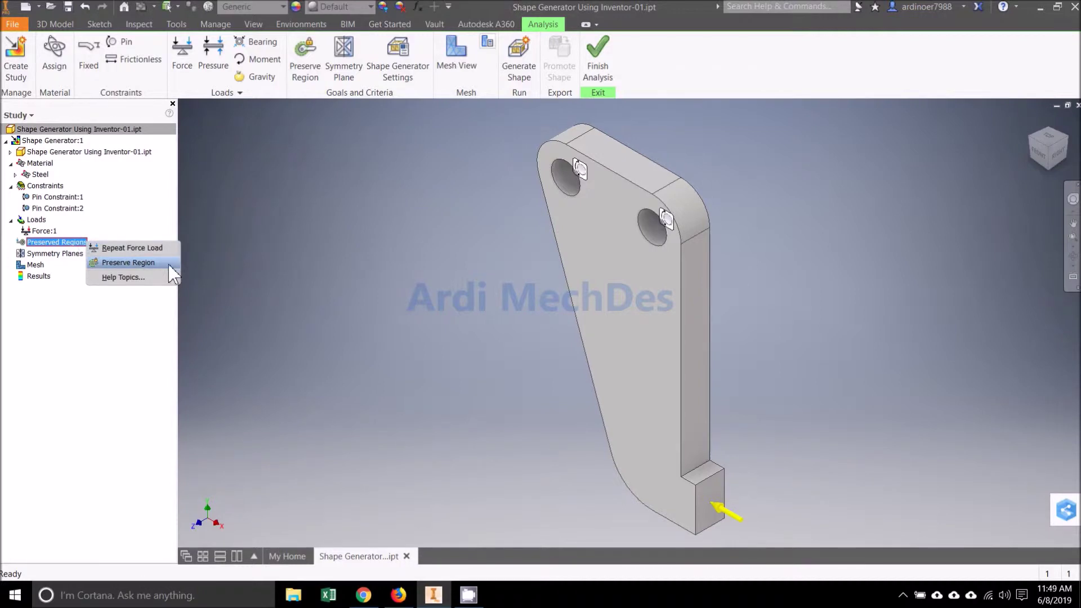
click(285, 260)
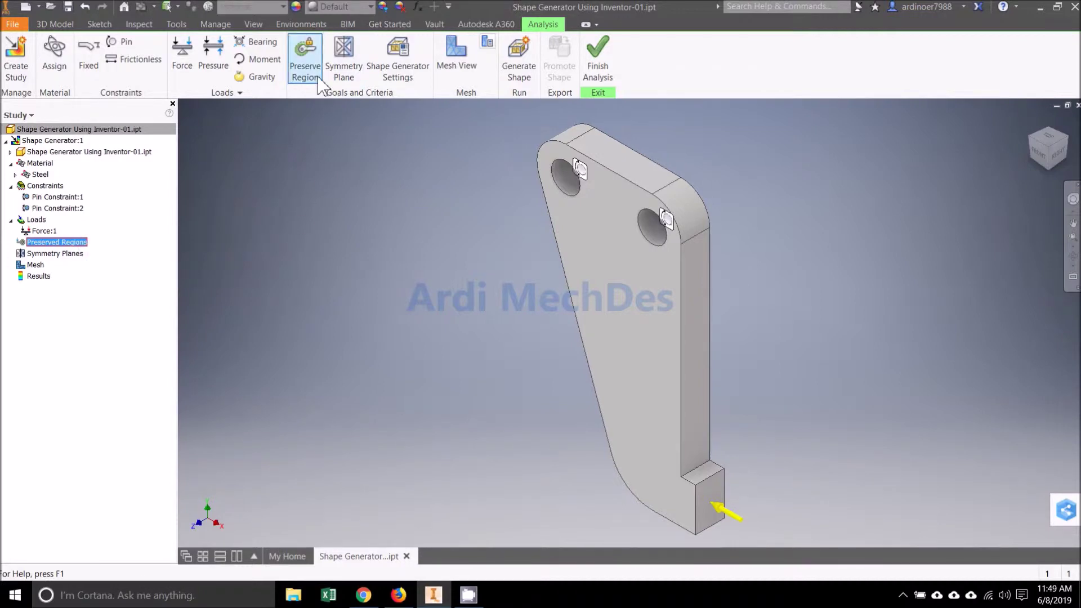
click(318, 83)
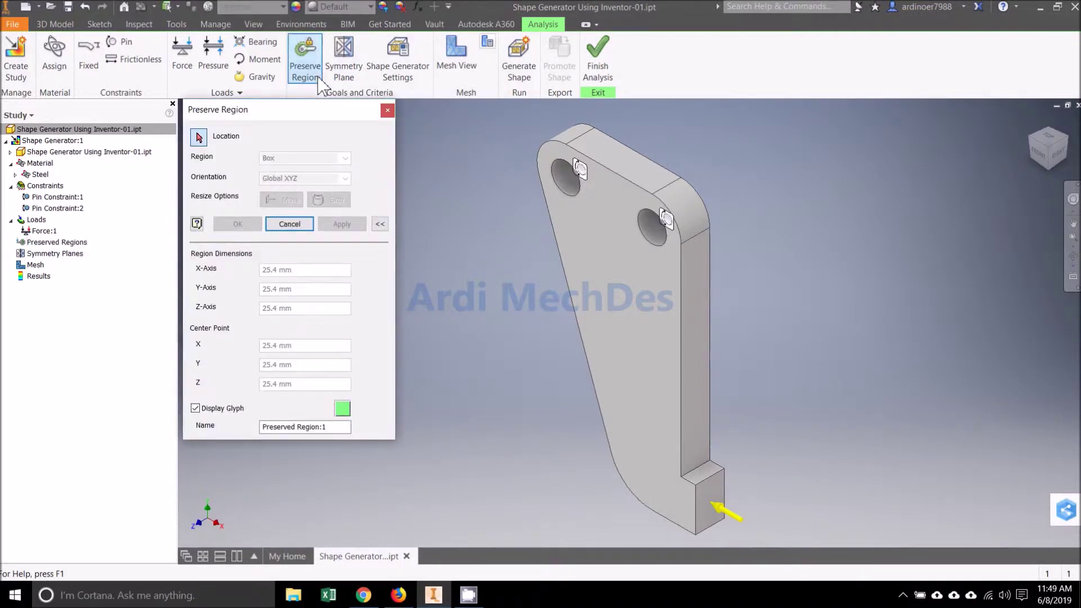
click(567, 176)
text(10)
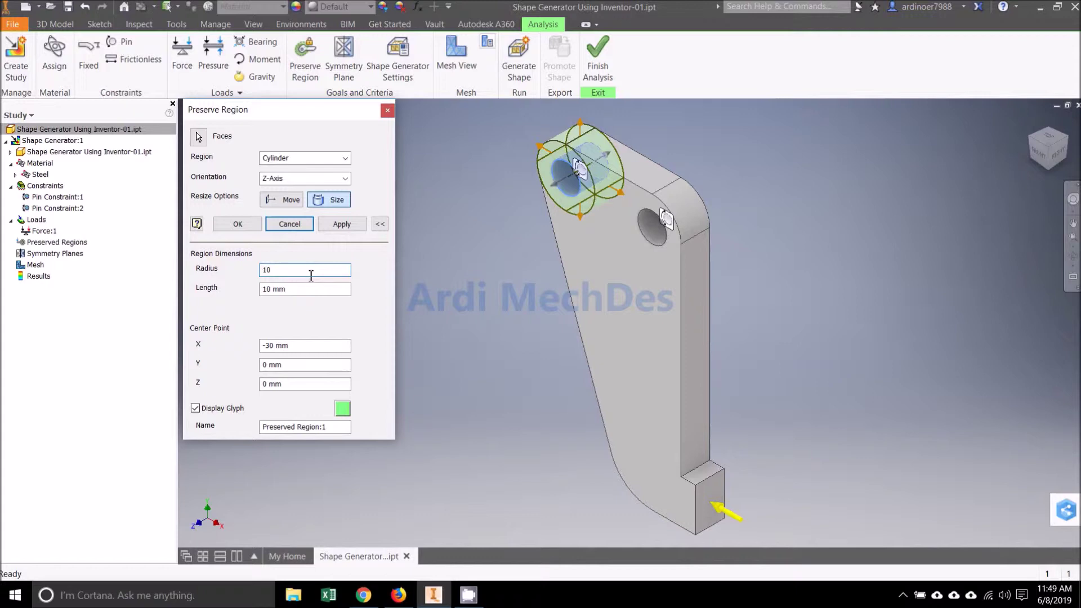
click(344, 226)
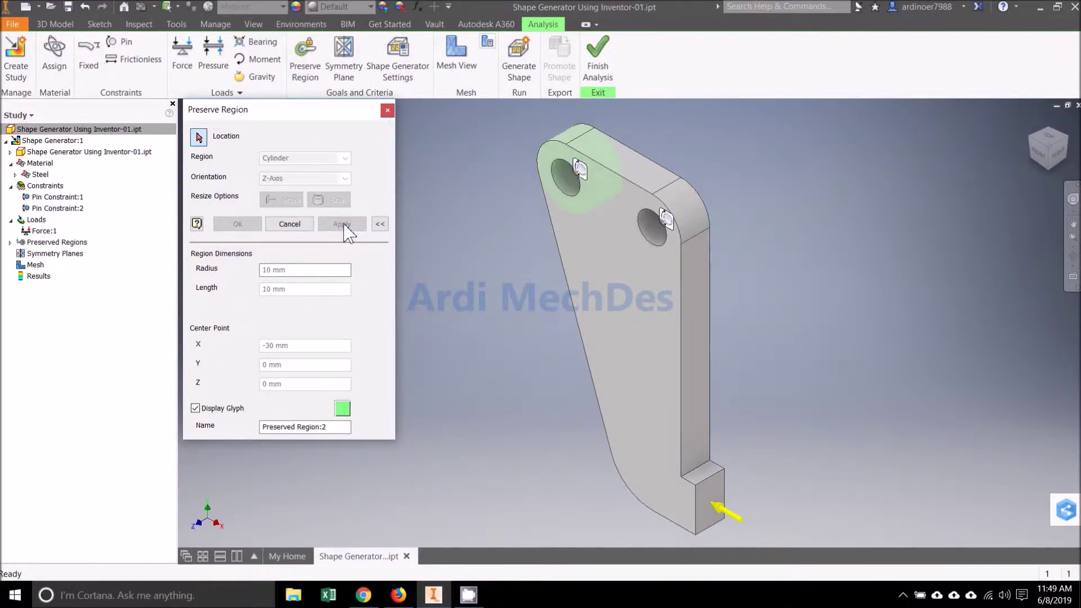
Step: Preserve a 10 mm-radius cylinder around the lower pin hole
click(653, 225)
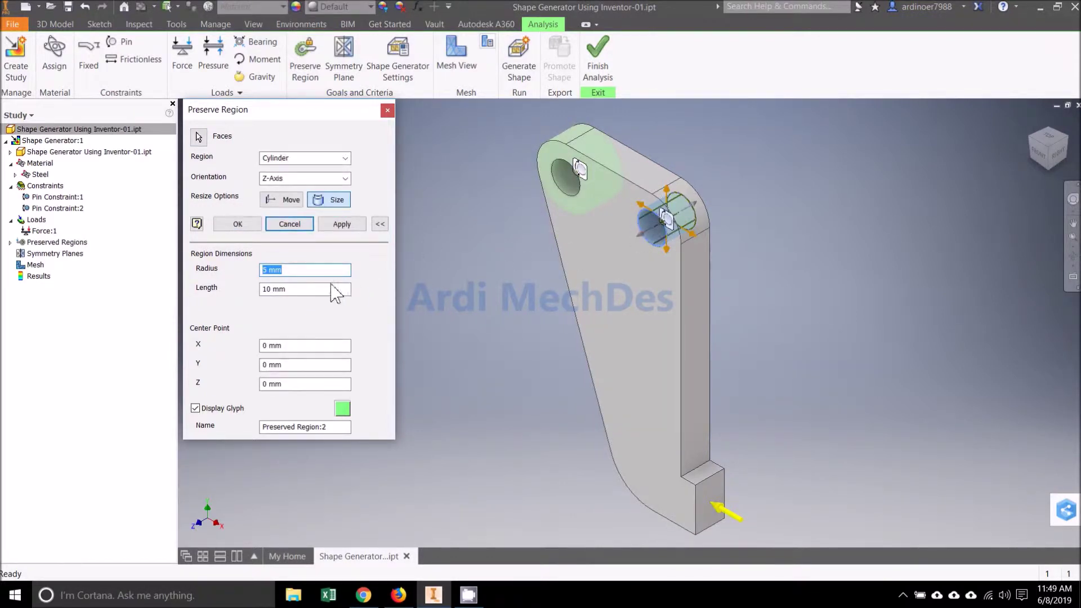
text(10)
click(342, 224)
click(289, 224)
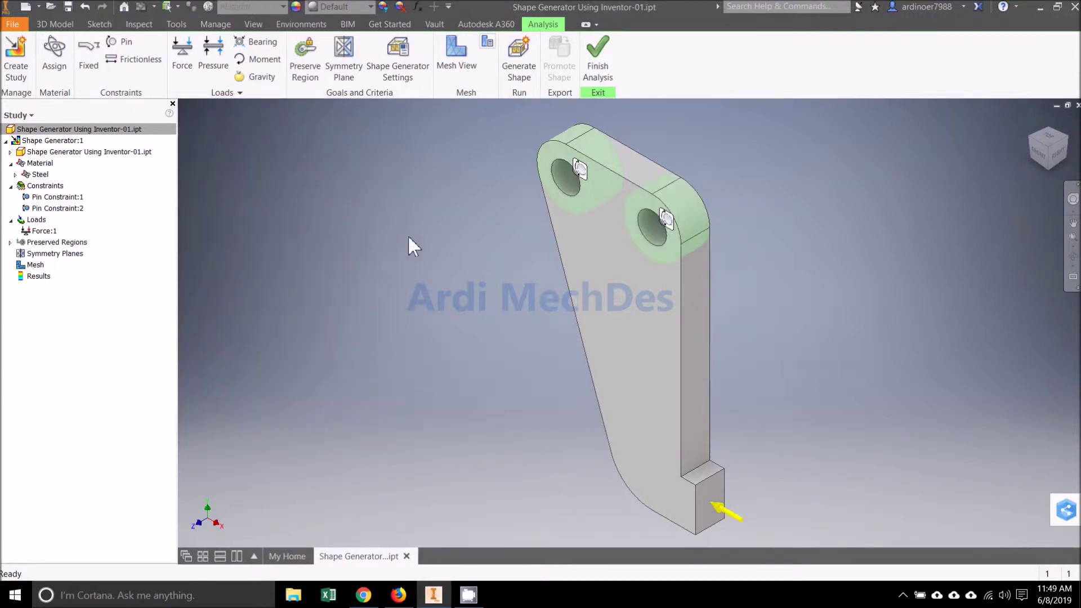
click(10, 243)
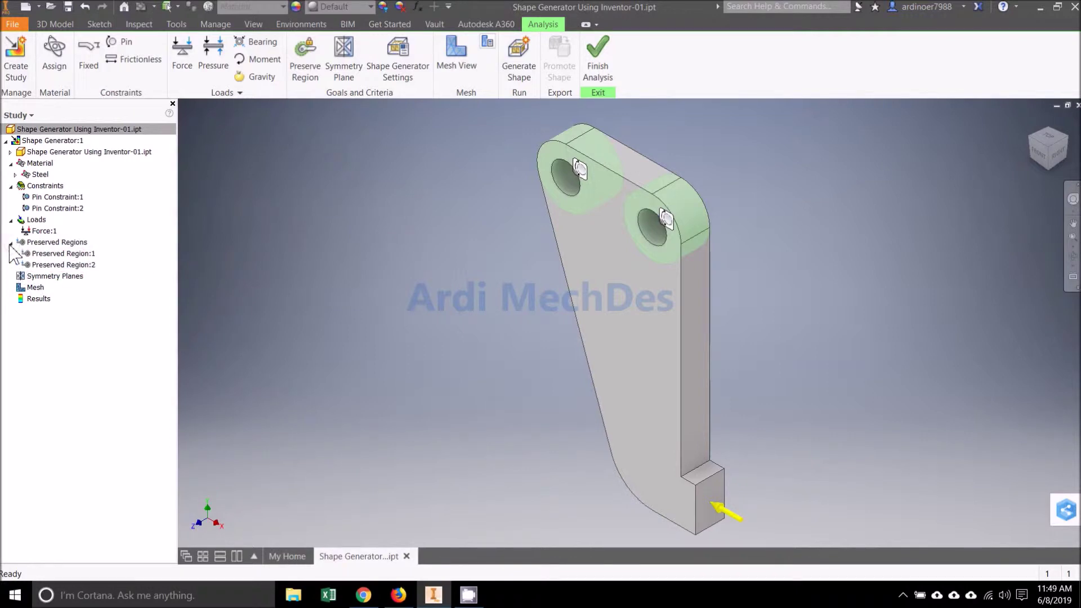
right_click(78, 279)
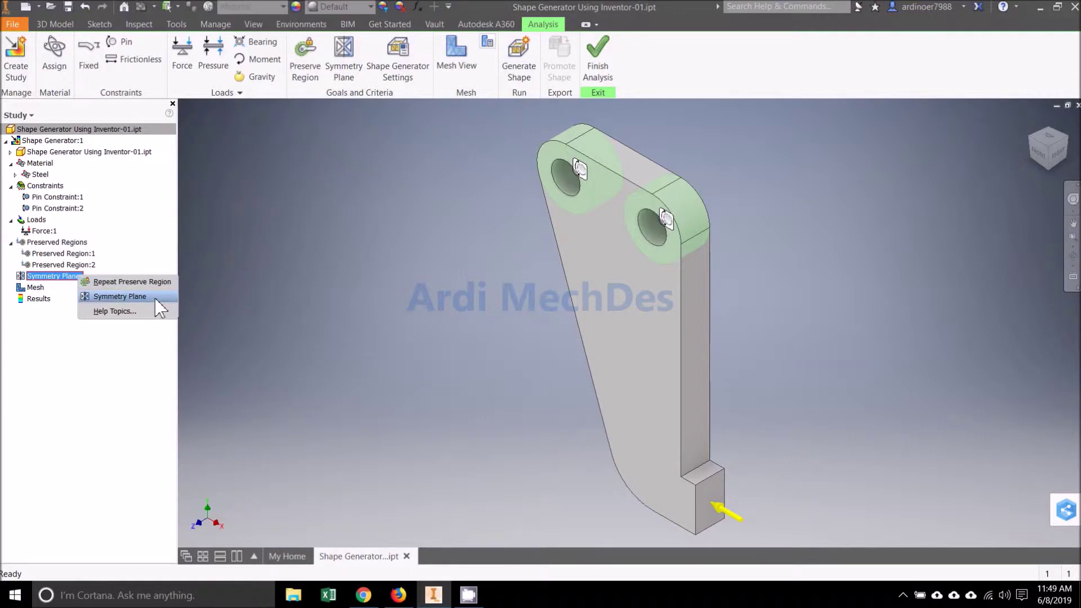
Step: Add Symmetry Plane:1 through the bracket's centre of mass
click(224, 306)
click(362, 78)
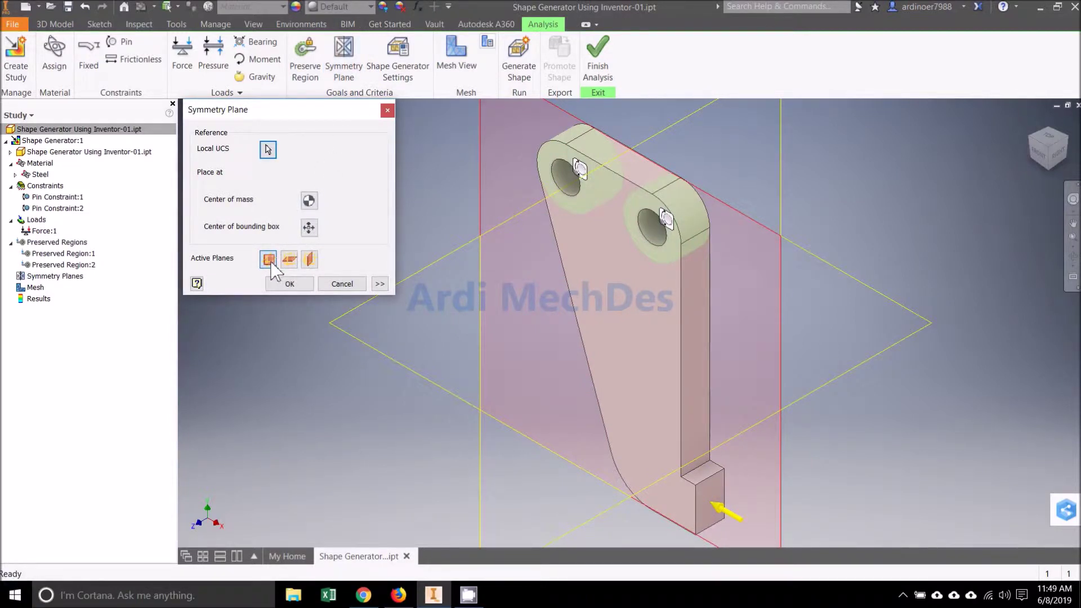
click(313, 204)
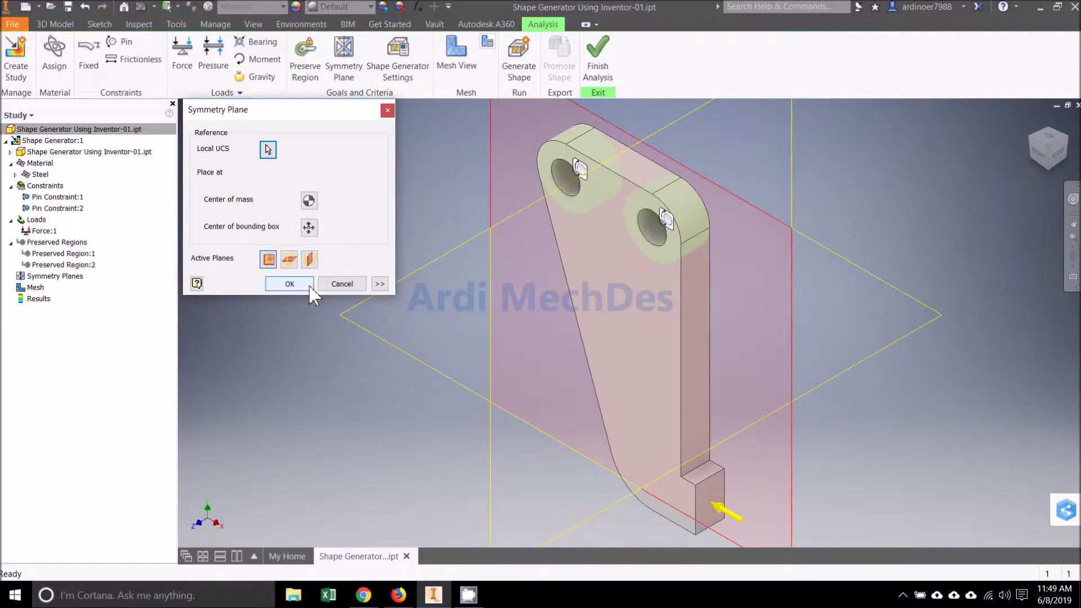
click(289, 284)
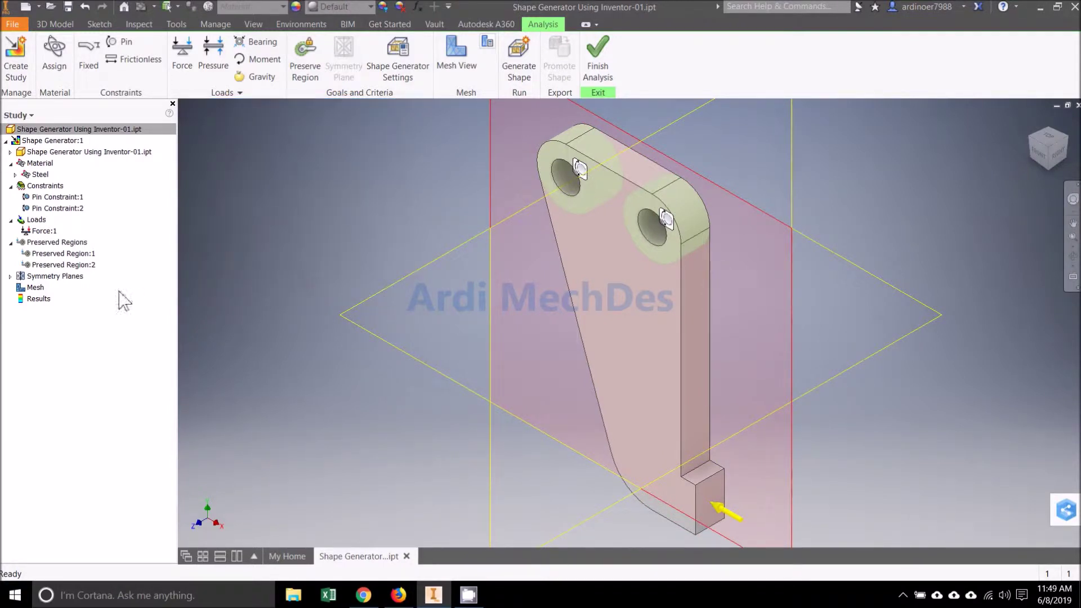
click(11, 276)
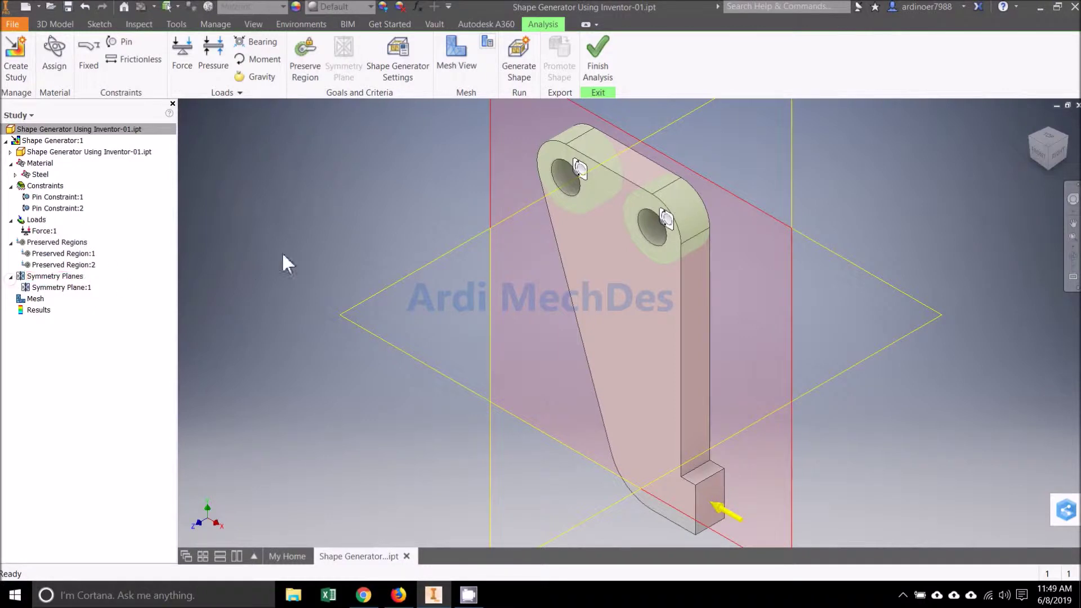
Step: Display the bracket mesh (18352 nodes, 11666 elements), then open Shape Generator Settings
click(489, 42)
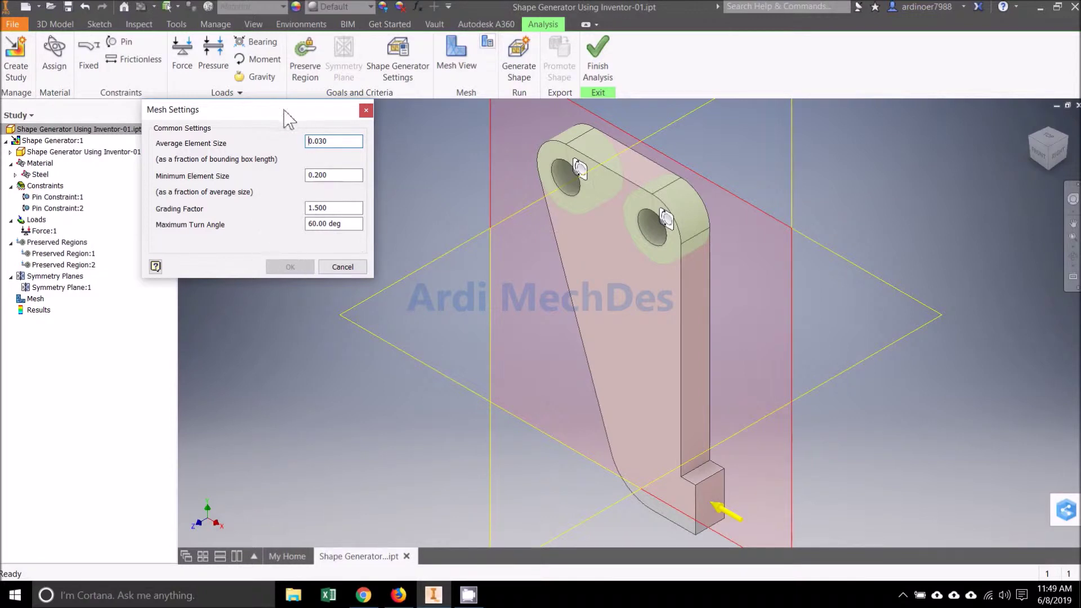
click(342, 267)
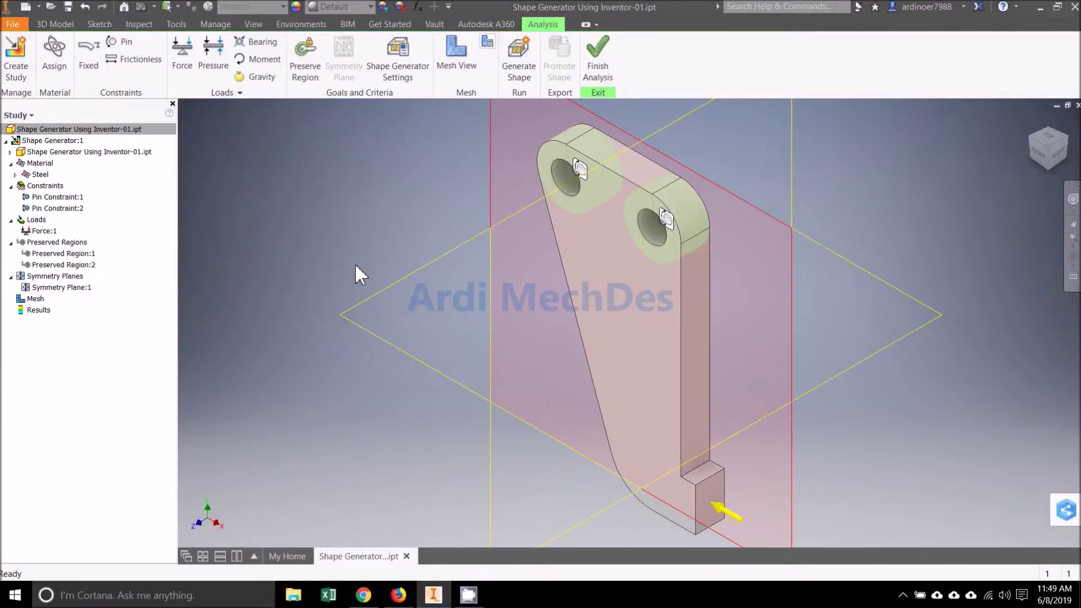
click(457, 79)
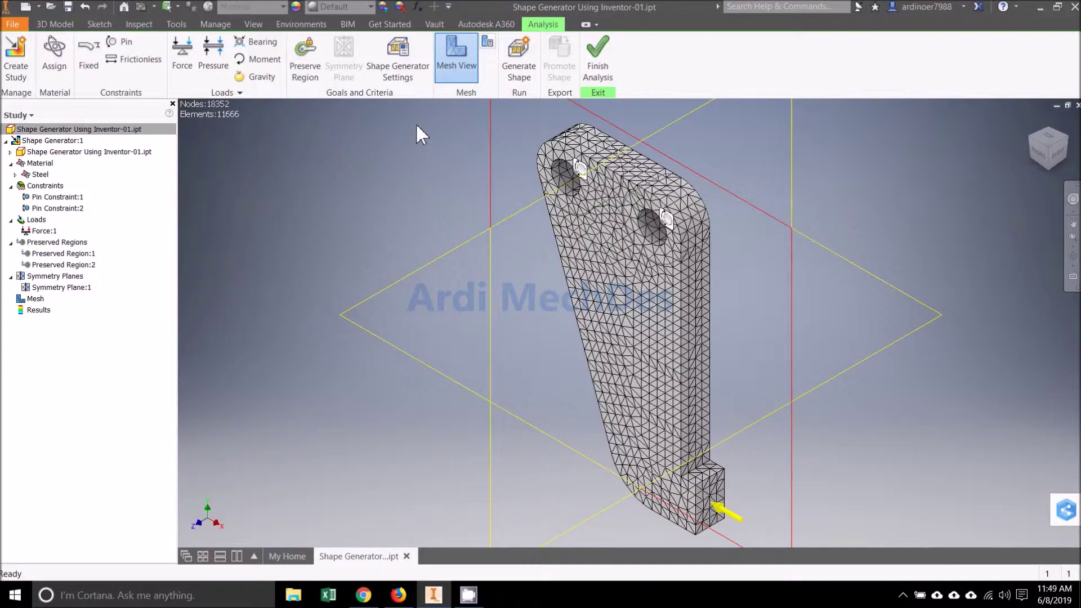
click(420, 83)
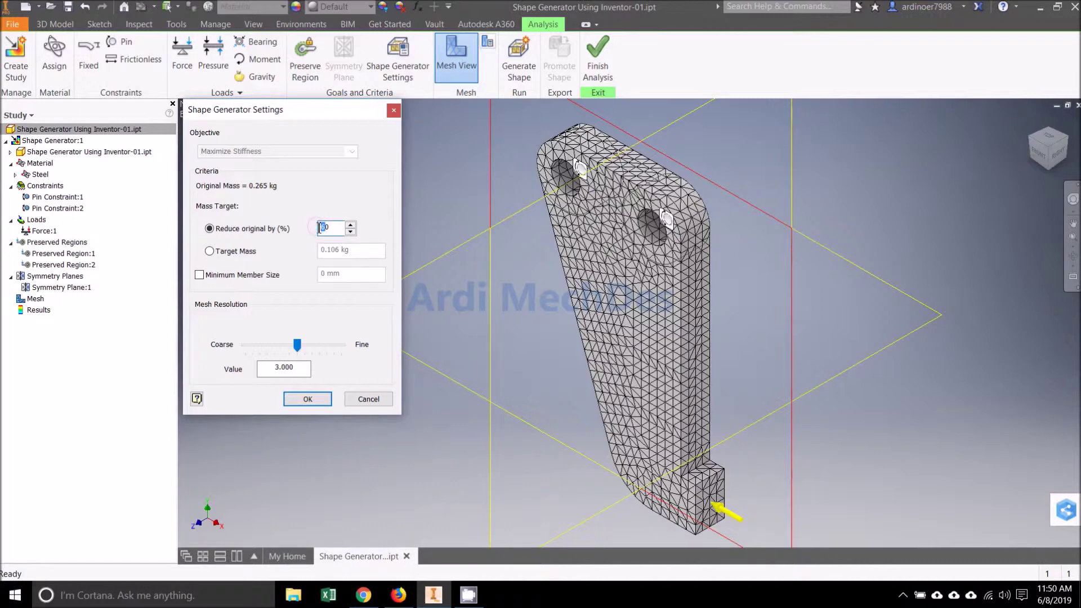
Step: Set 50% mass reduction, 10 mm minimum member size, mesh resolution 2.5, and update the mesh
text(50)
click(199, 274)
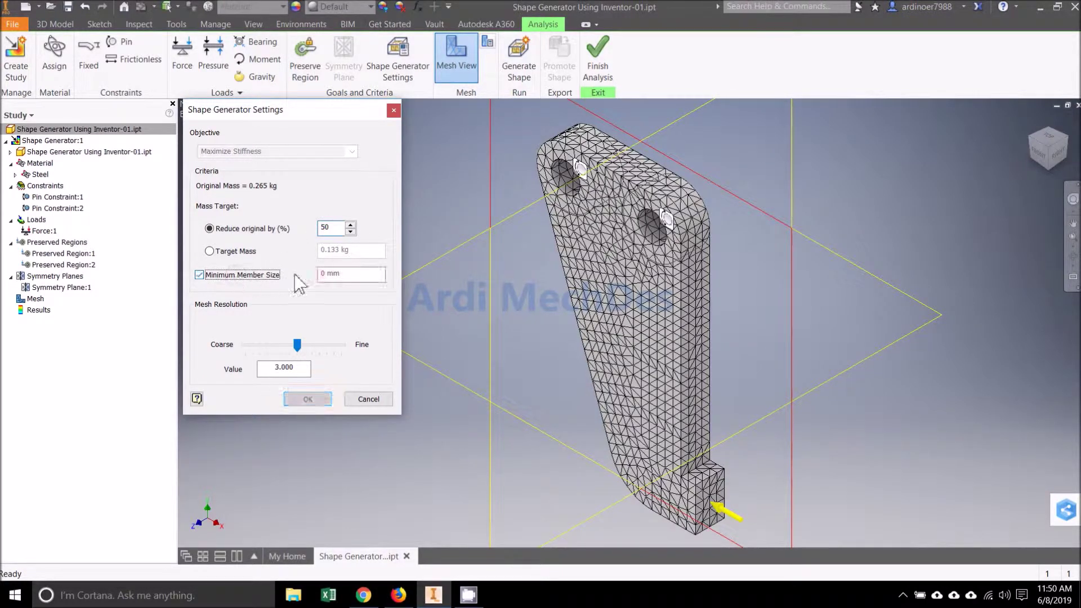
click(322, 274)
text(10)
drag(298, 344, 302, 344)
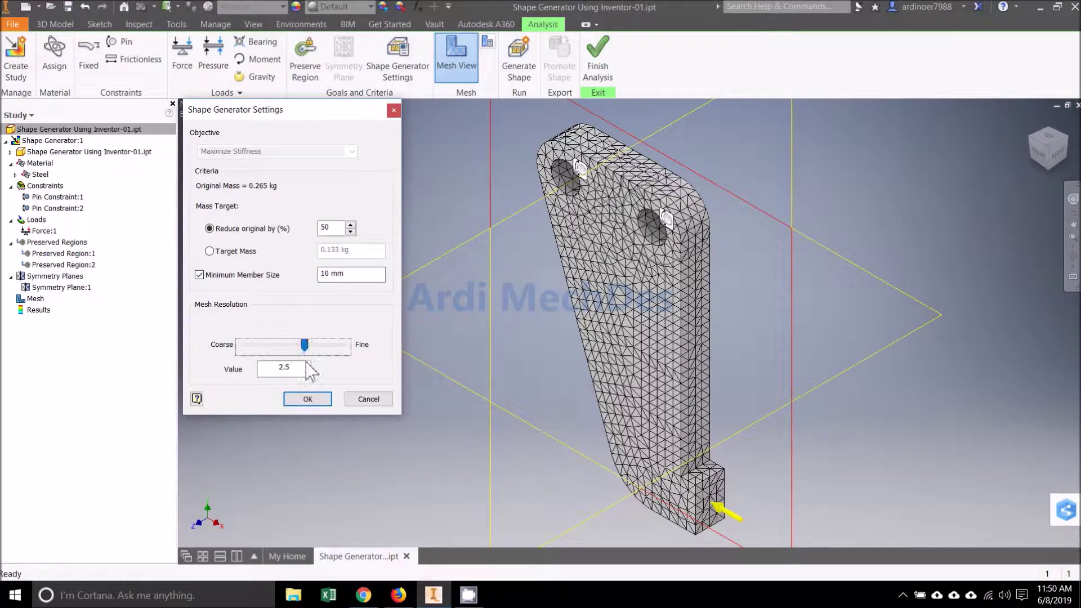
click(325, 402)
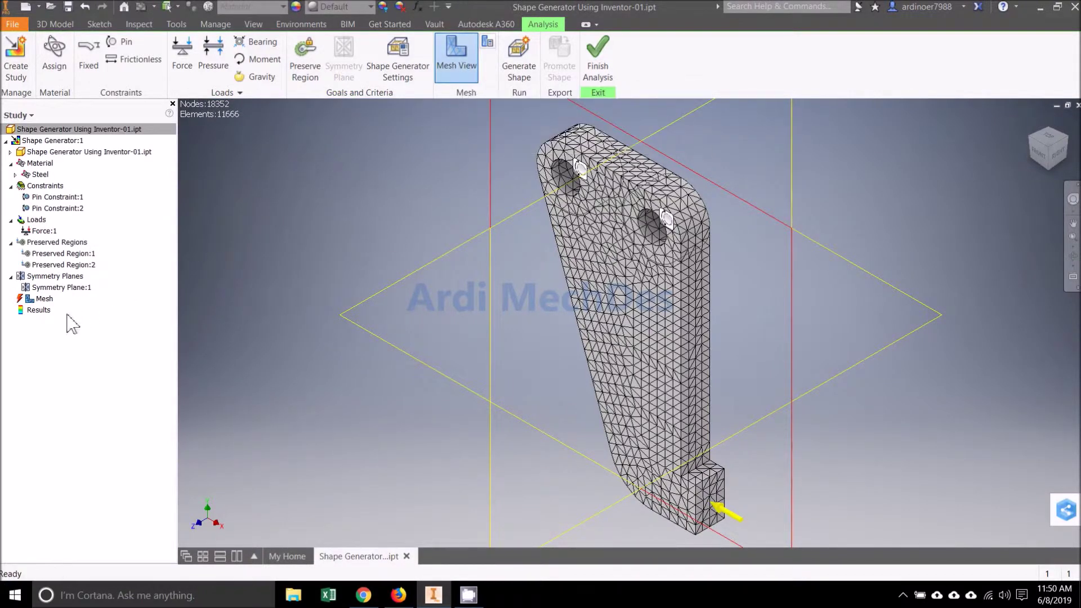
right_click(50, 301)
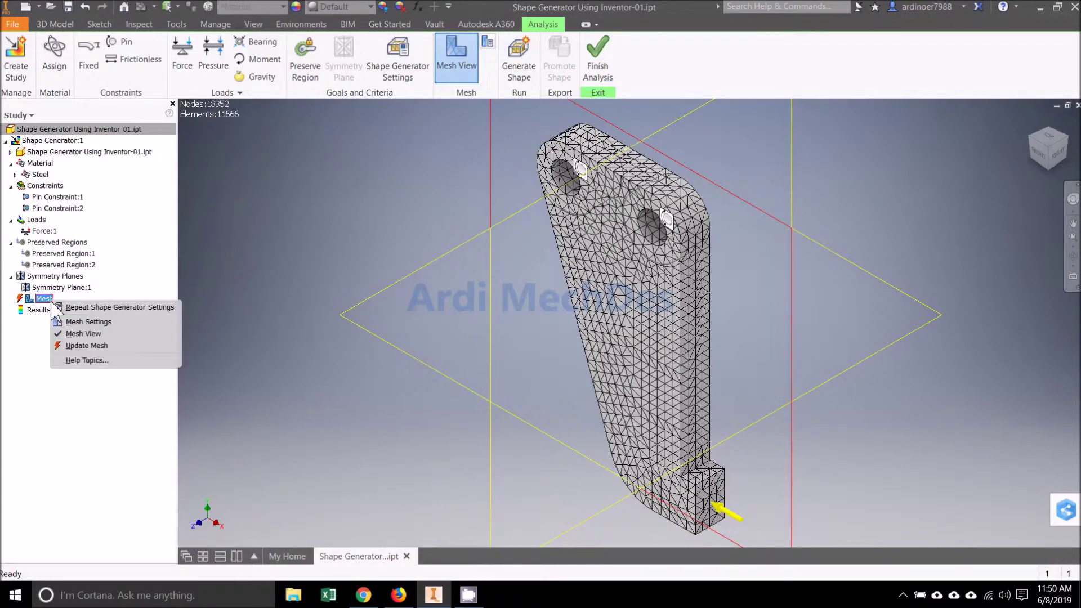
click(117, 345)
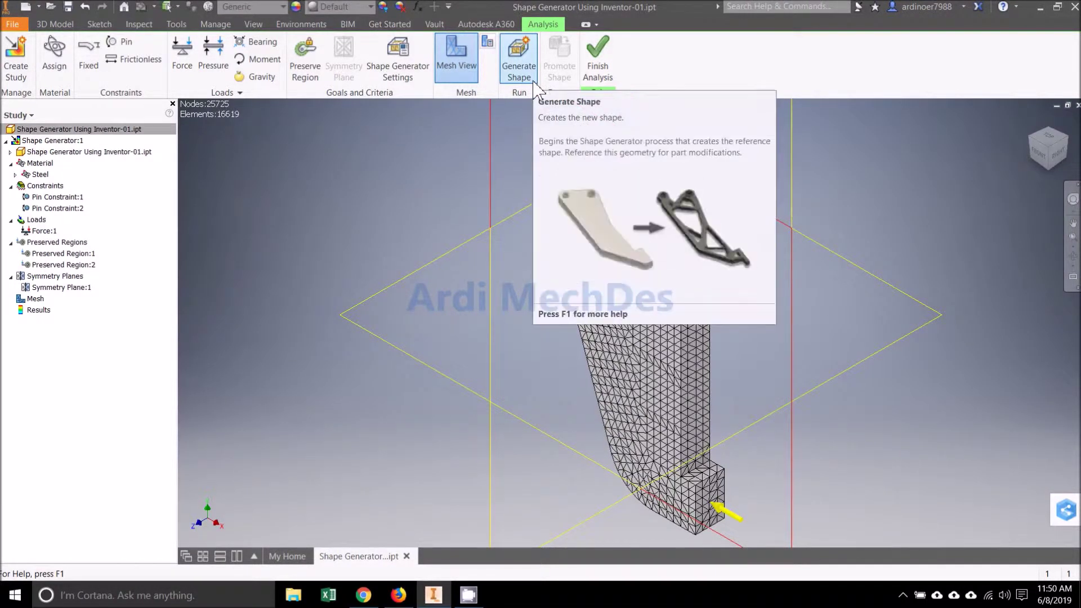
Step: Run Generate Shape to cut the bracket's mass from 0.265 kg to 0.134 kg
click(534, 83)
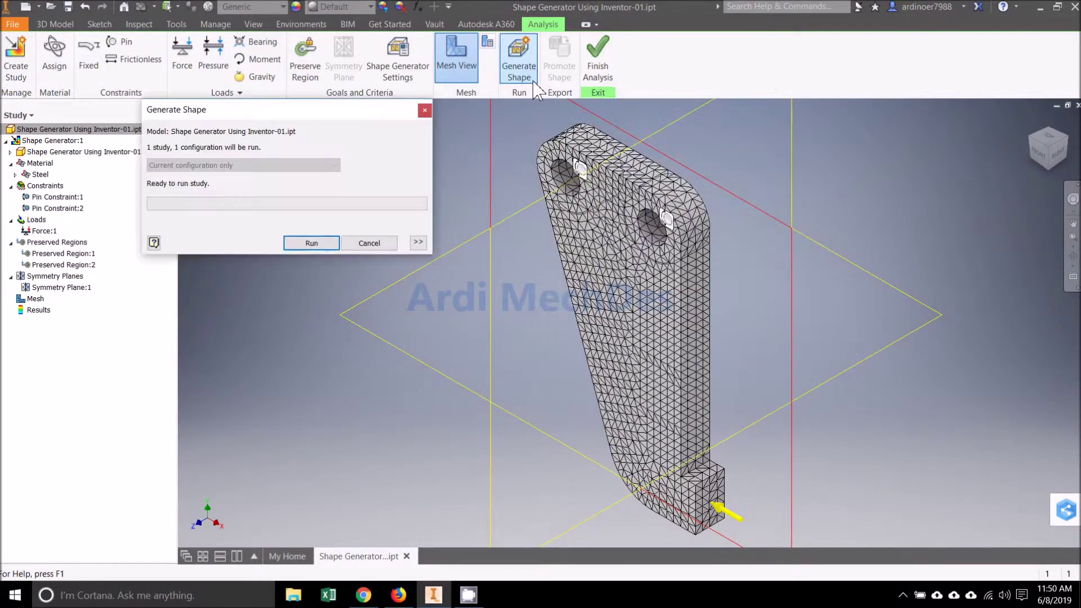
click(330, 244)
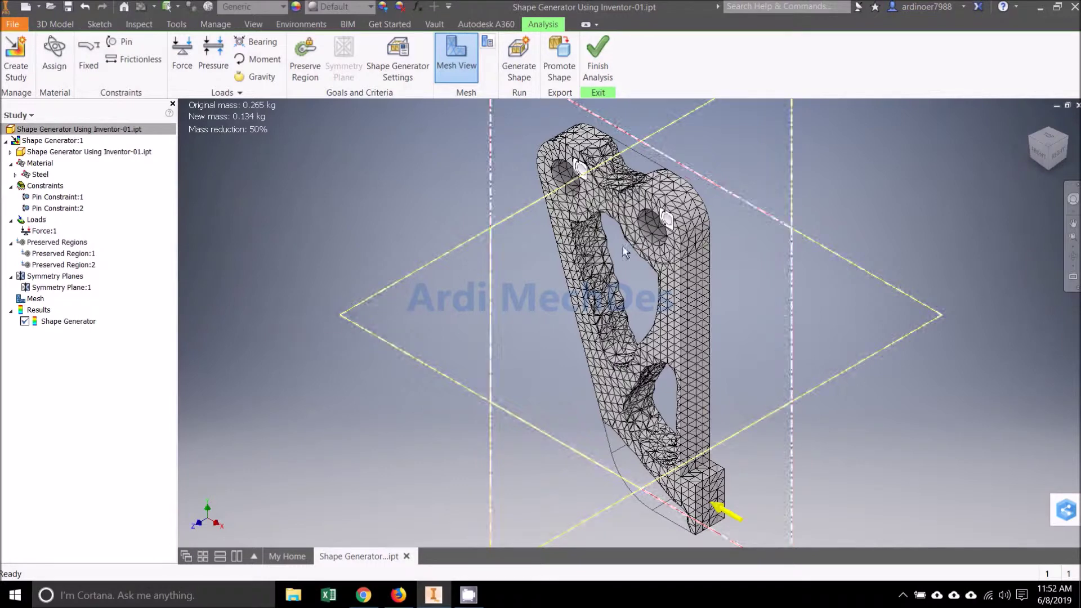
drag(1046, 166, 1041, 160)
click(1041, 159)
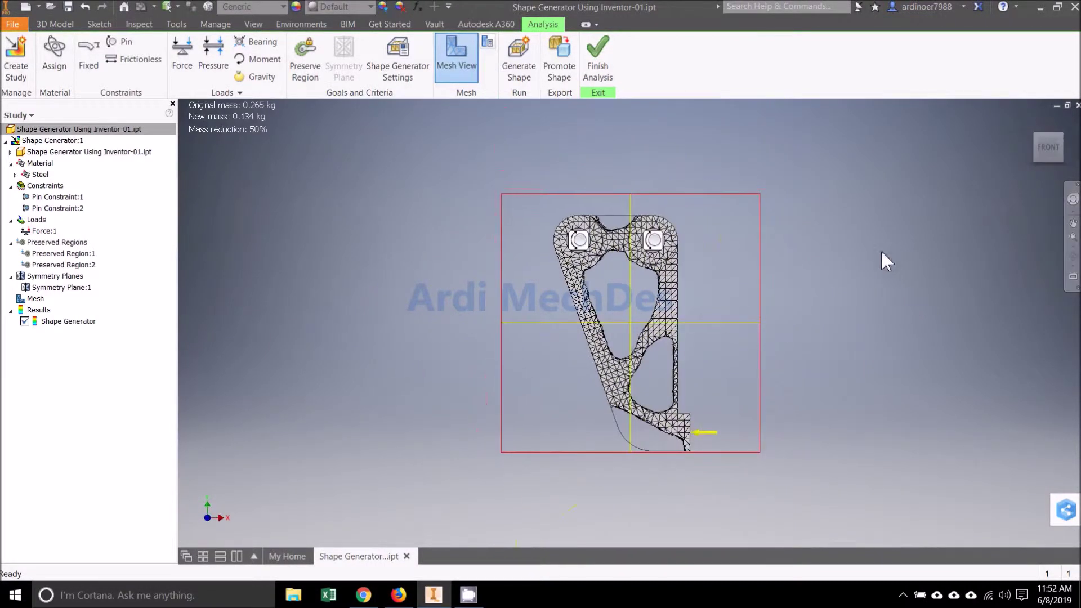
scroll(733, 293, up, 4)
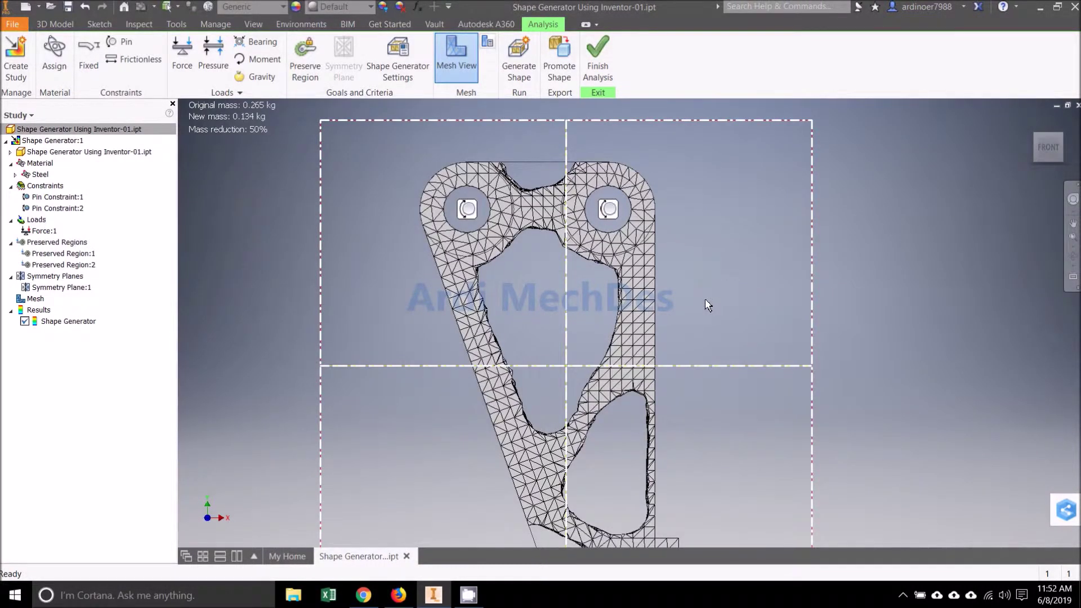
middle_drag(708, 303, 760, 241)
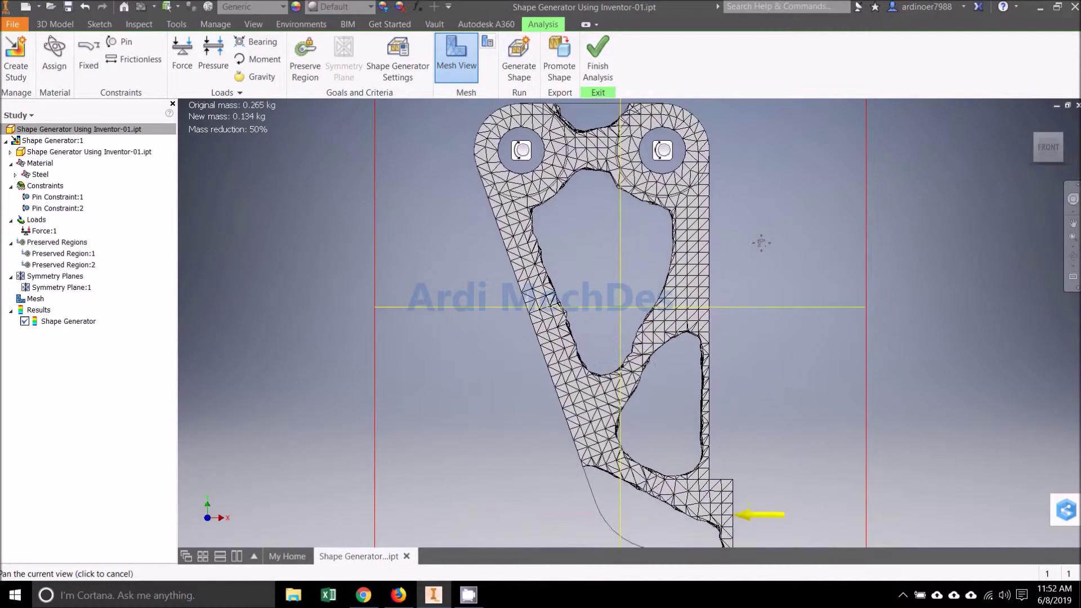
click(1048, 155)
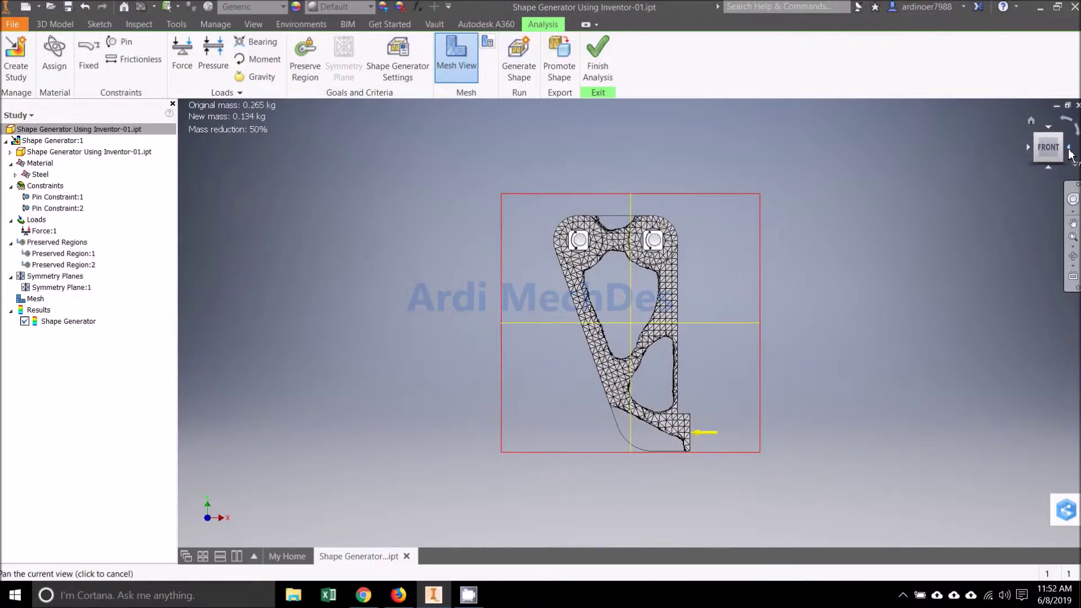
click(1070, 150)
click(1048, 129)
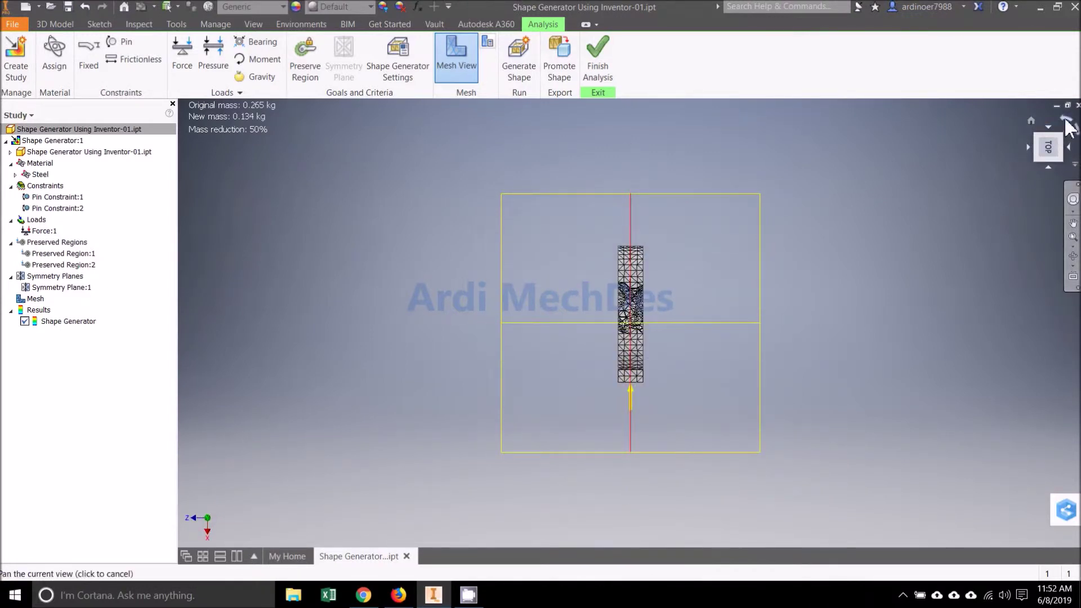
click(1067, 123)
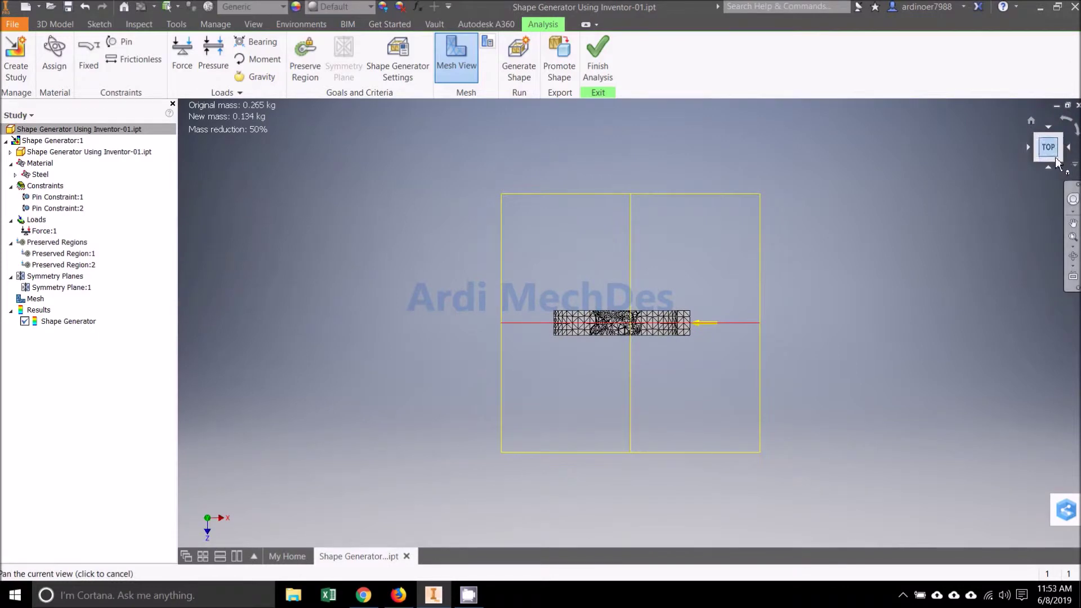
click(1049, 166)
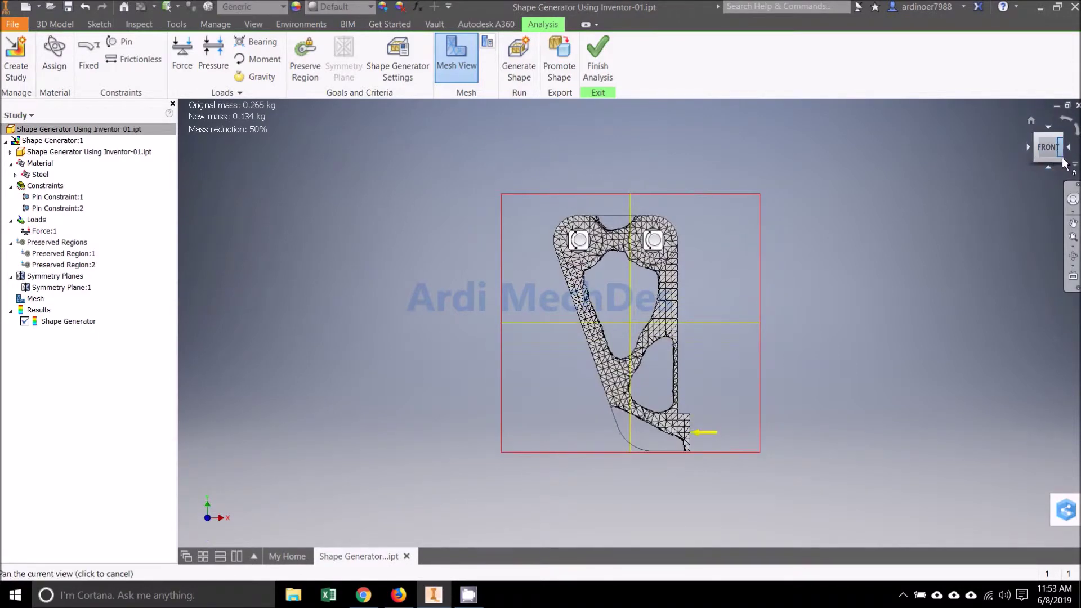
click(1063, 136)
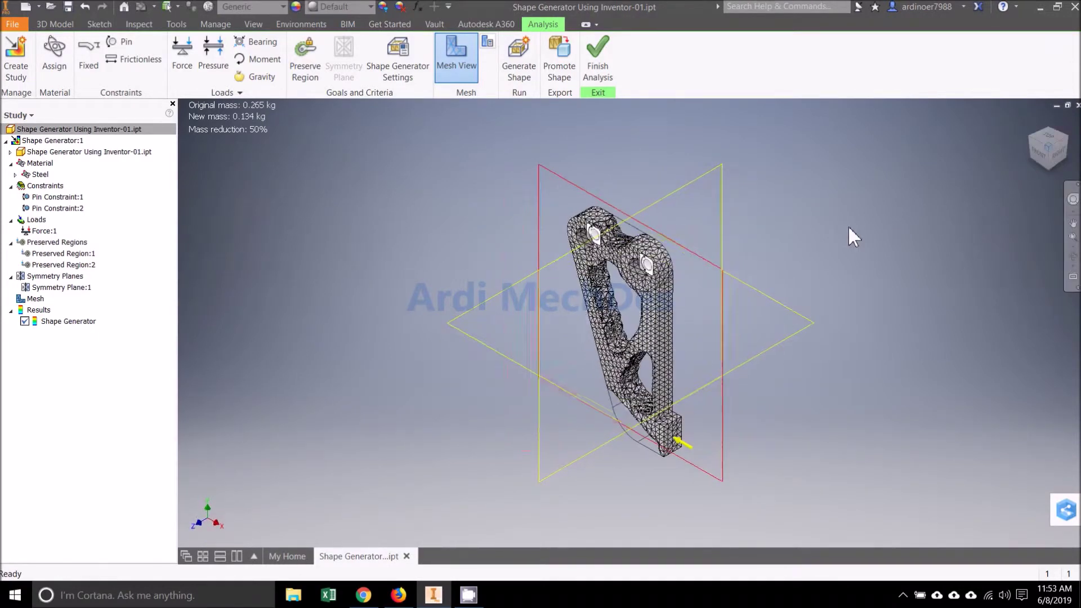
scroll(844, 242, up, 5)
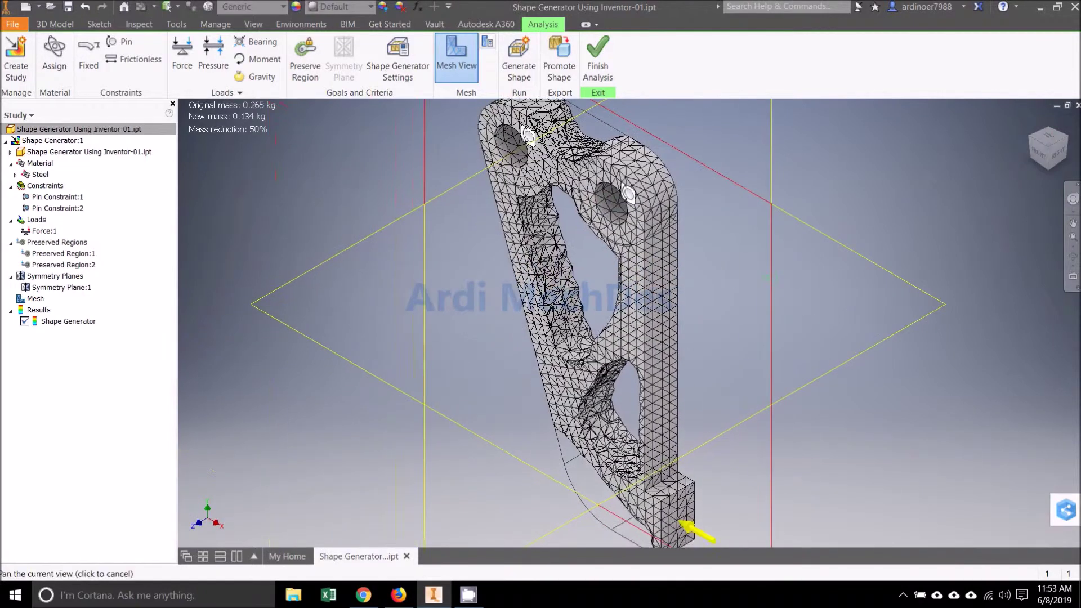
scroll(914, 209, down, 2)
scroll(913, 208, up, 4)
key(F2)
scroll(913, 208, down, 2)
drag(915, 188, 916, 191)
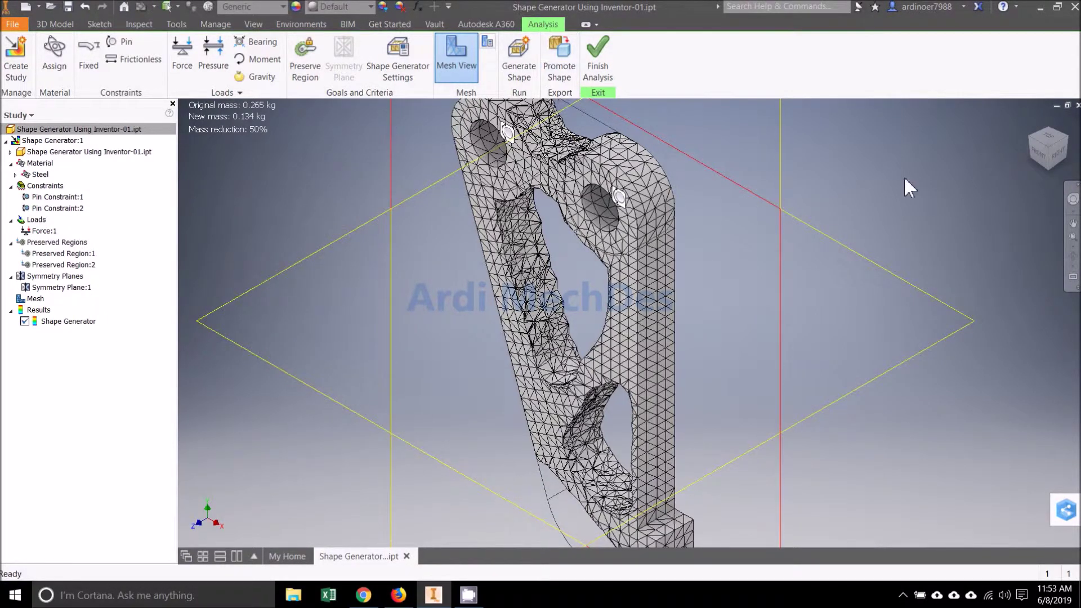
scroll(906, 186, down, 3)
middle_drag(893, 186, 813, 238)
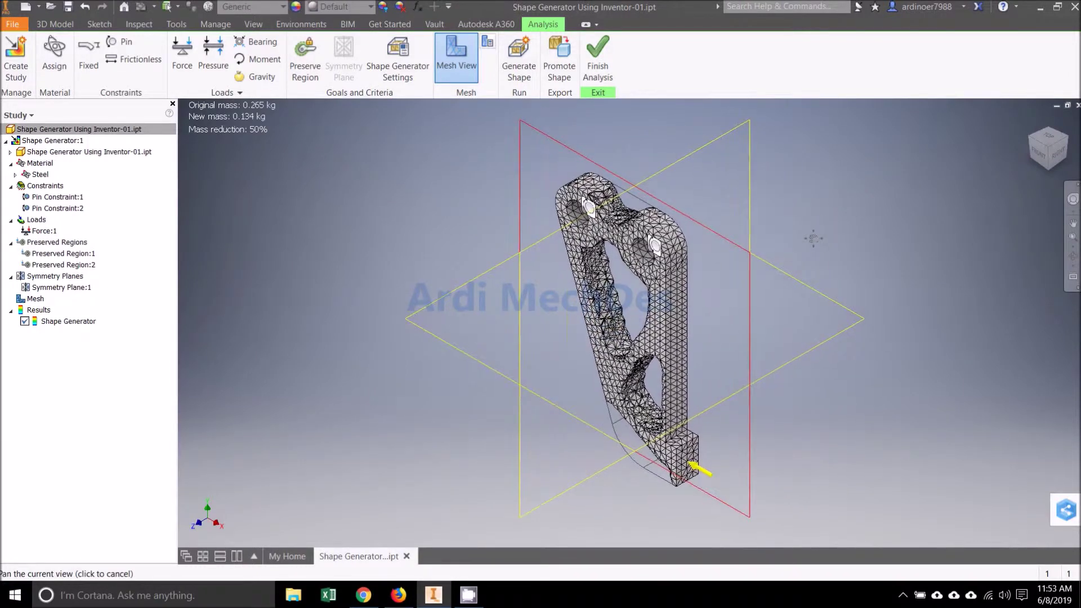
Step: Promote the generated shape into the current part file and close the success message
click(574, 82)
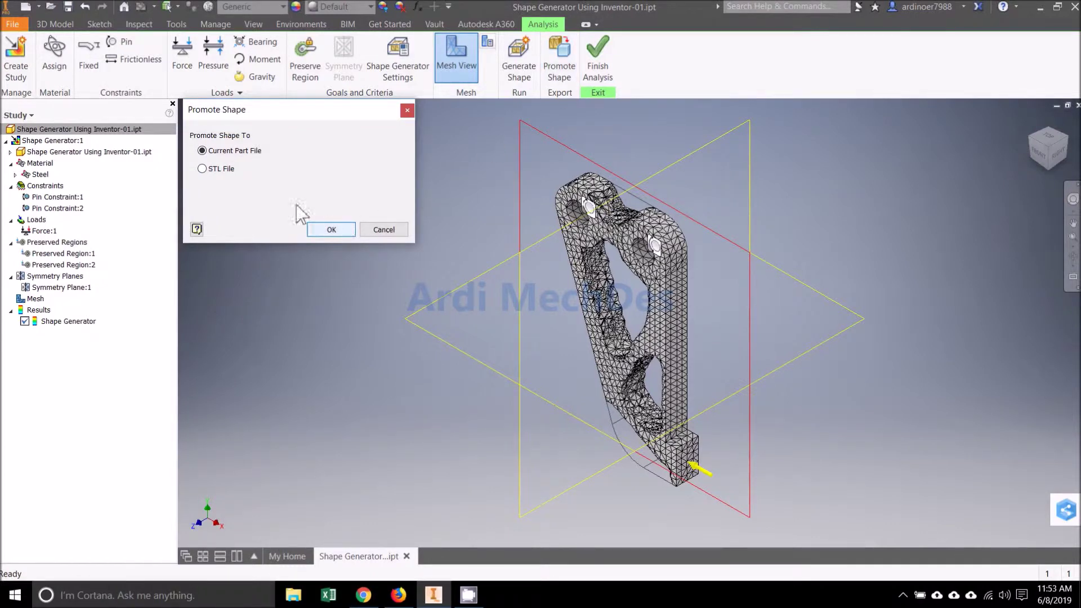
click(221, 168)
click(234, 150)
click(349, 230)
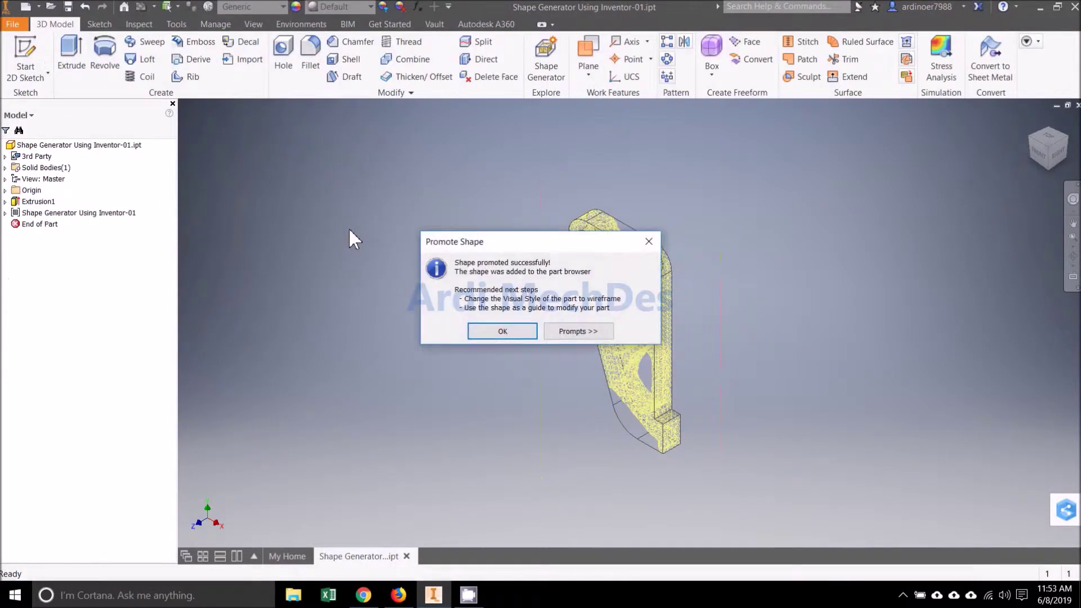
click(514, 337)
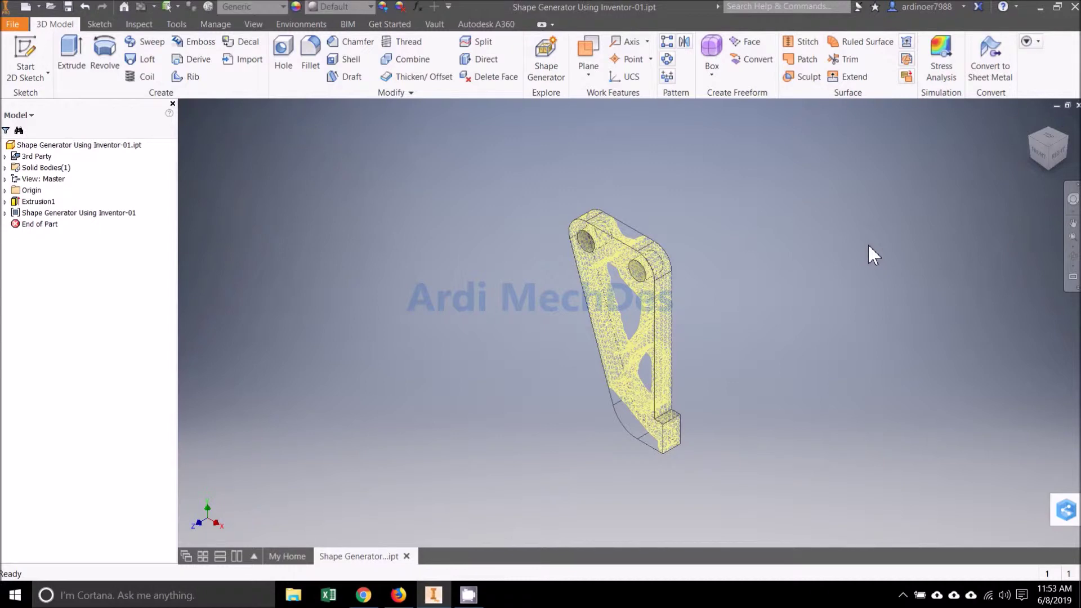
click(23, 203)
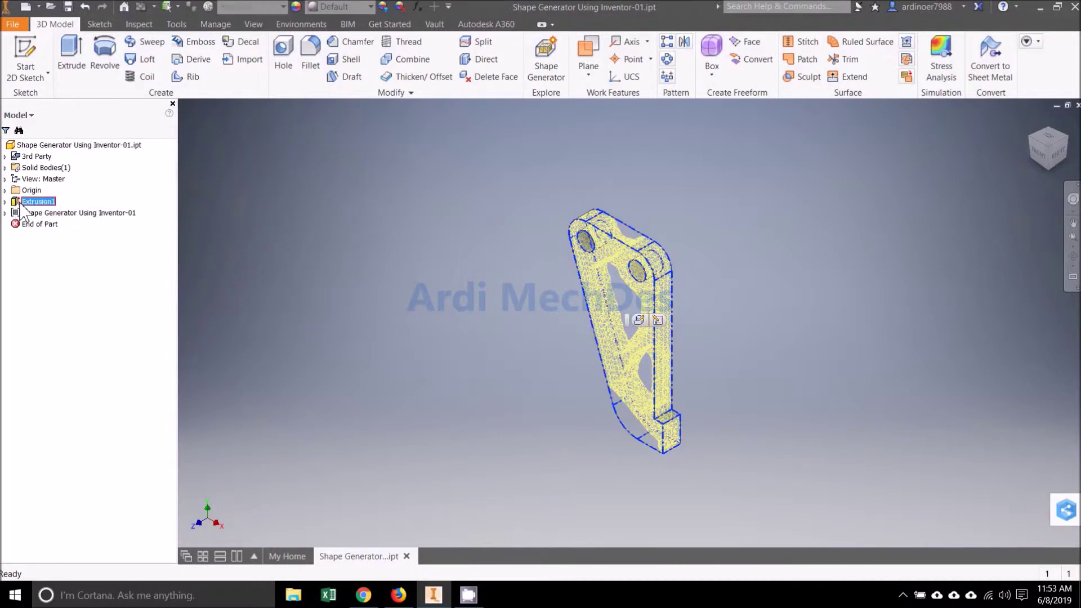
click(5, 201)
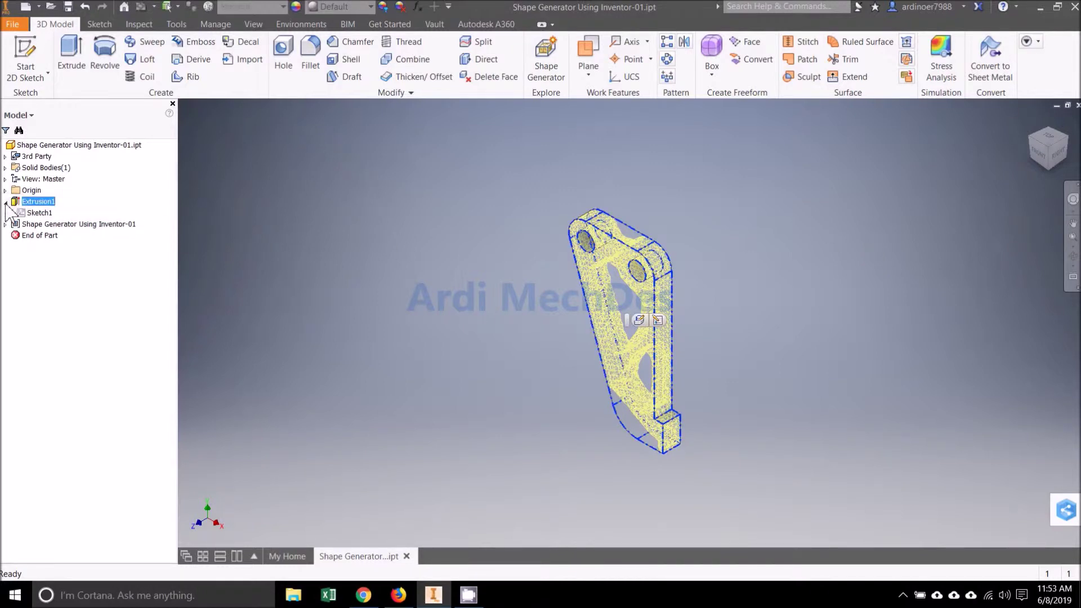
click(5, 202)
click(5, 168)
click(5, 168)
click(431, 251)
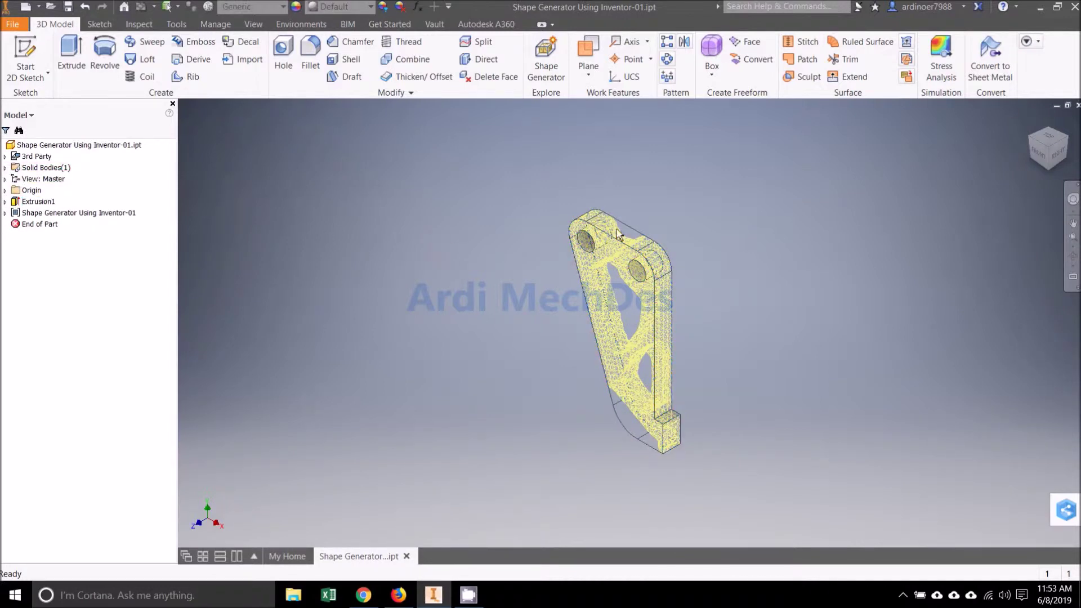
click(1039, 153)
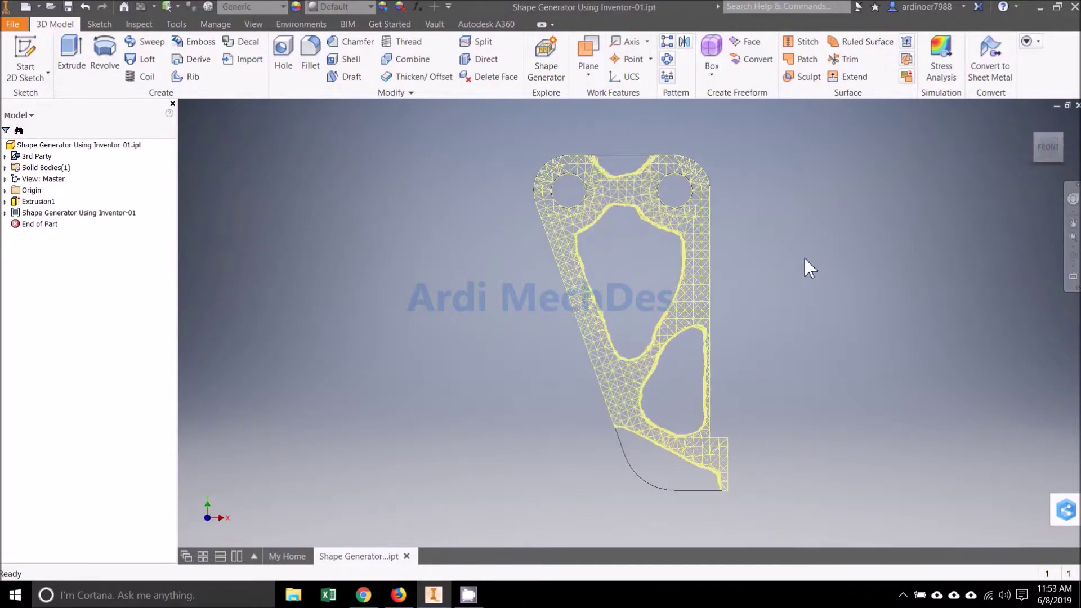
click(1061, 136)
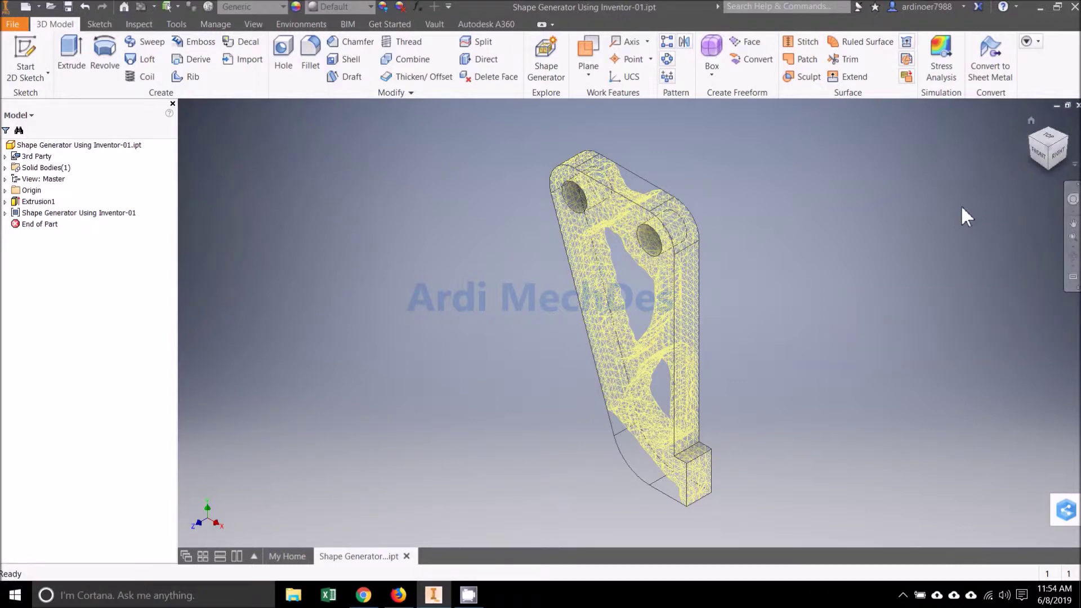
Step: Switch the visual style to Shaded with Edges
click(263, 26)
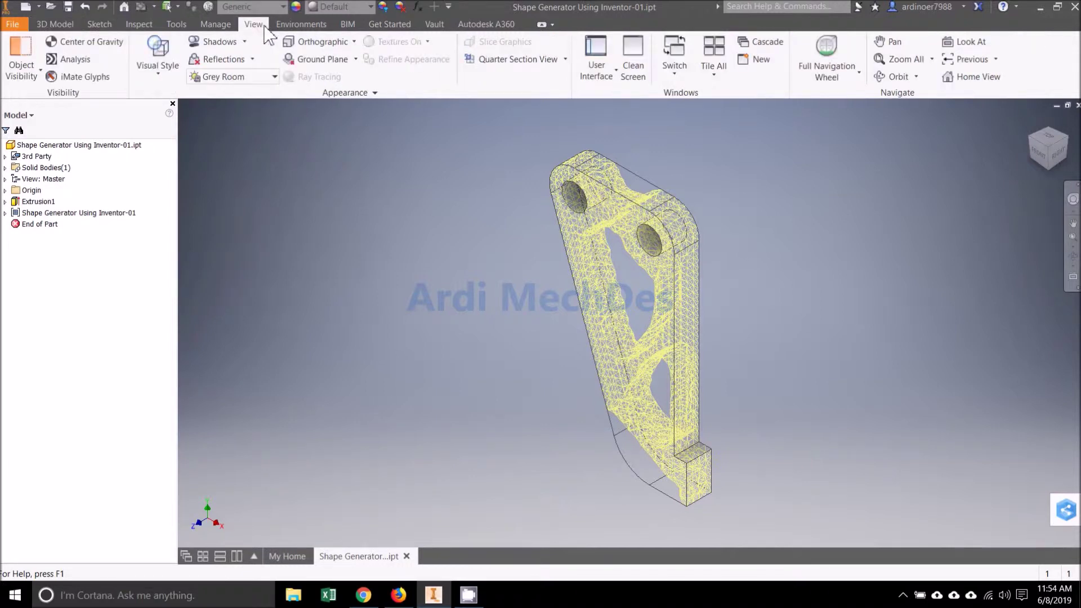
click(167, 77)
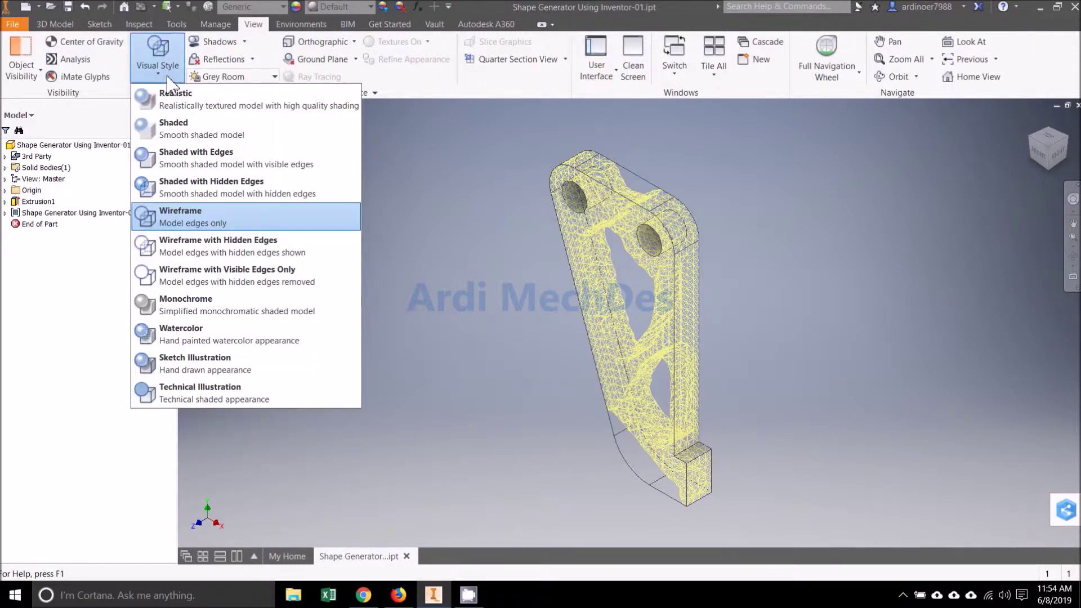
click(247, 161)
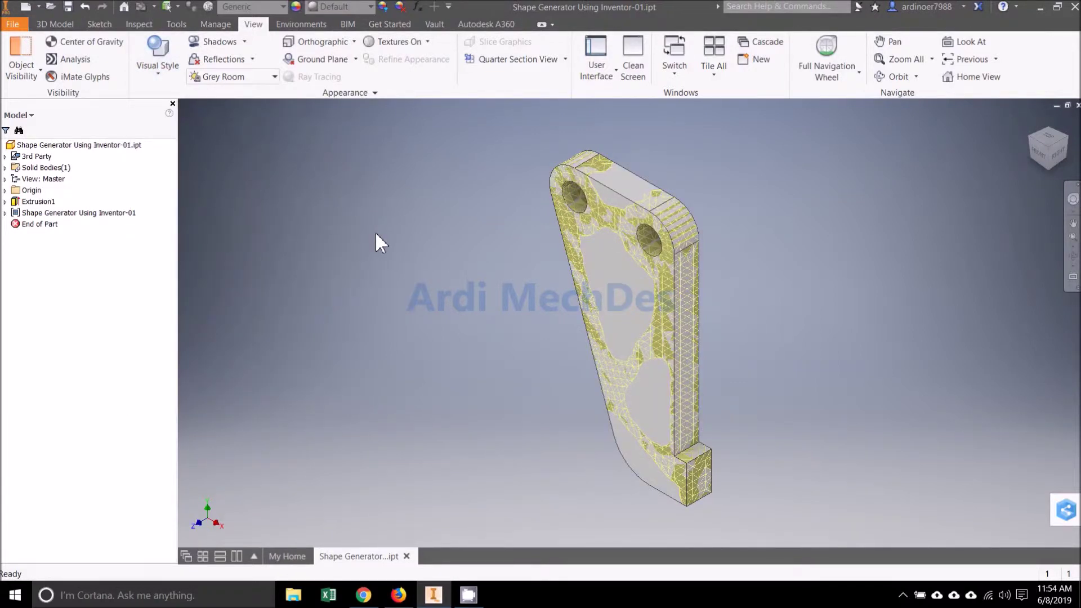
click(108, 27)
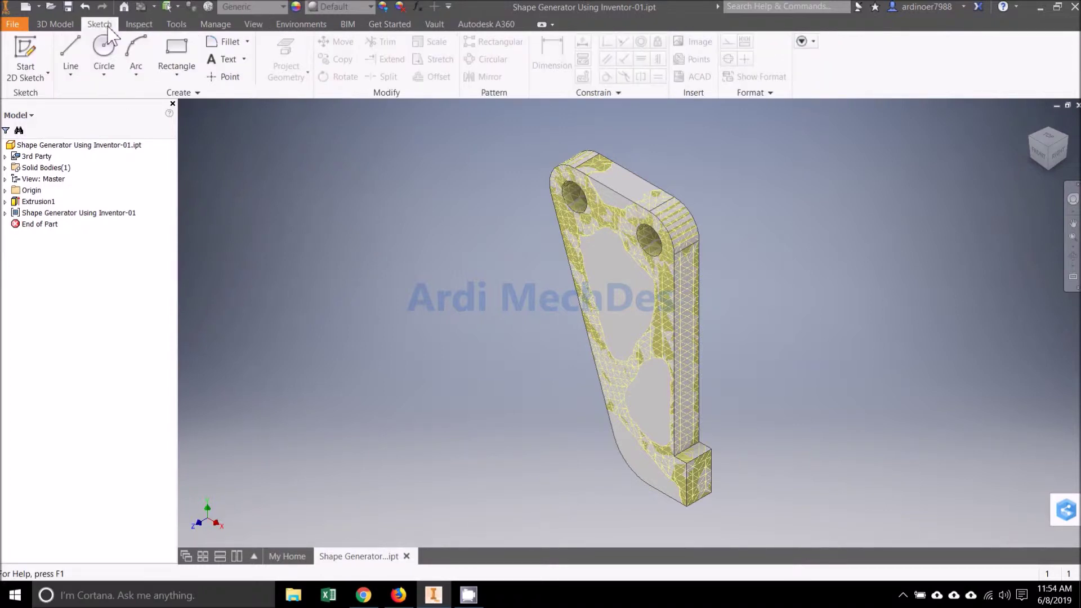
Step: Start a new 2D sketch on the bracket's front face using interpolated splines
click(42, 52)
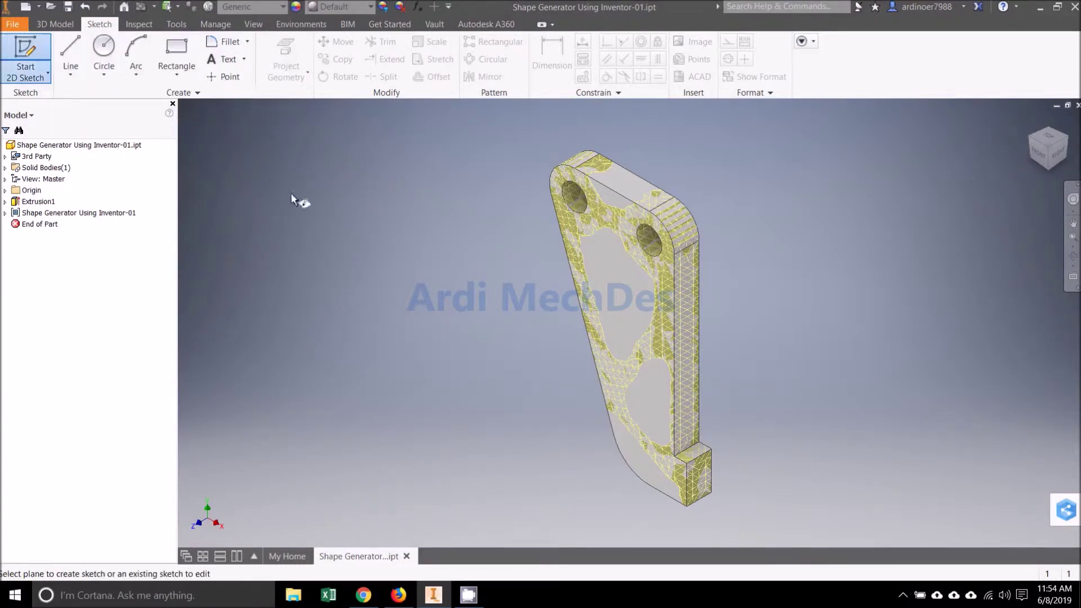
click(606, 280)
scroll(580, 304, down, 3)
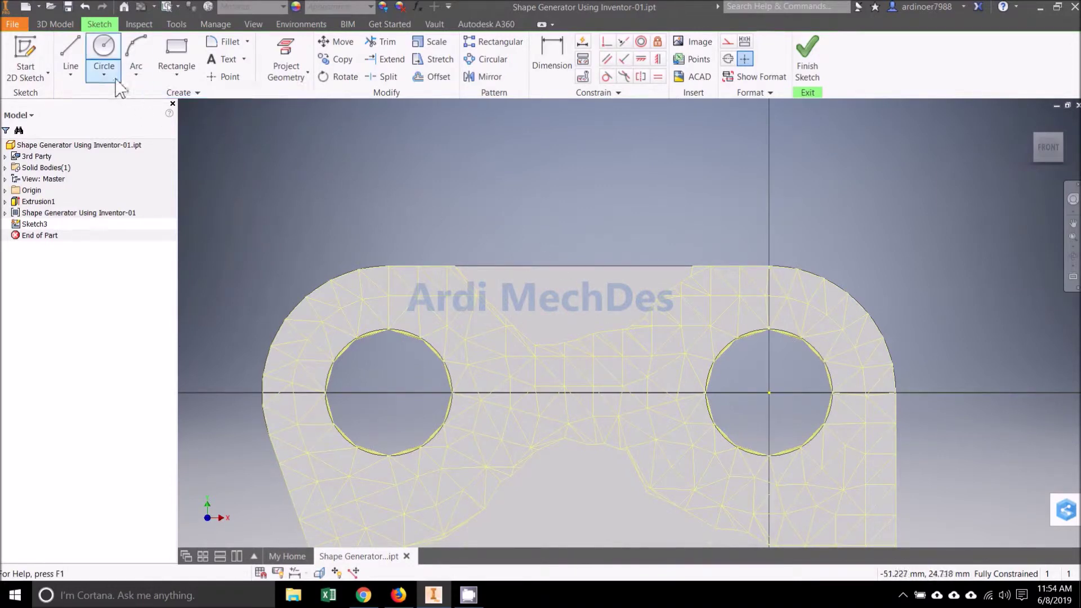
click(79, 77)
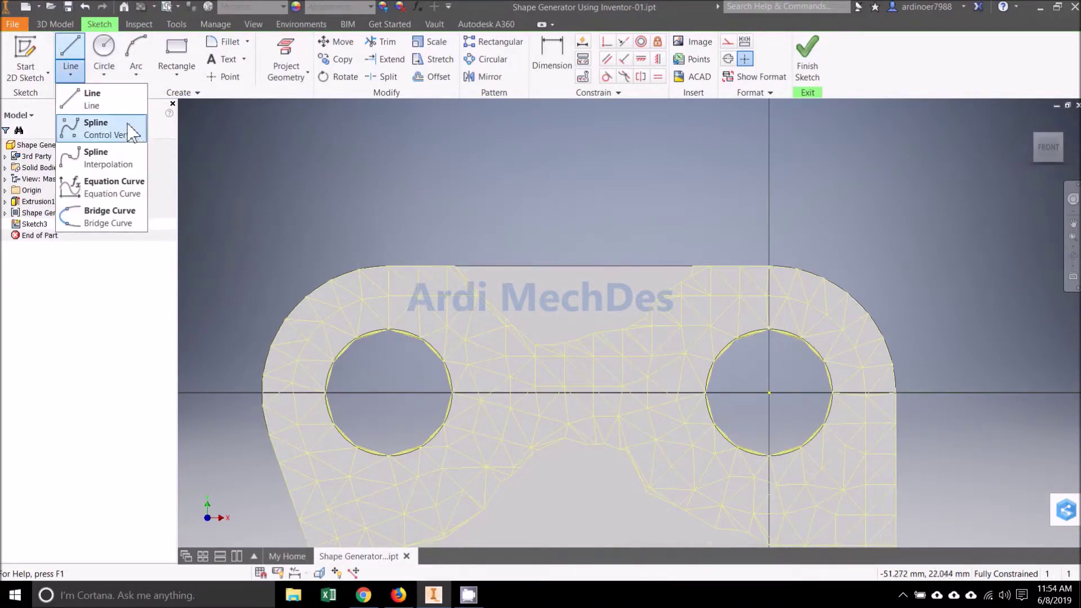
click(141, 164)
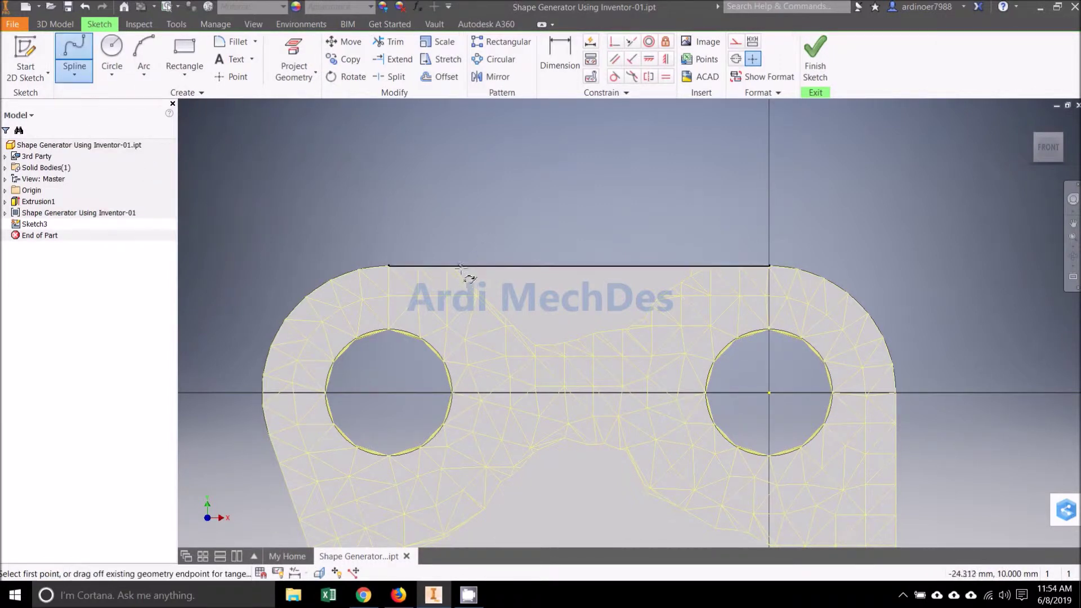
scroll(459, 265, up, 3)
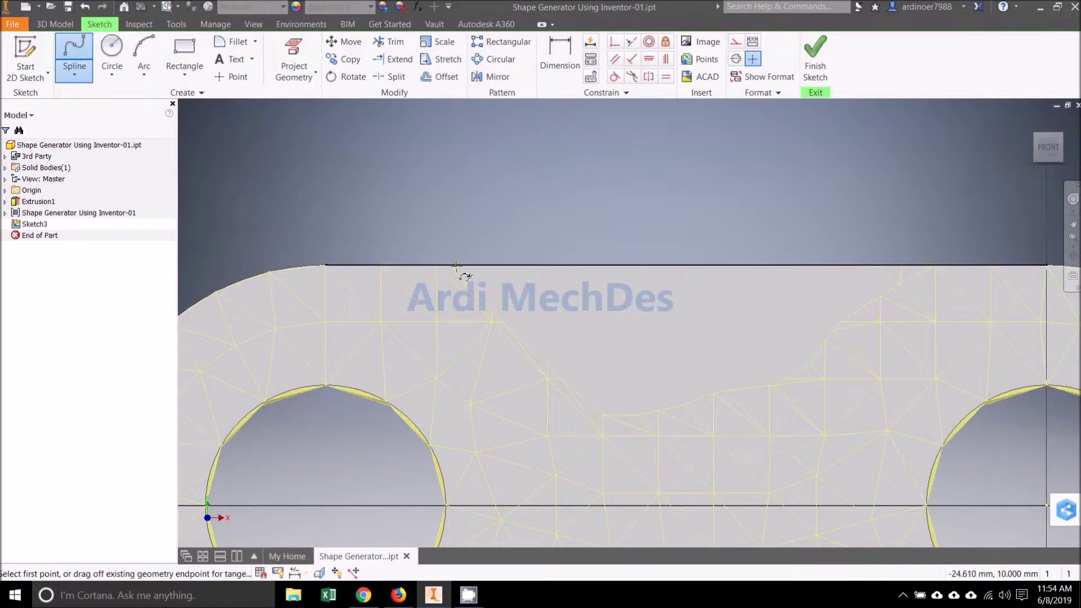
Step: Trace an S-shaped spline from the bracket's top edge through the mesh gap back to the top edge
click(459, 266)
click(543, 358)
click(605, 412)
click(687, 399)
click(750, 385)
click(810, 358)
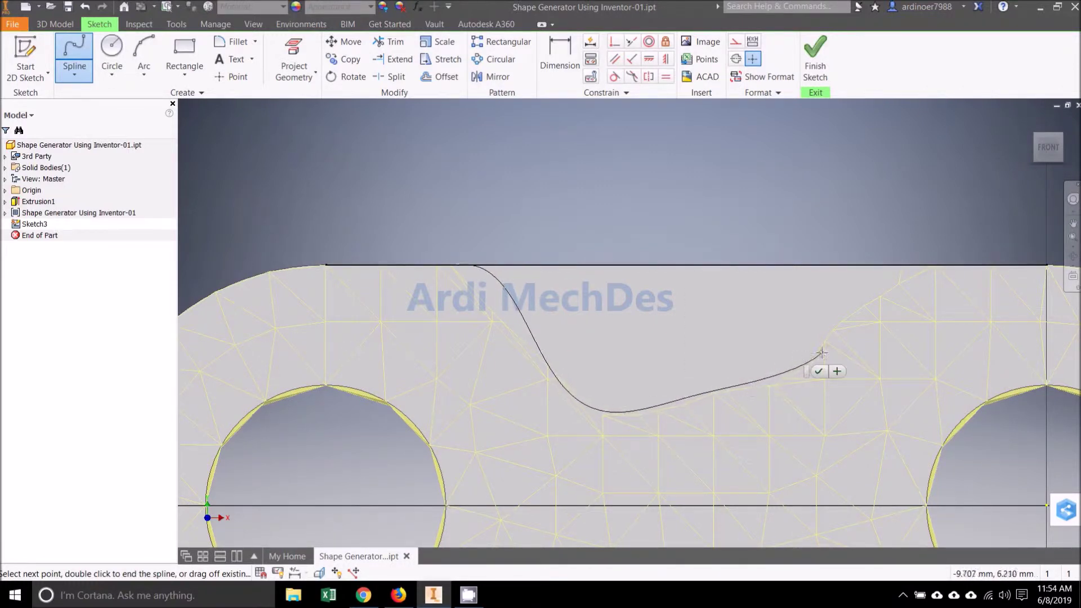
click(826, 331)
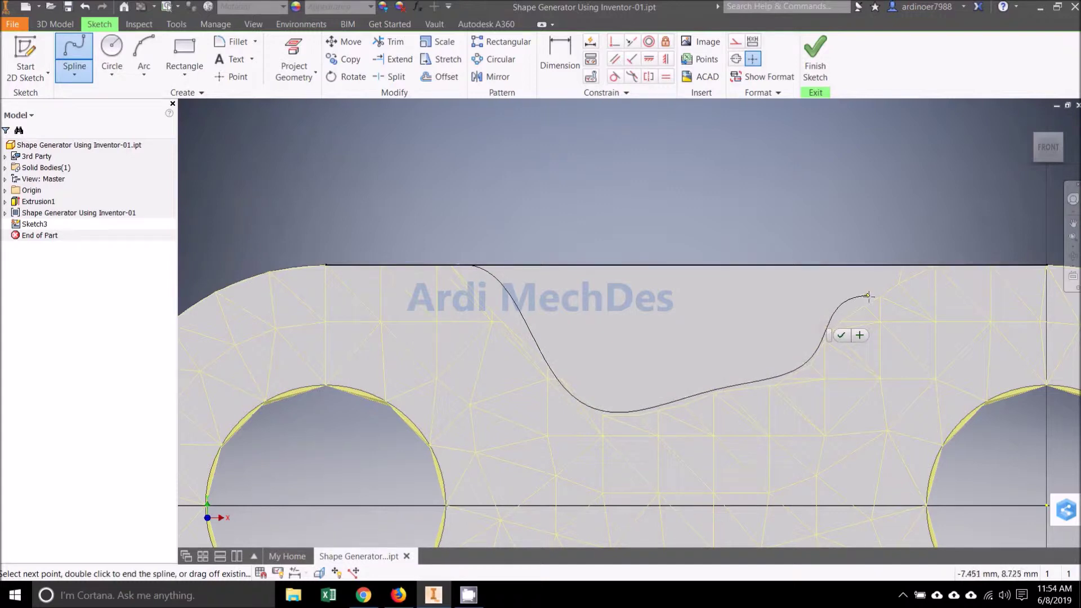
click(897, 284)
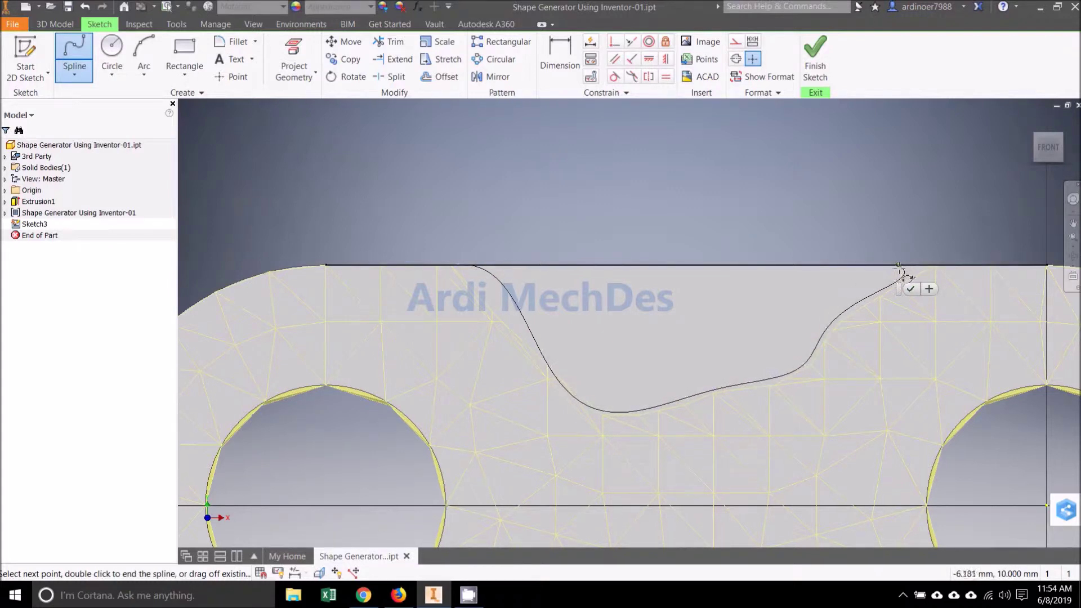
Step: Arc the spline over the top of the part and close the loop at its start point
click(899, 265)
click(878, 234)
click(783, 198)
click(657, 201)
click(580, 214)
click(501, 230)
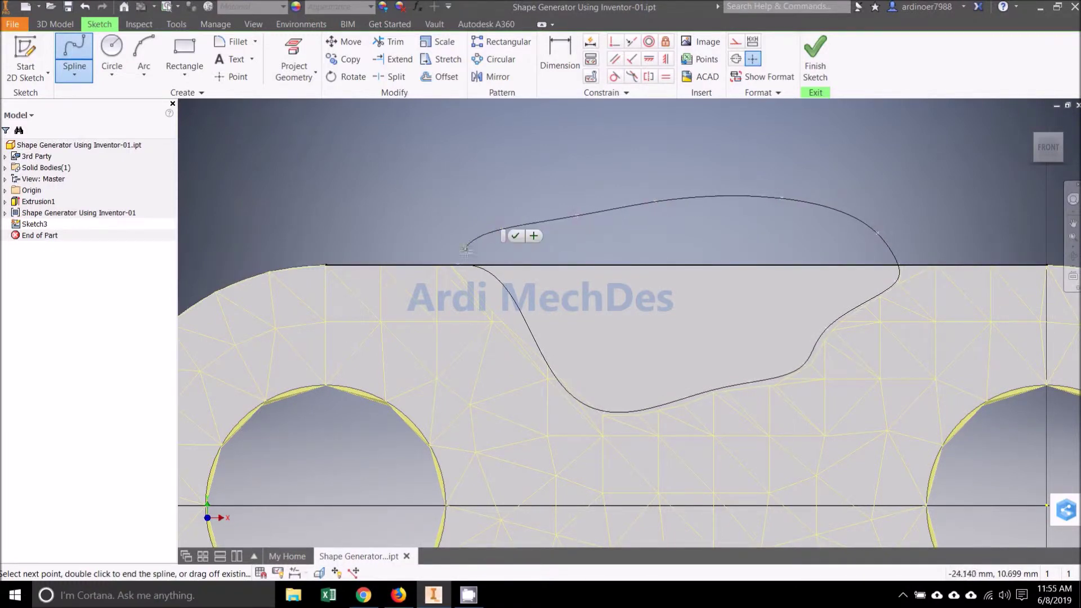
click(459, 265)
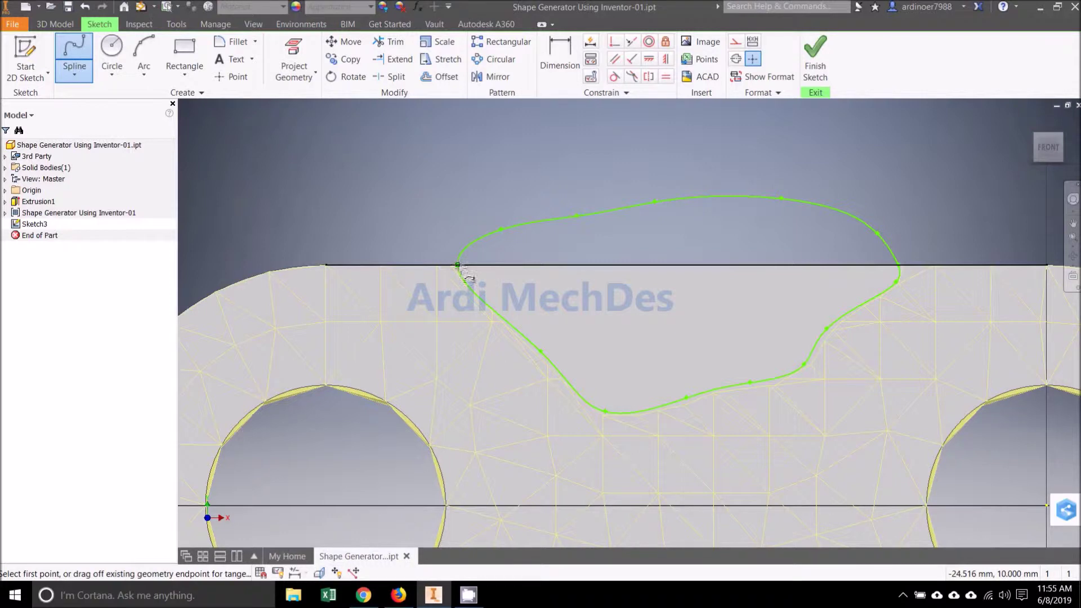
Step: Begin a second spline below the holes with its first three points
scroll(565, 339, down, 3)
middle_drag(706, 454, 680, 150)
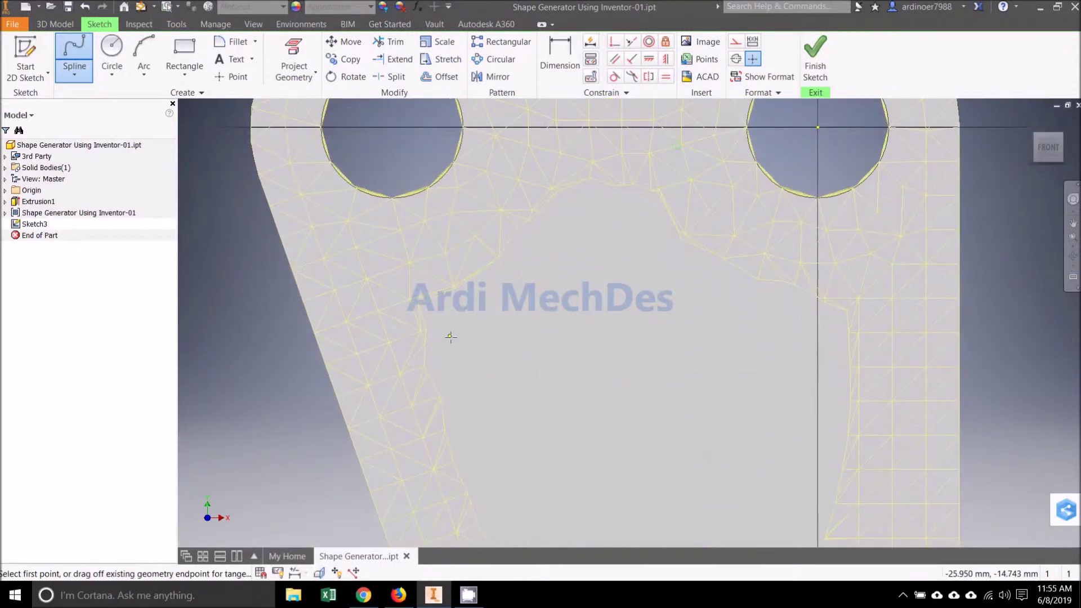
scroll(441, 338, down, 3)
scroll(438, 329, up, 4)
scroll(438, 328, up, 3)
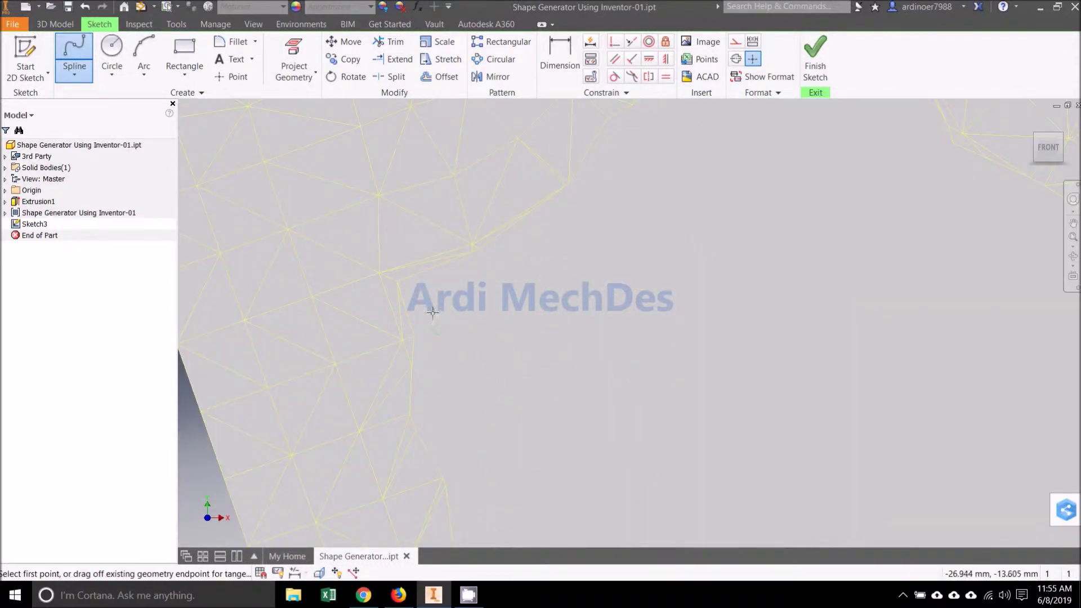
click(404, 282)
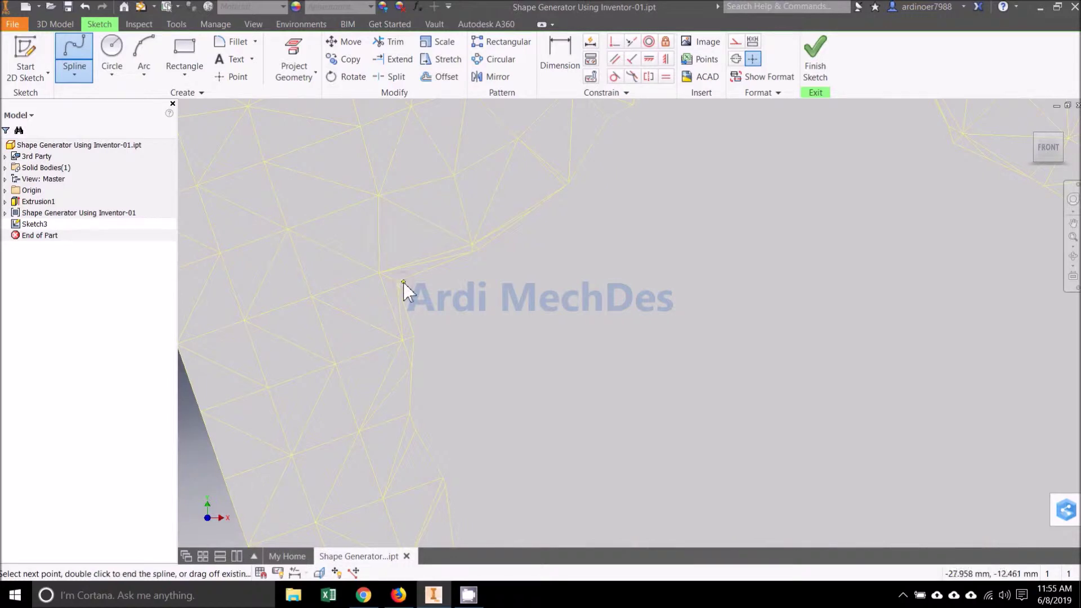
click(487, 251)
click(574, 187)
middle_drag(579, 193, 463, 345)
Step: Shape the lower spline into a wave between the holes and down the right side
click(485, 293)
click(522, 272)
click(559, 227)
click(632, 192)
click(698, 205)
click(724, 198)
click(772, 216)
click(821, 313)
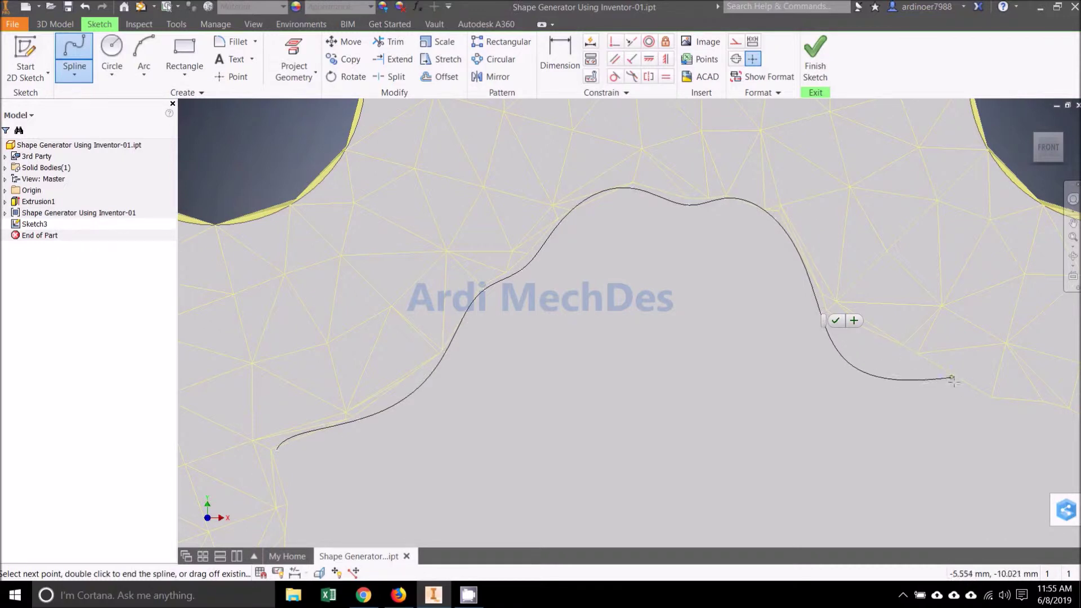
Step: Continue the spline down the right-side mesh edge
scroll(957, 397, up, 5)
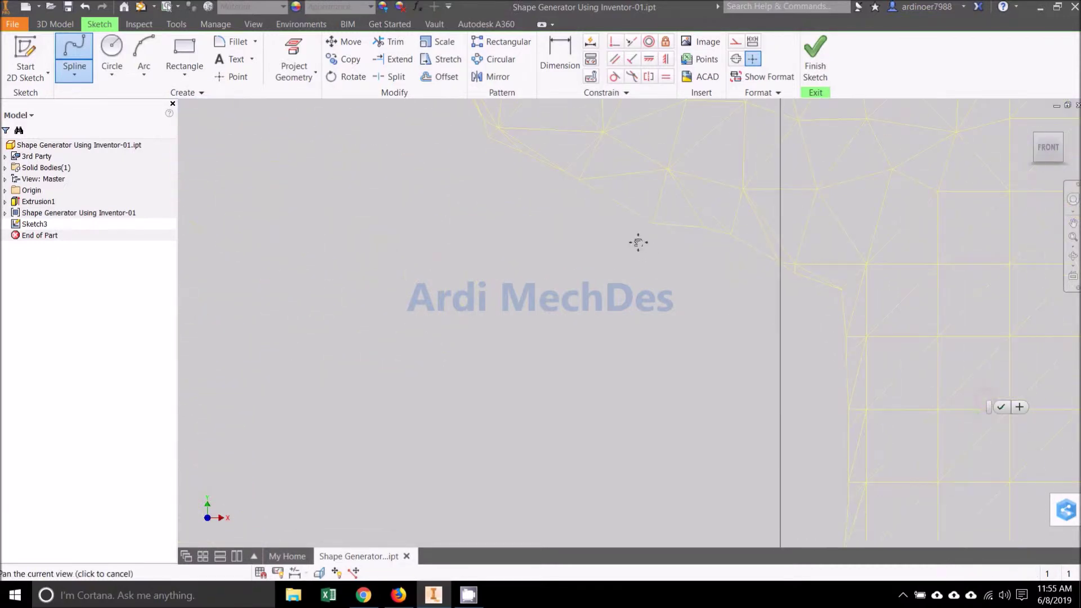
click(730, 240)
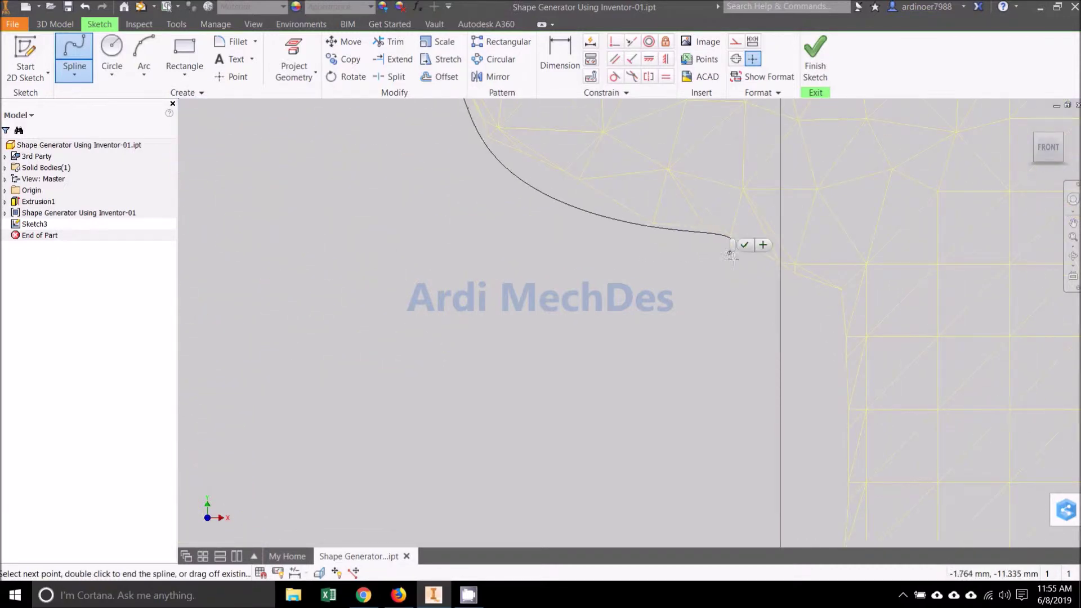
click(792, 280)
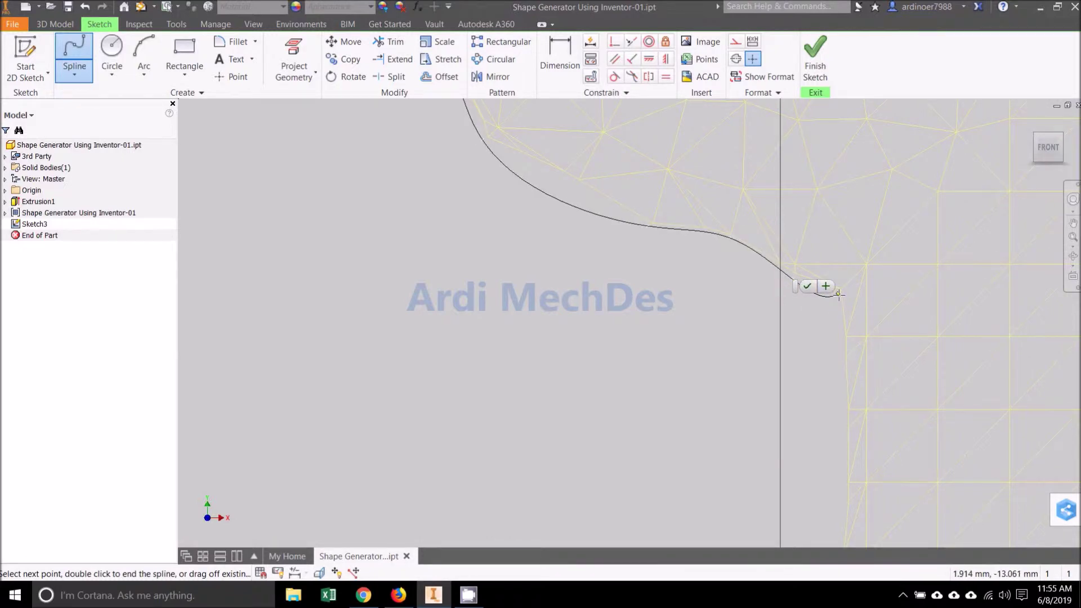
middle_drag(804, 429, 698, 188)
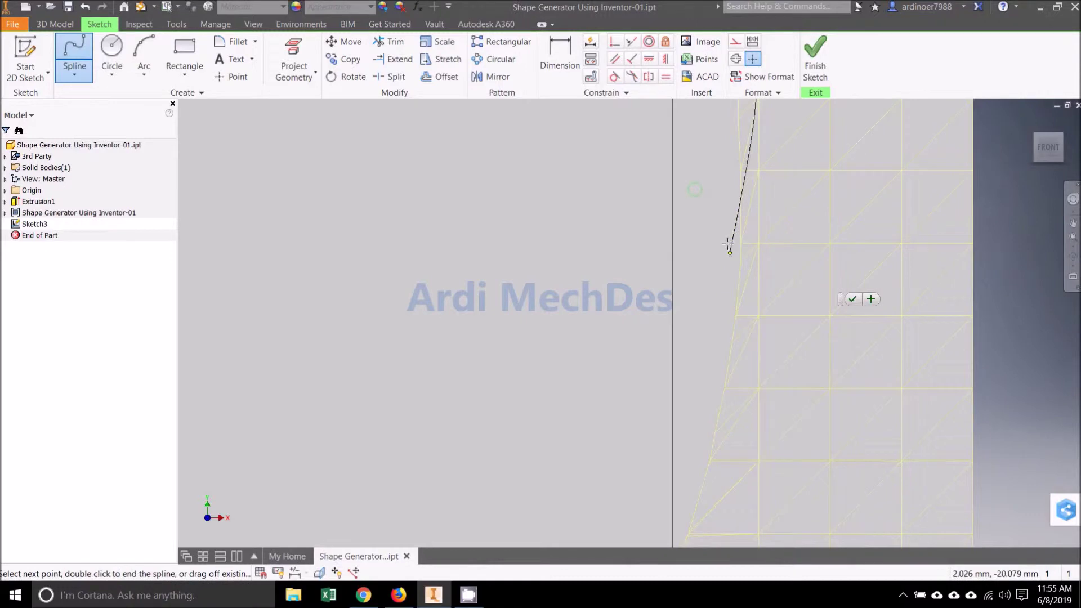
middle_drag(731, 248, 674, 343)
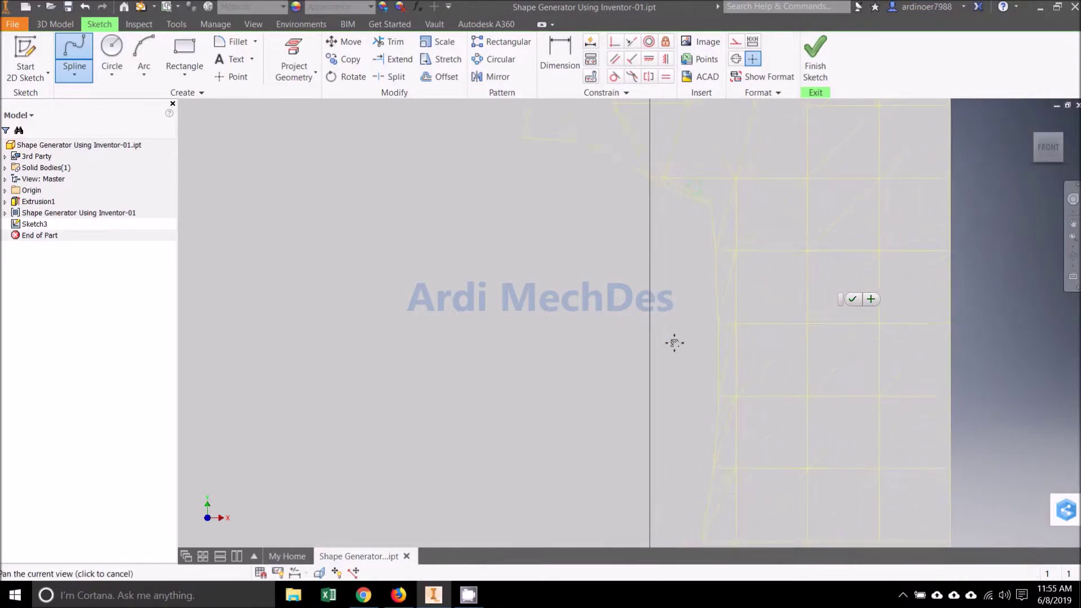
click(716, 361)
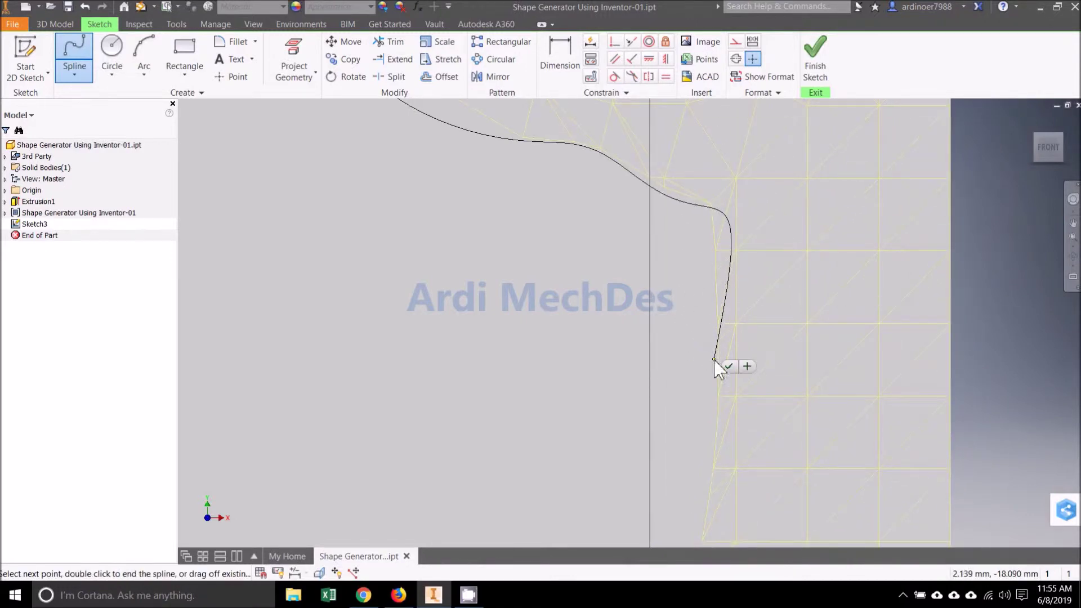
middle_drag(708, 321, 699, 265)
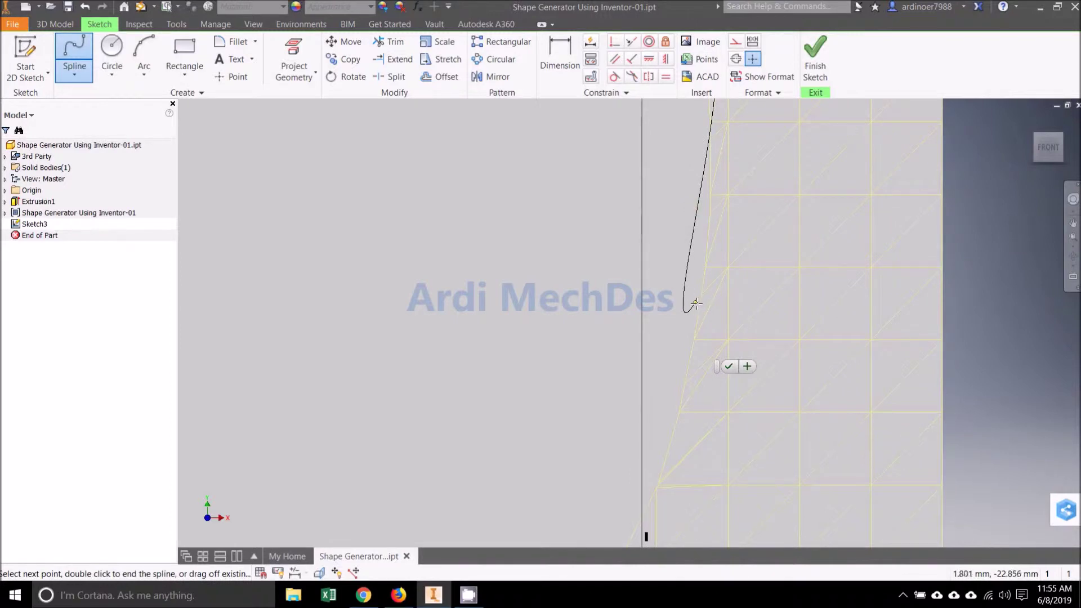
click(696, 304)
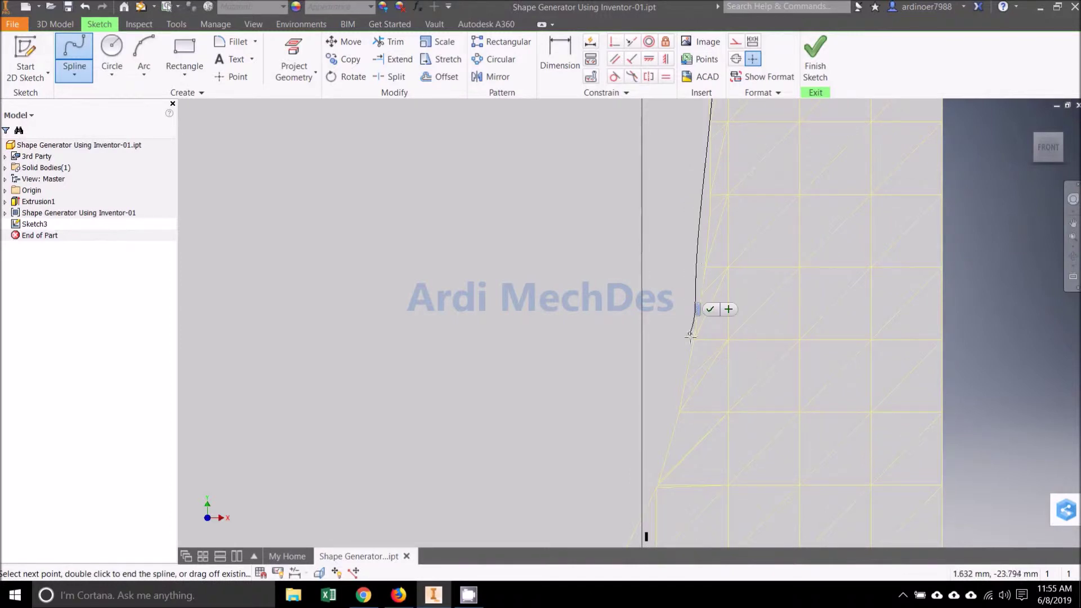
click(675, 411)
Step: Follow the curving right edge down to the bottom bend of the opening
middle_drag(648, 457, 656, 295)
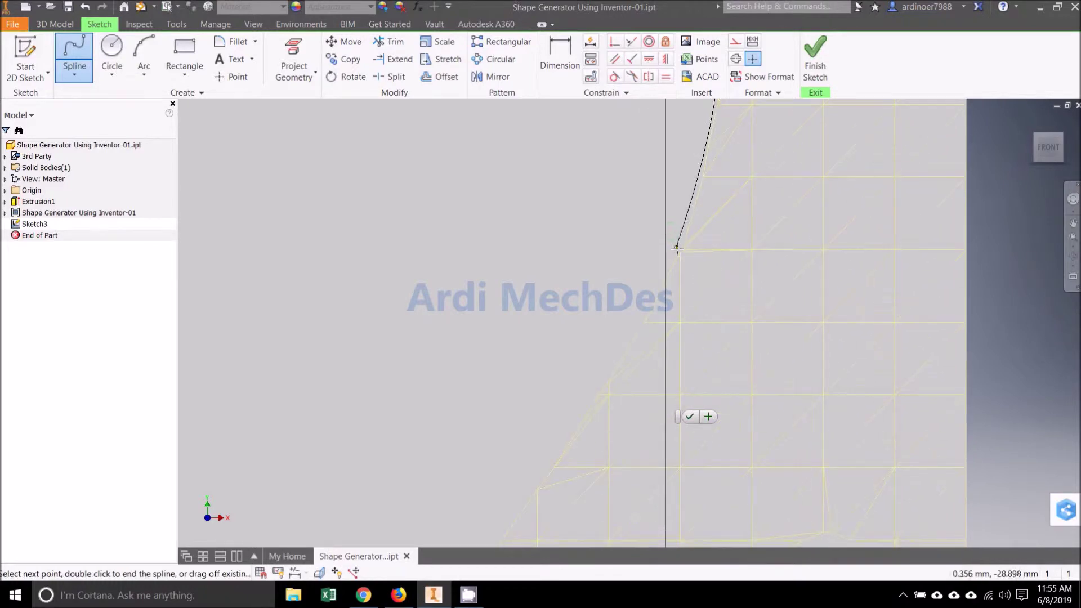
click(680, 248)
click(607, 376)
middle_drag(586, 373, 606, 227)
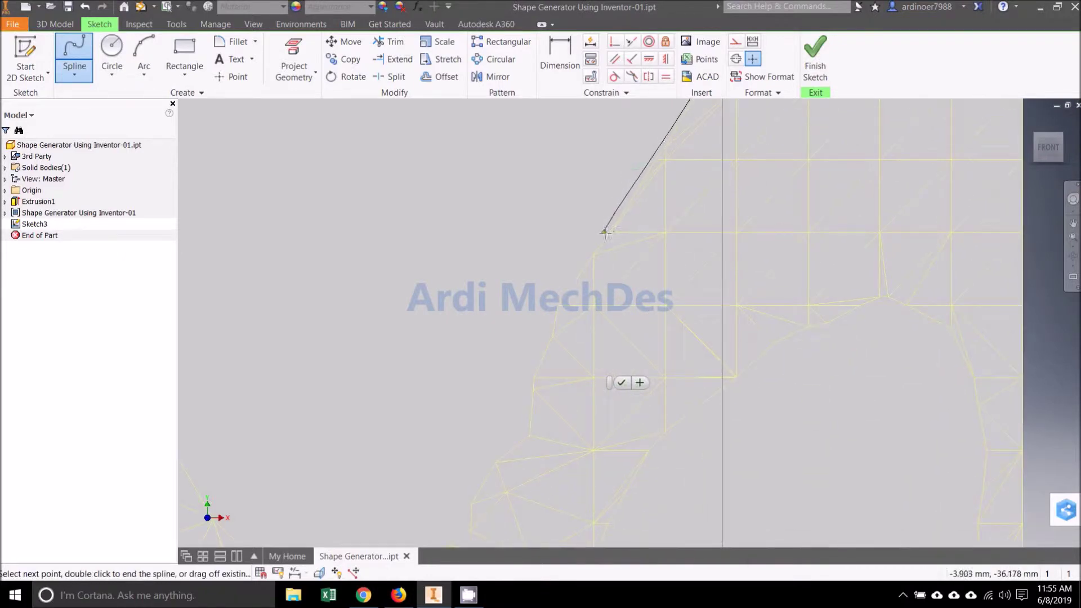
click(601, 238)
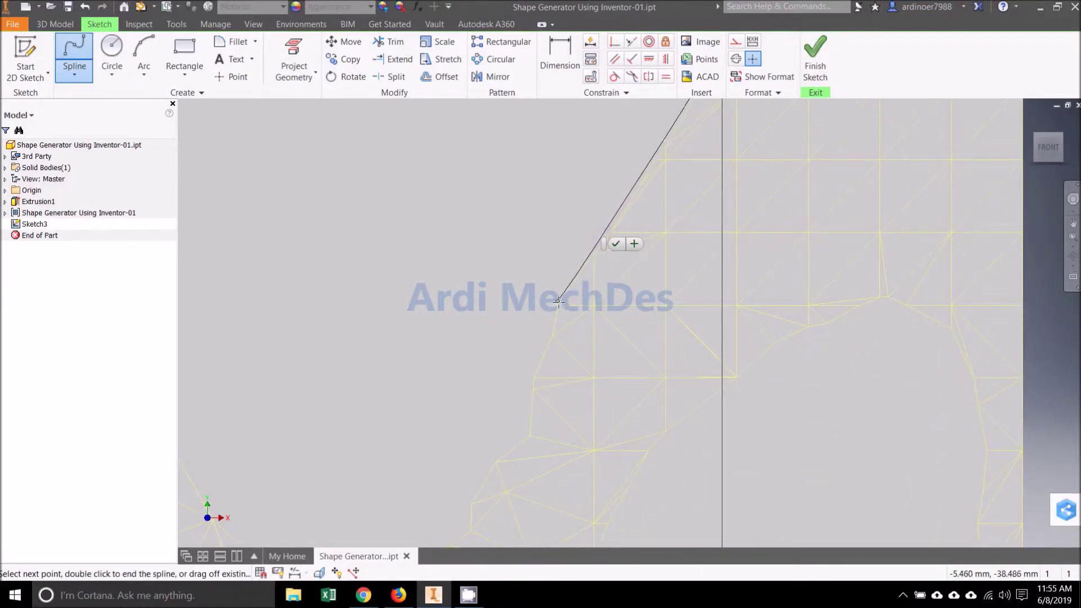
click(555, 303)
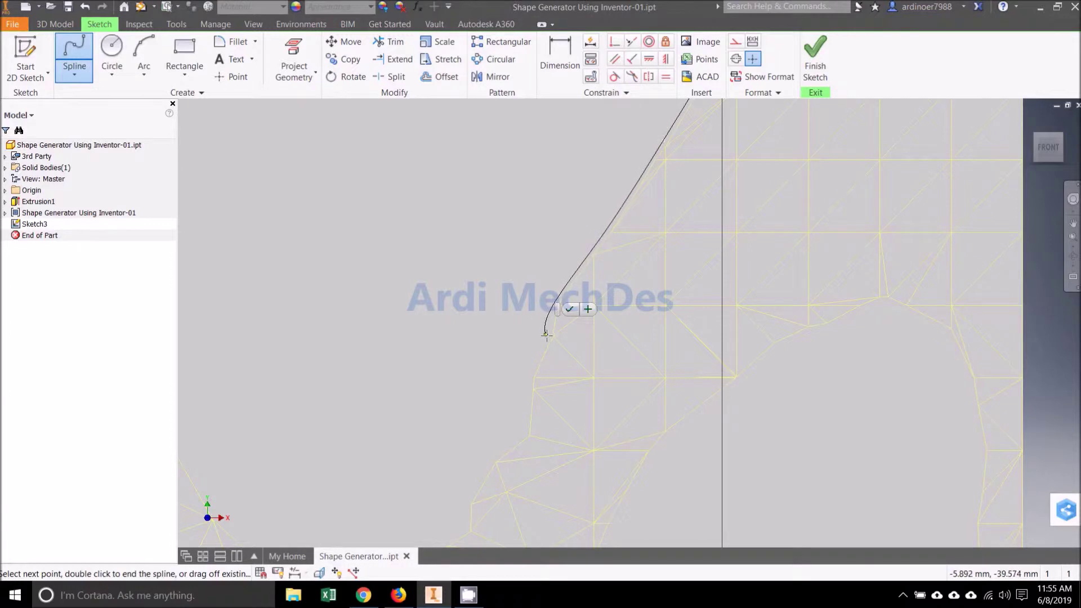
click(549, 337)
click(533, 372)
click(526, 434)
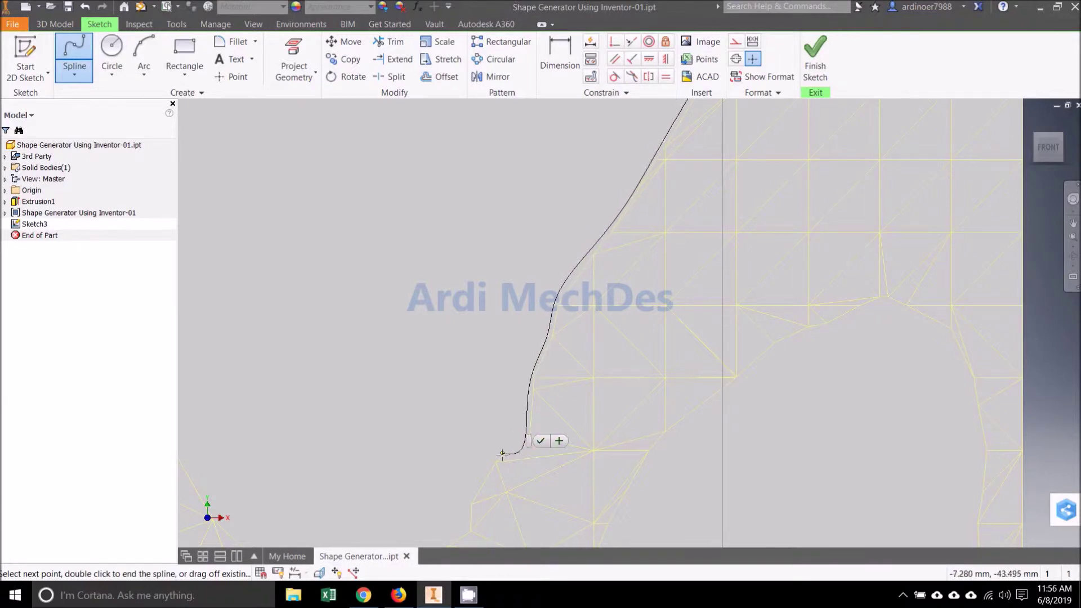
click(494, 457)
mouse_move(495, 458)
middle_down()
mouse_move(531, 251)
mouse_move(515, 288)
middle_up()
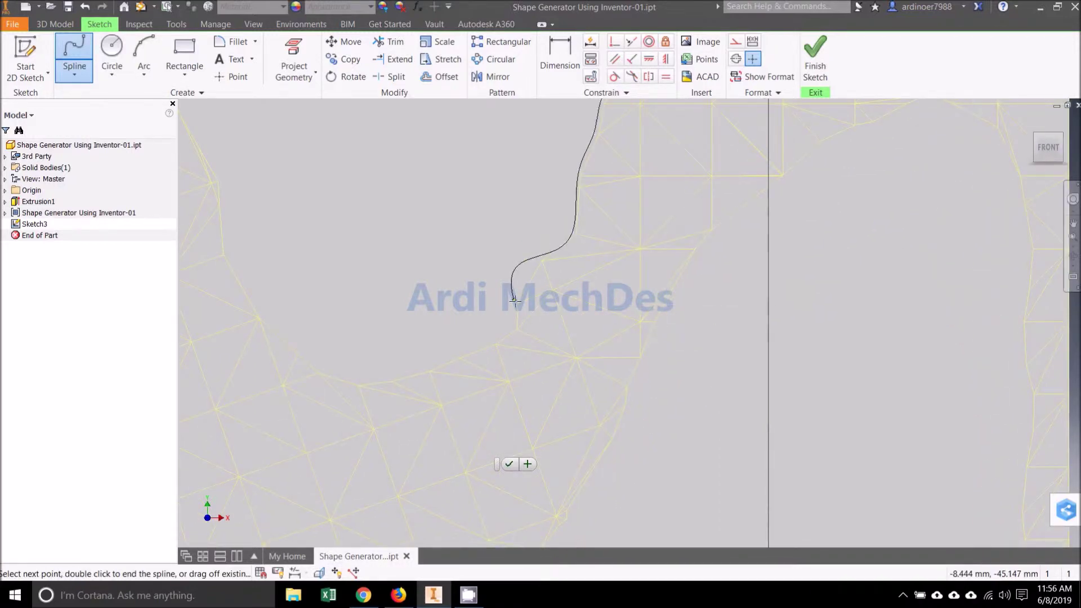
Step: Trace the spline left along the bottom edge and up the left side
click(511, 312)
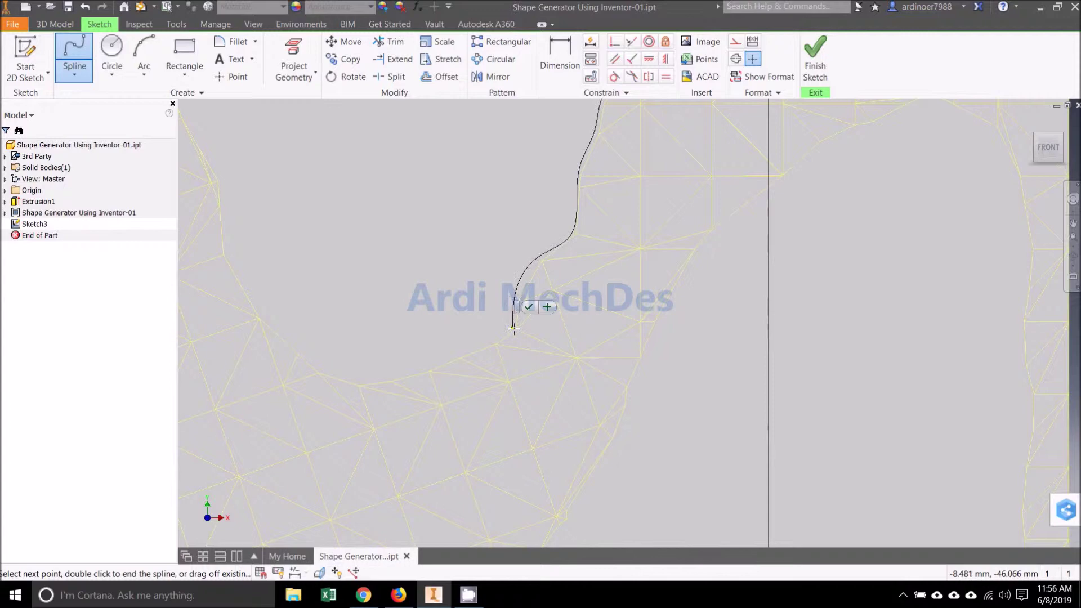
click(515, 329)
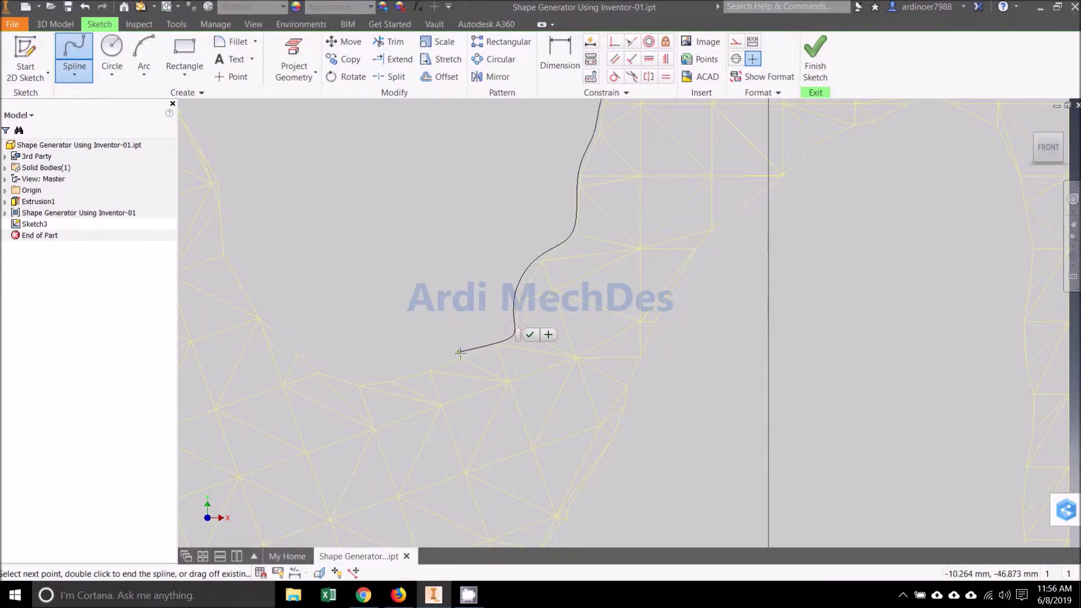
click(460, 354)
click(425, 368)
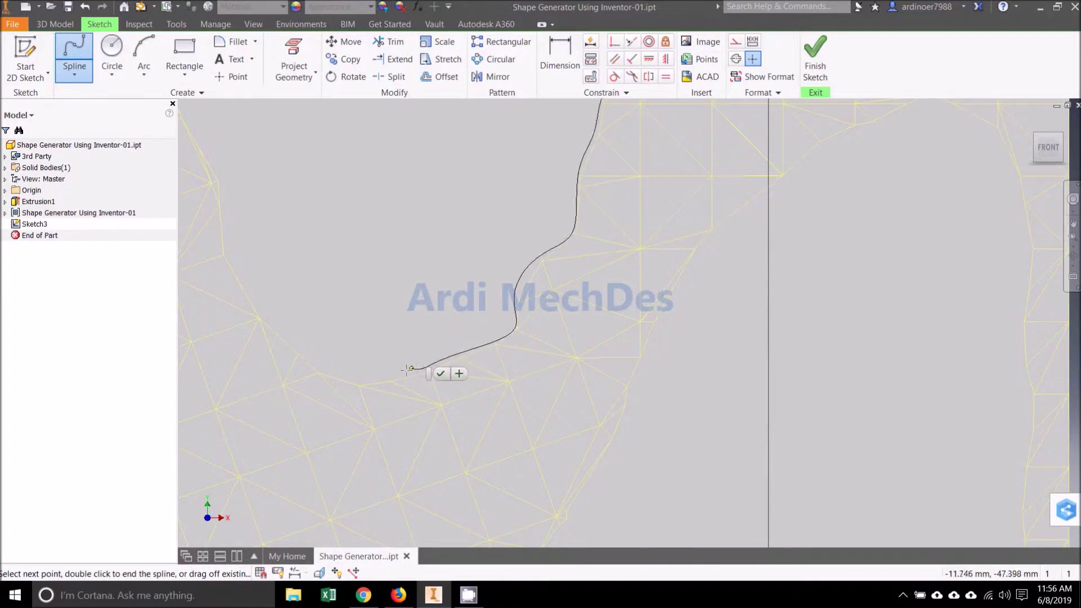
click(361, 380)
click(321, 369)
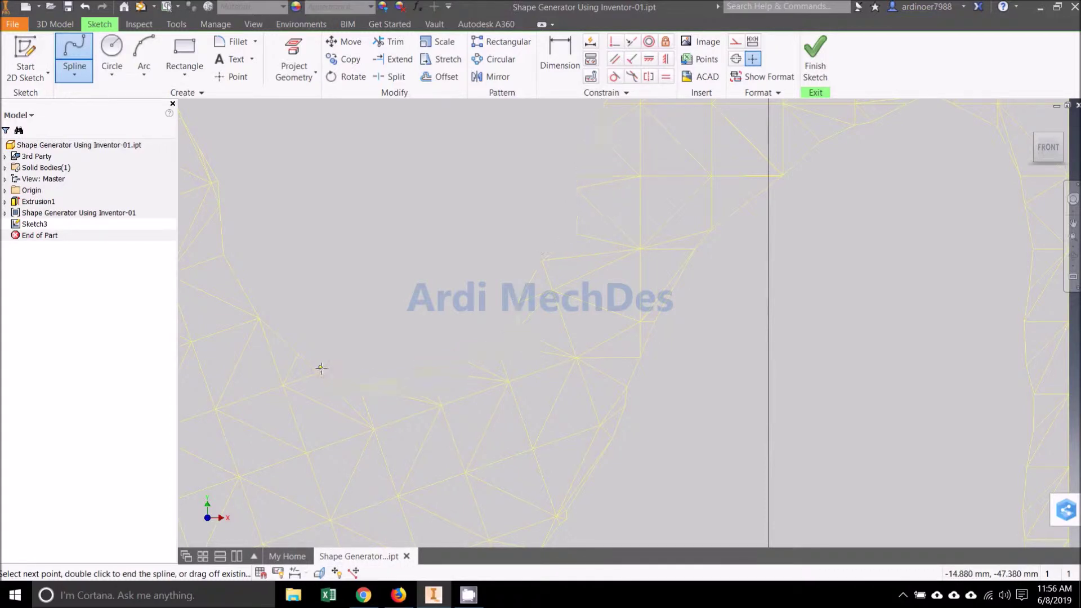
click(265, 317)
click(228, 255)
click(223, 181)
Step: Continue the spline up the left mesh edge toward the top left
middle_drag(280, 163, 500, 317)
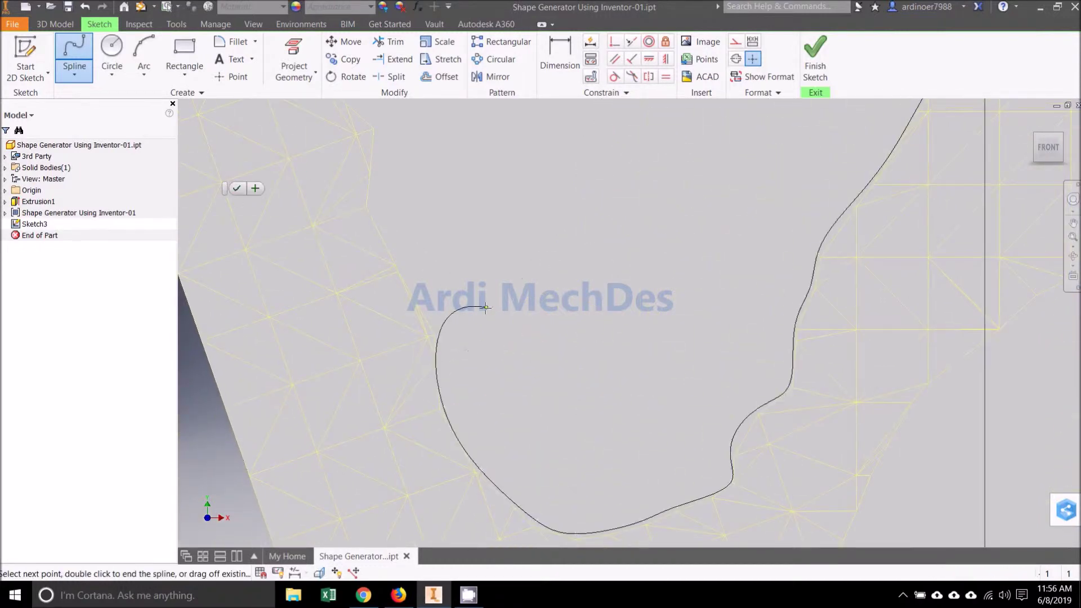
click(401, 271)
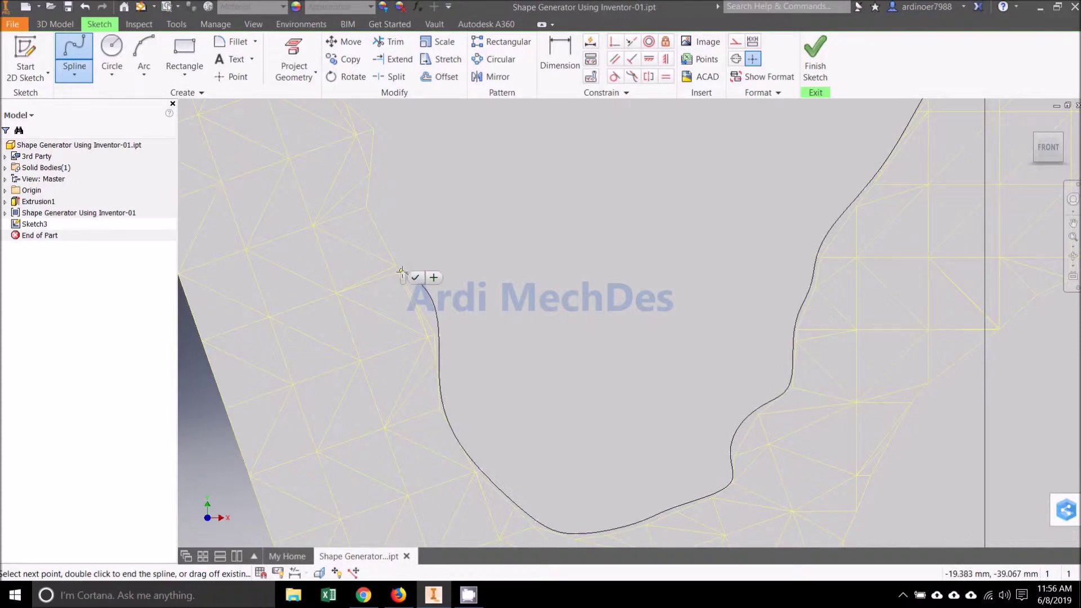
click(371, 206)
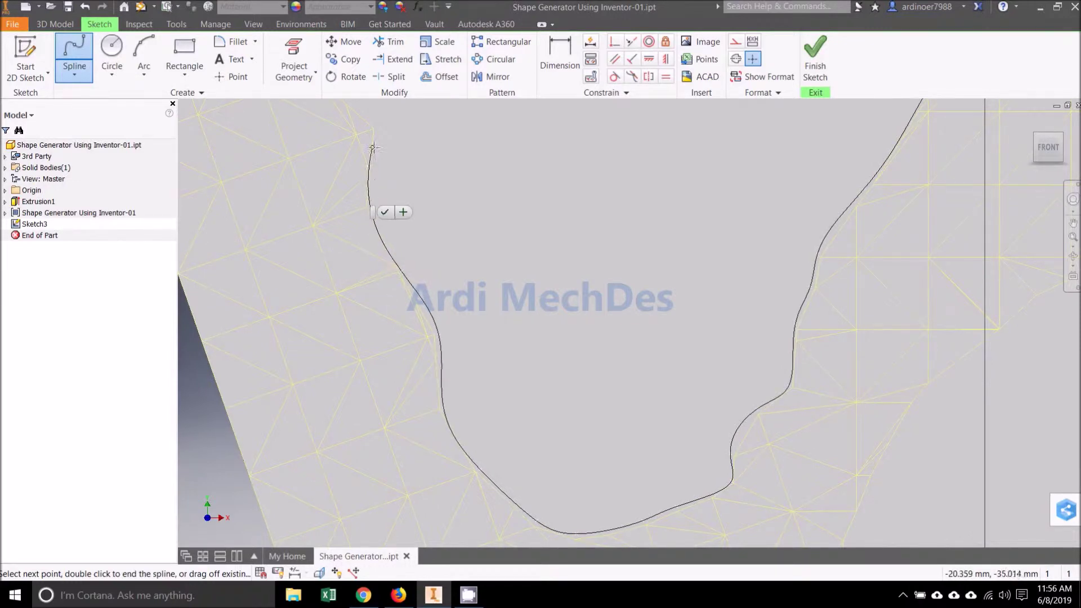
click(377, 123)
middle_drag(377, 123, 468, 338)
scroll(459, 335, up, 1)
click(420, 304)
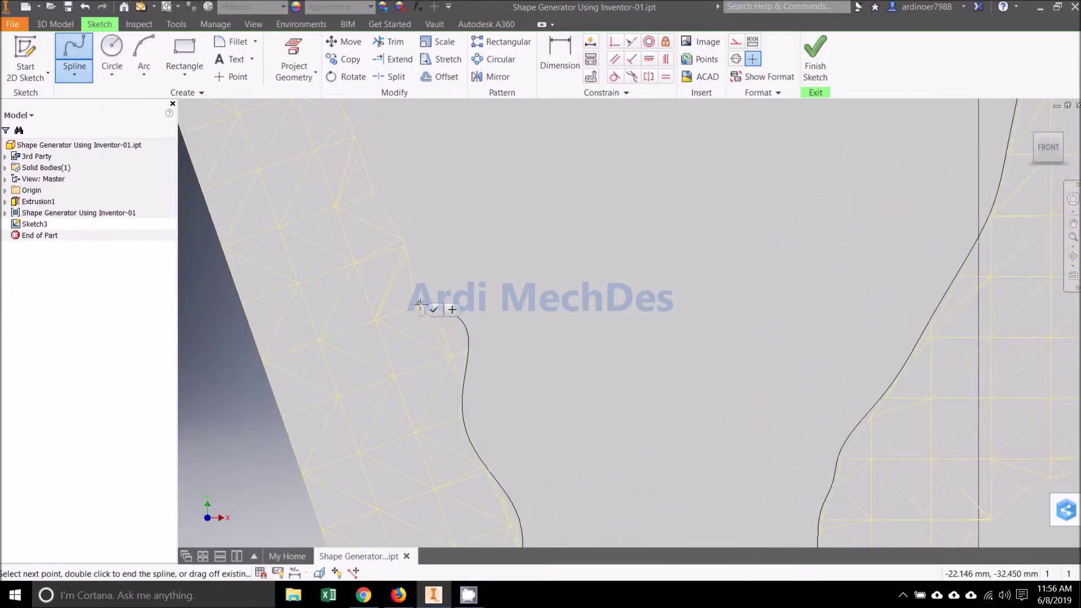
click(407, 247)
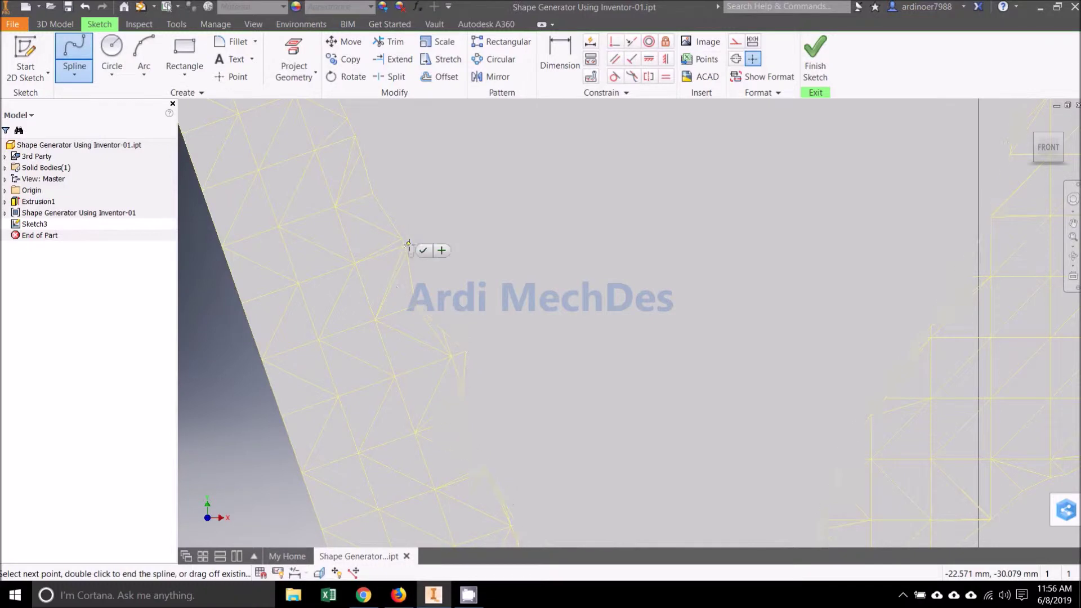
click(378, 194)
Step: Bring the spline back to its start point and close the pocket outline
mouse_move(379, 194)
middle_down()
mouse_move(379, 164)
mouse_move(461, 343)
mouse_move(446, 306)
middle_up()
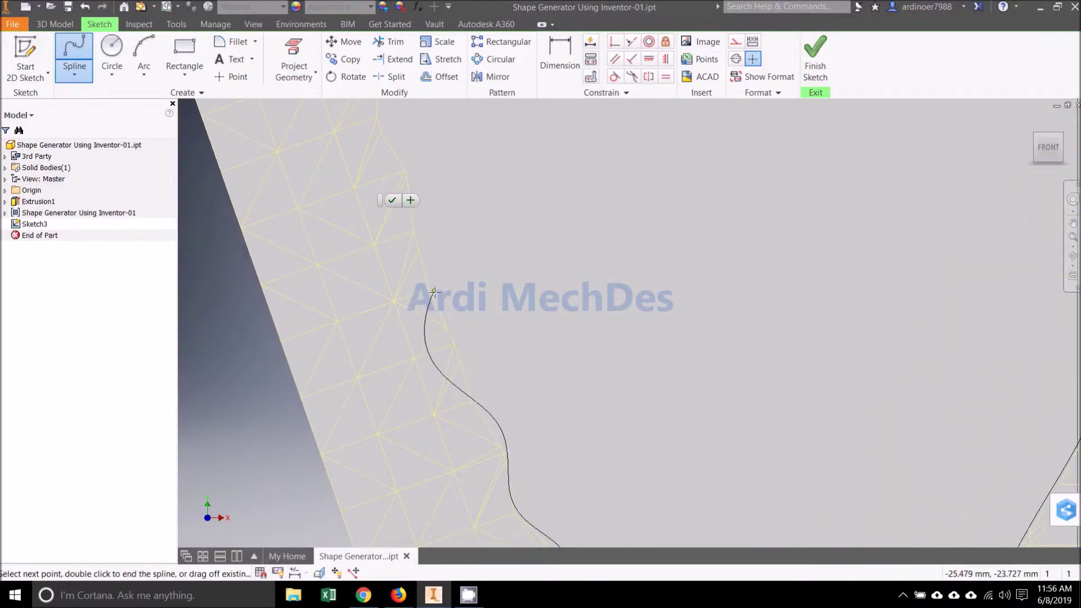
click(433, 290)
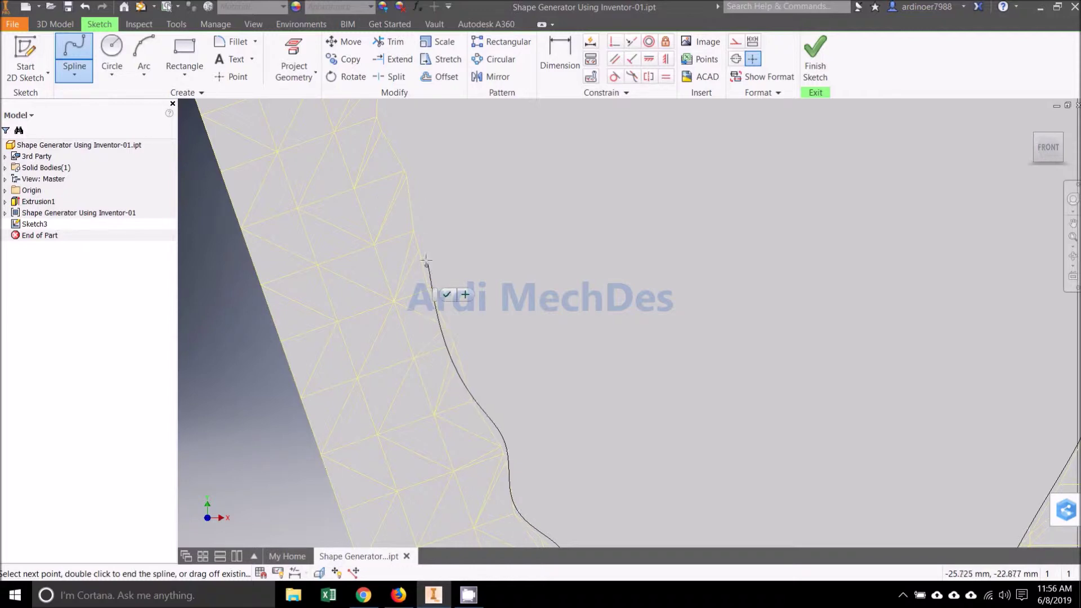
click(417, 230)
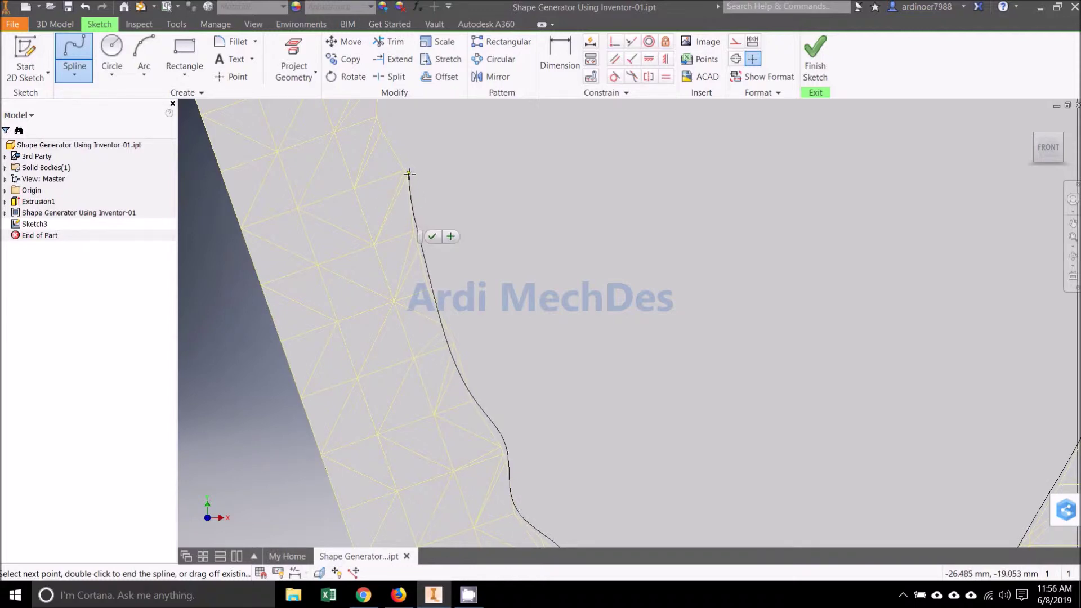
click(409, 173)
middle_drag(409, 173, 451, 390)
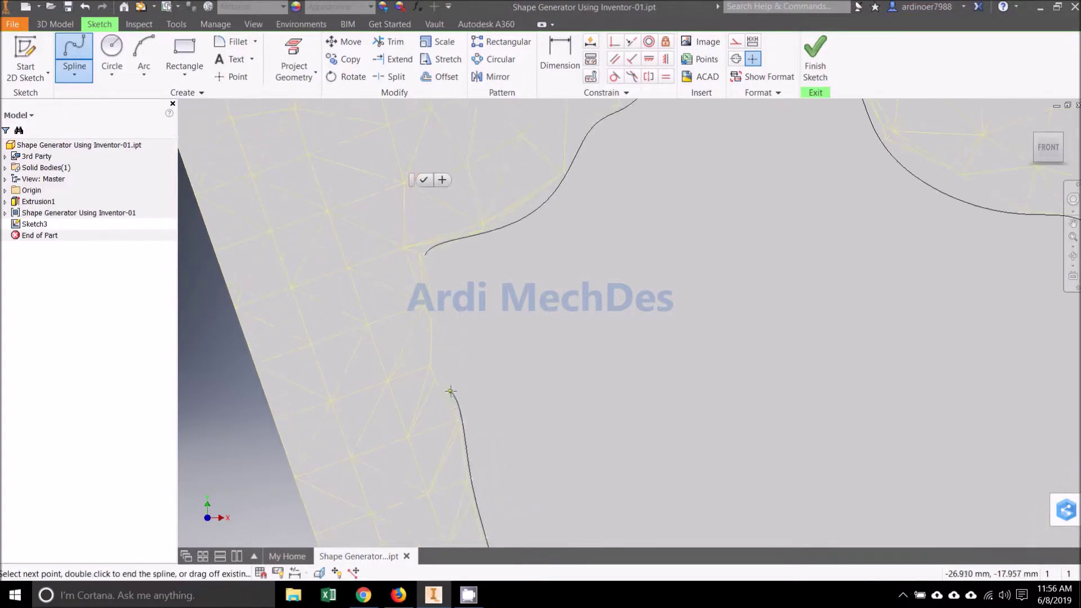
click(433, 365)
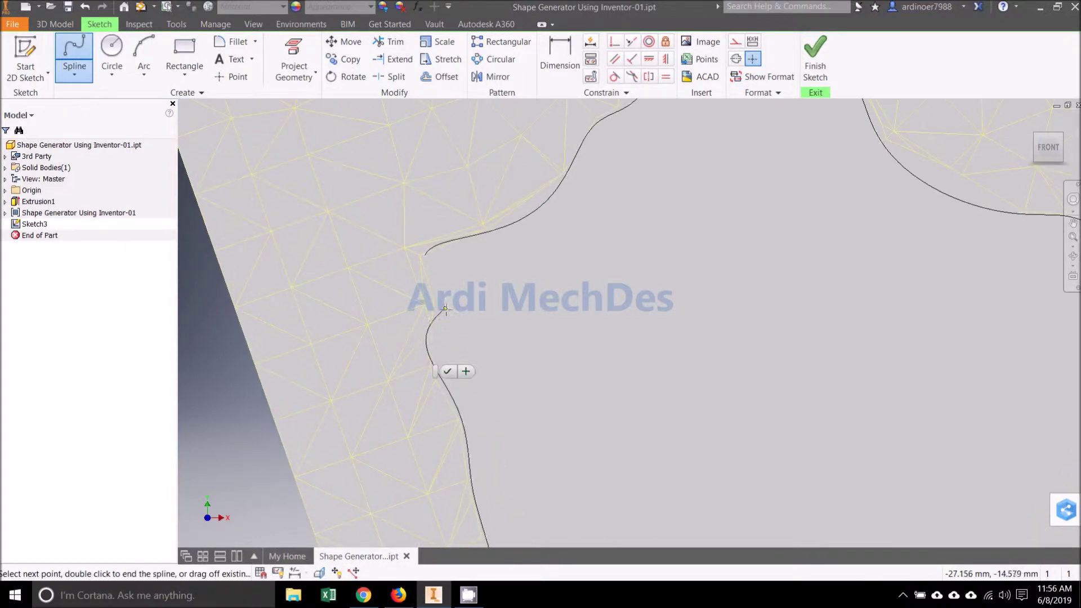
click(433, 304)
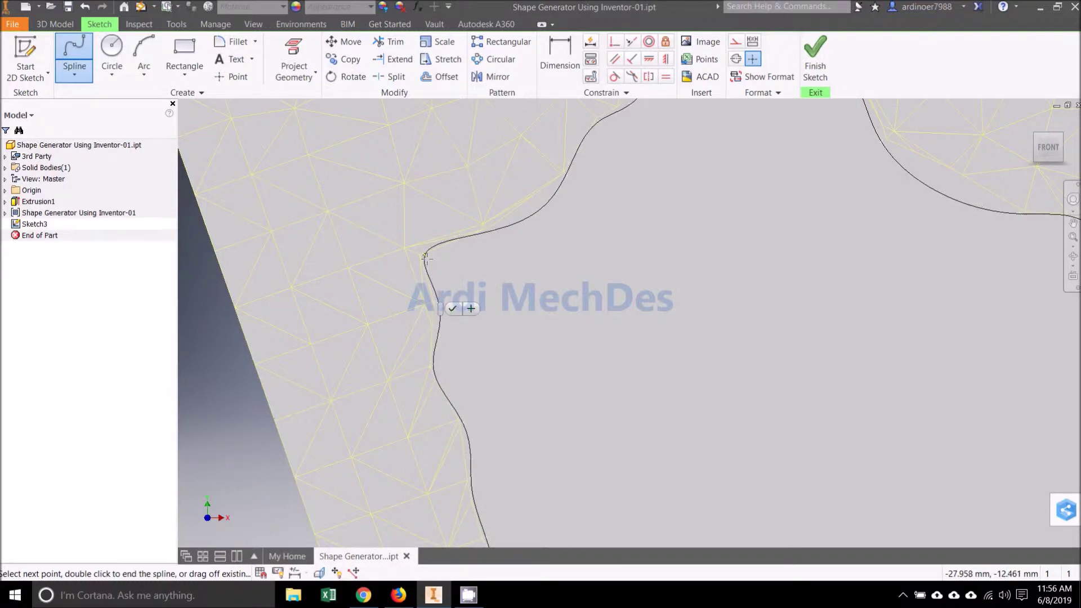
double_click(425, 258)
Step: Start a new spline for the next pocket with its first three points
scroll(550, 338, down, 5)
scroll(591, 273, up, 4)
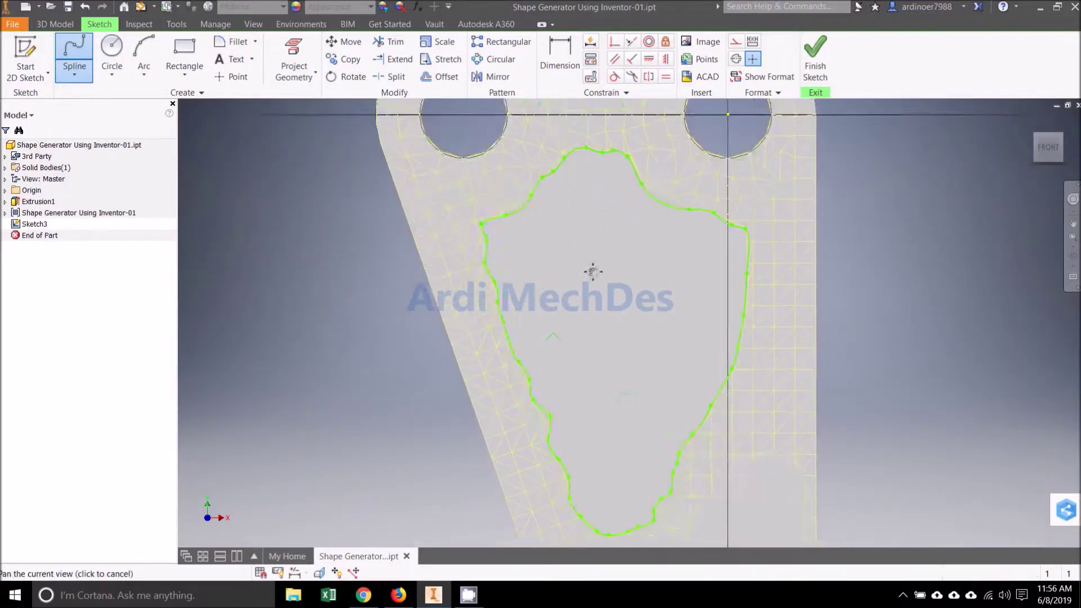
scroll(599, 208, down, 2)
scroll(609, 292, up, 4)
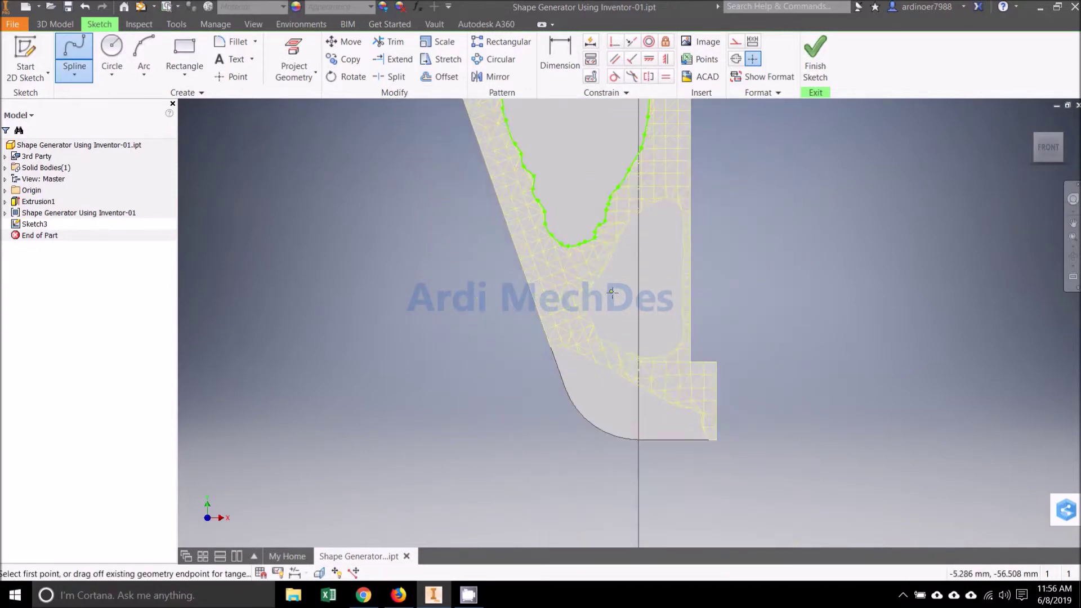
scroll(610, 292, up, 2)
click(453, 359)
click(493, 247)
middle_drag(602, 131, 488, 355)
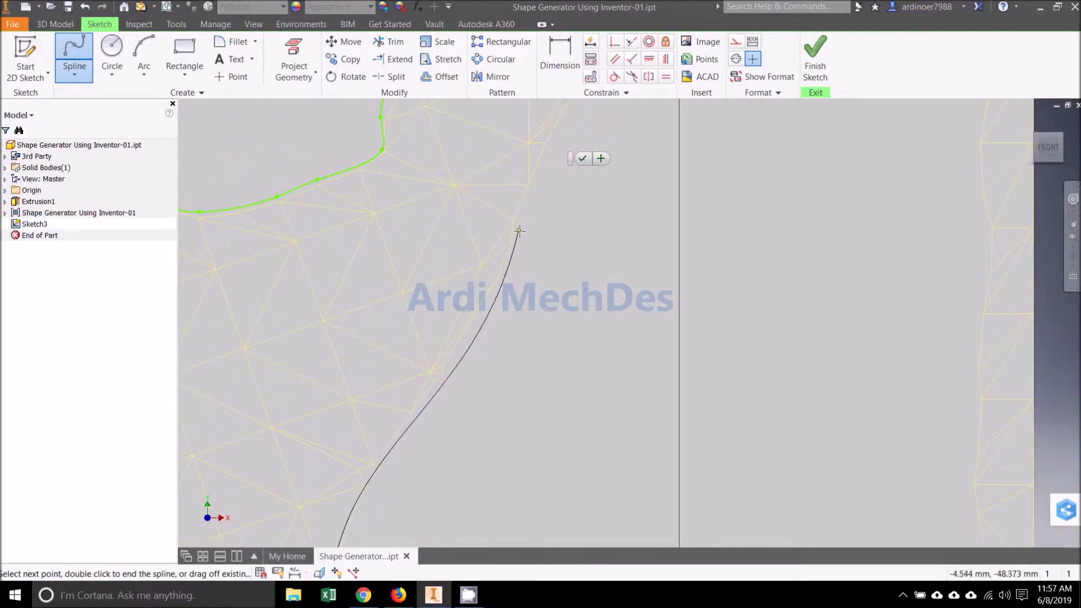
click(525, 220)
Step: Run the spline up to the upper mesh edge, over the peak and down the boundary
middle_drag(535, 219, 417, 428)
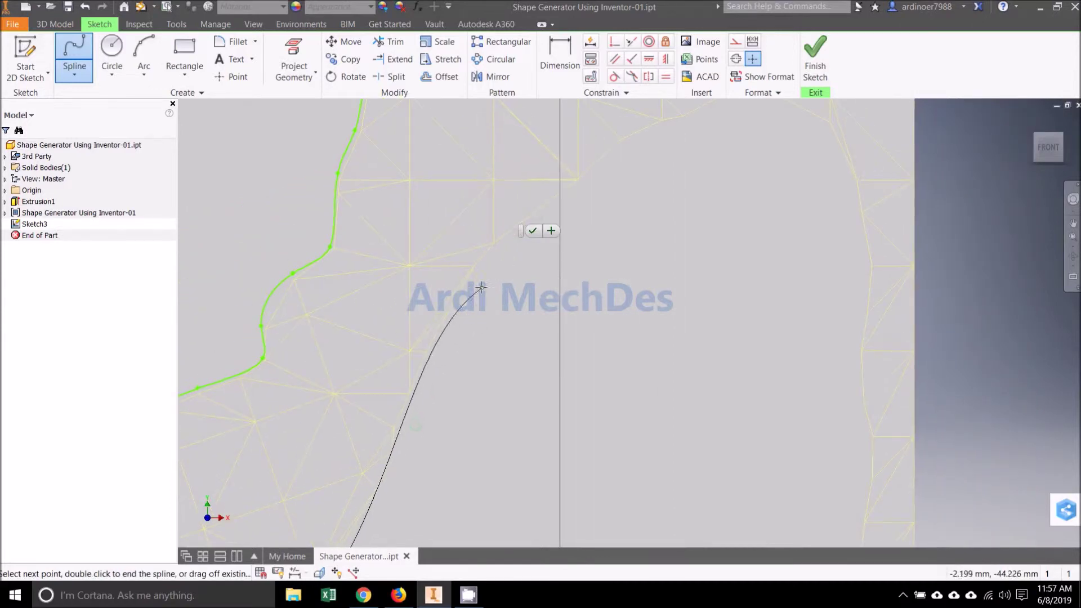
click(479, 263)
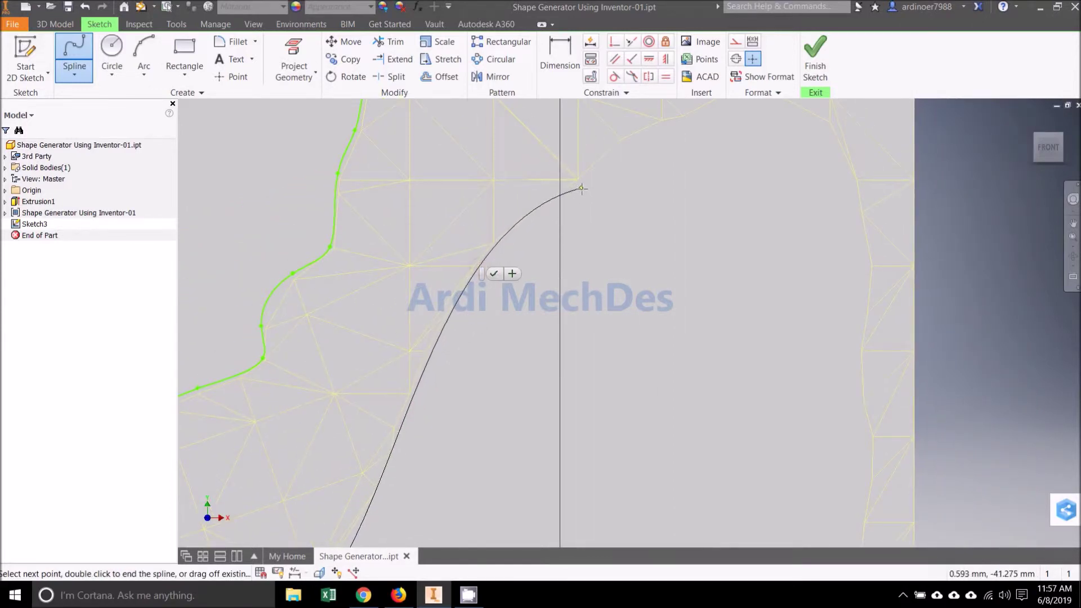
click(579, 179)
click(622, 145)
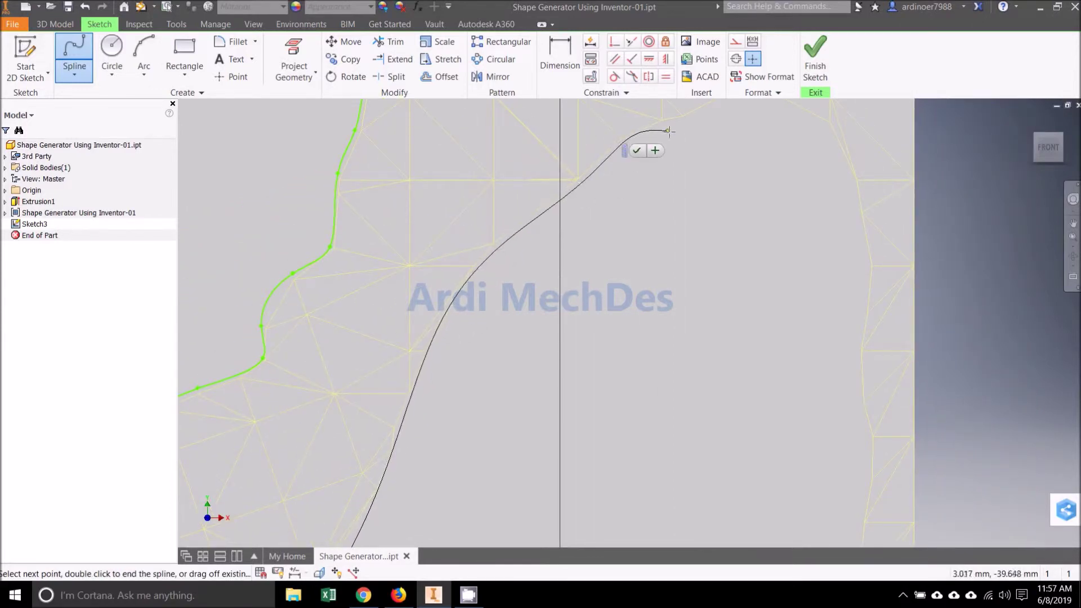
click(677, 114)
middle_drag(714, 159, 527, 256)
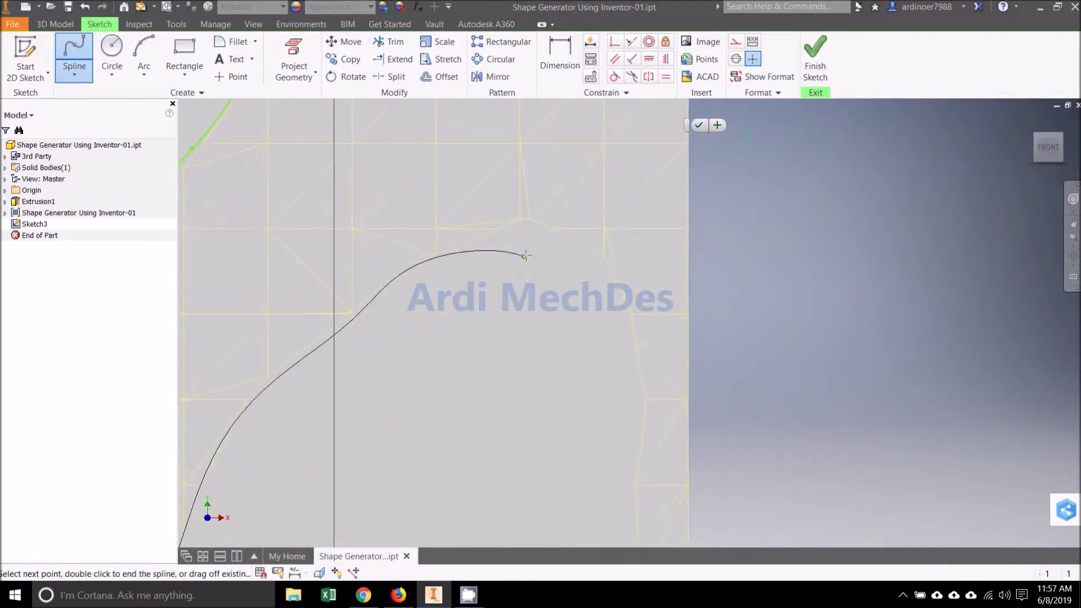
click(524, 218)
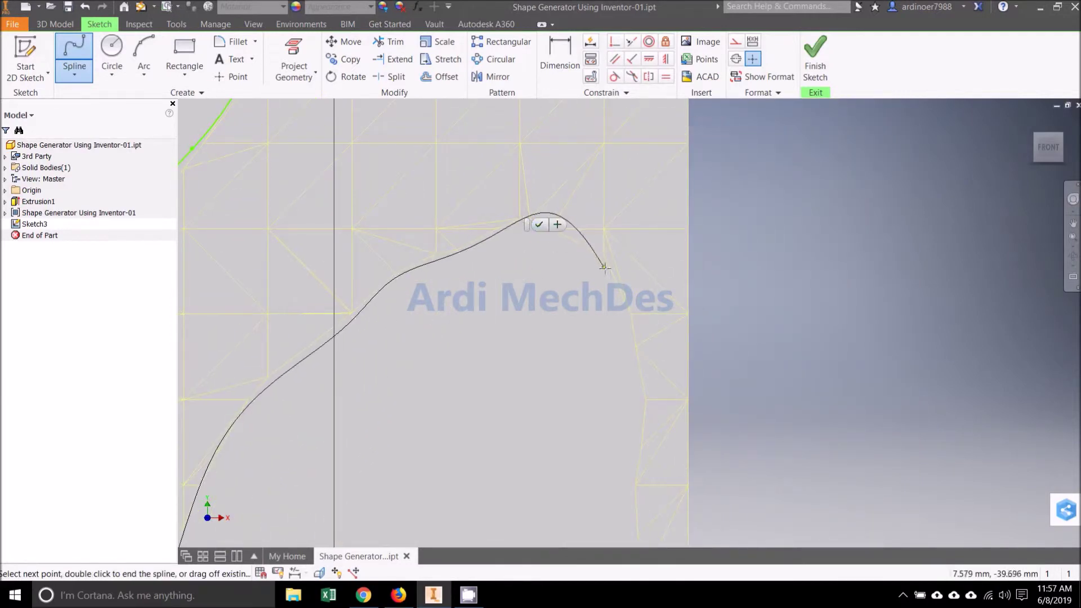
click(599, 258)
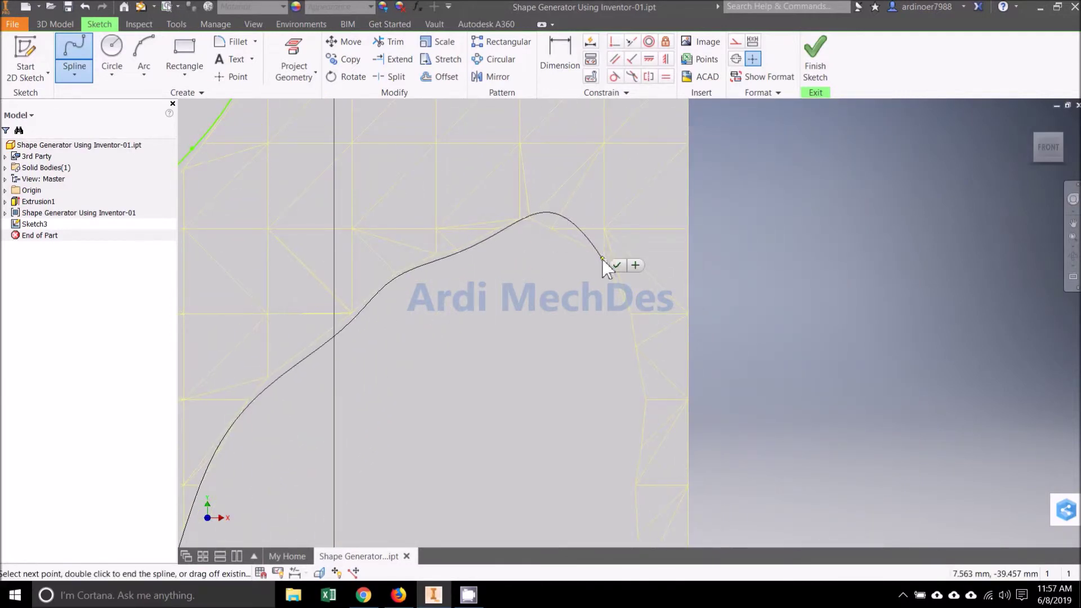
click(627, 318)
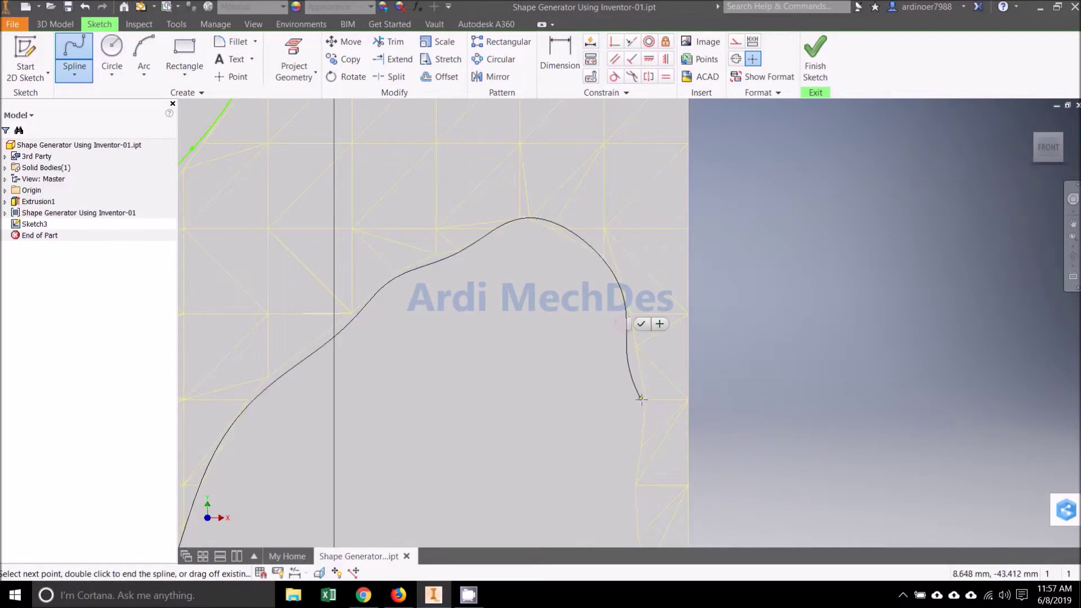
click(642, 399)
click(634, 483)
Step: Continue the spline down the right edge and curve it toward the lower corner
middle_drag(634, 483, 560, 219)
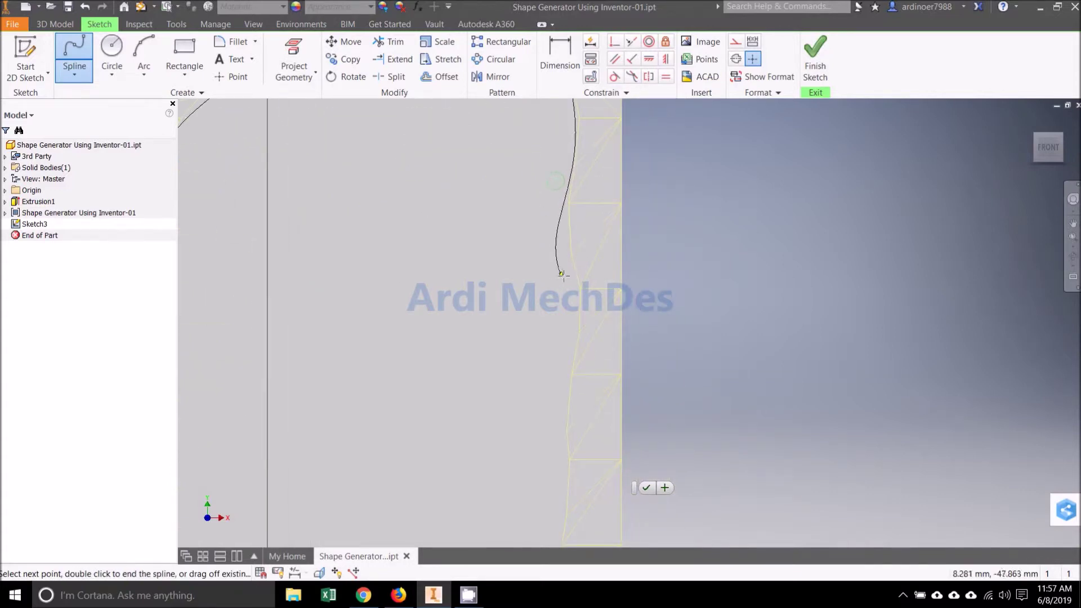
click(577, 290)
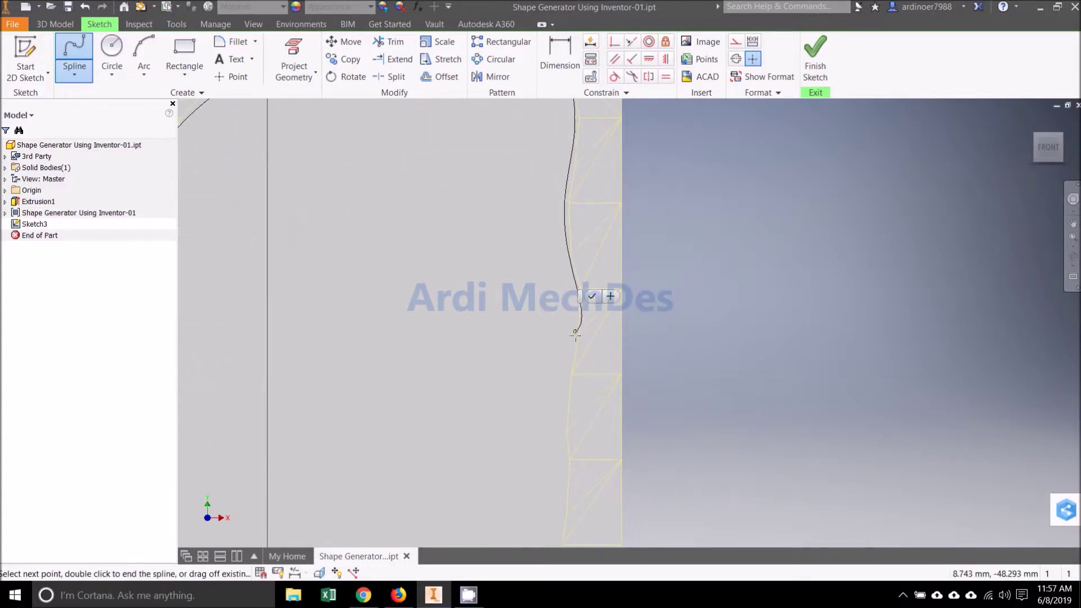
click(567, 375)
click(563, 434)
middle_drag(545, 434, 511, 198)
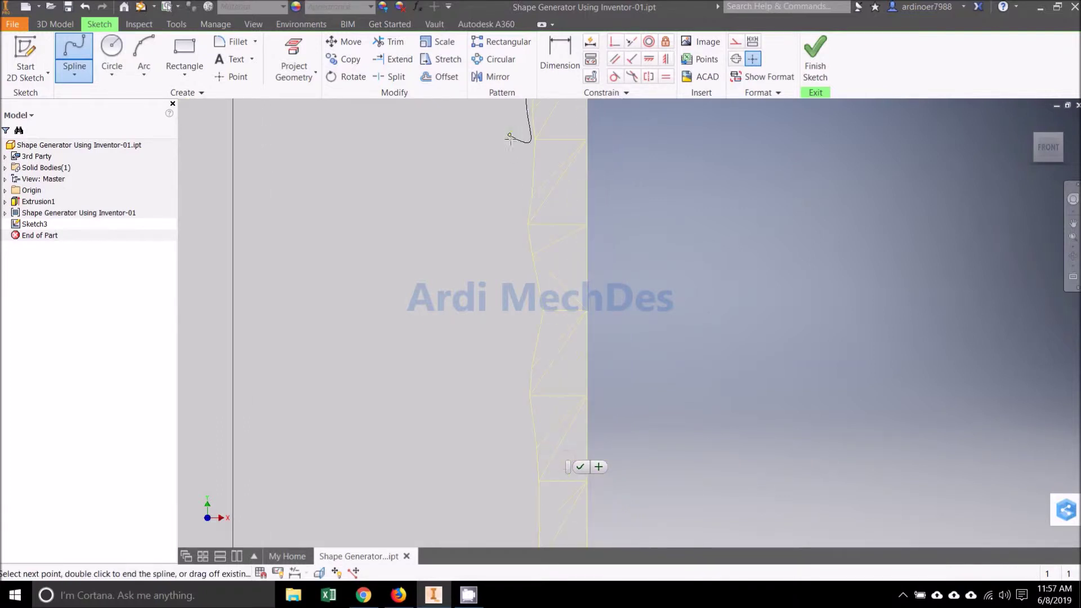
click(523, 224)
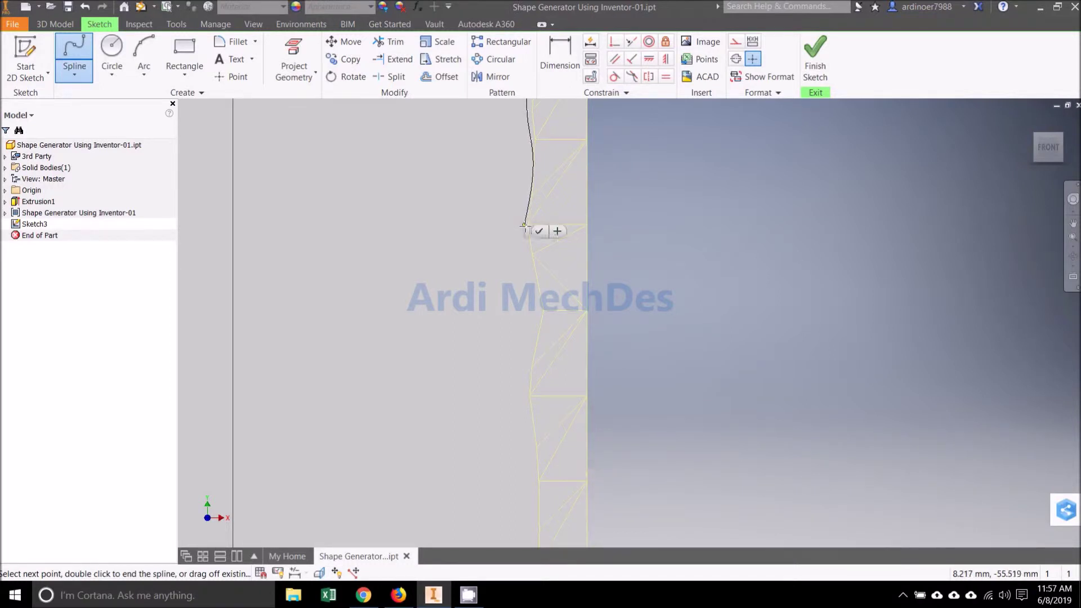
click(542, 315)
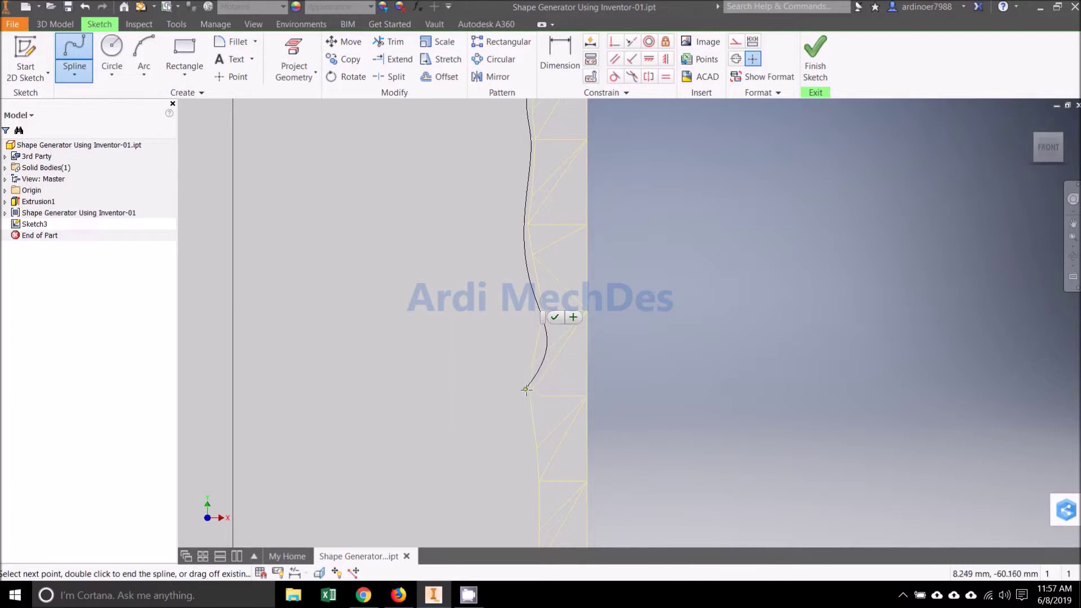
click(526, 461)
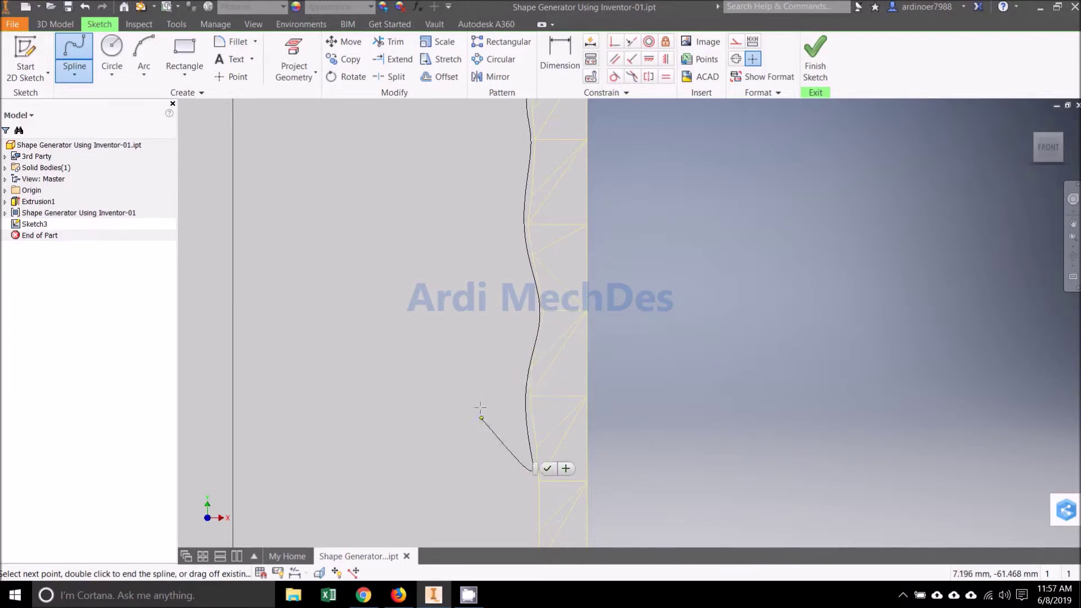
click(478, 228)
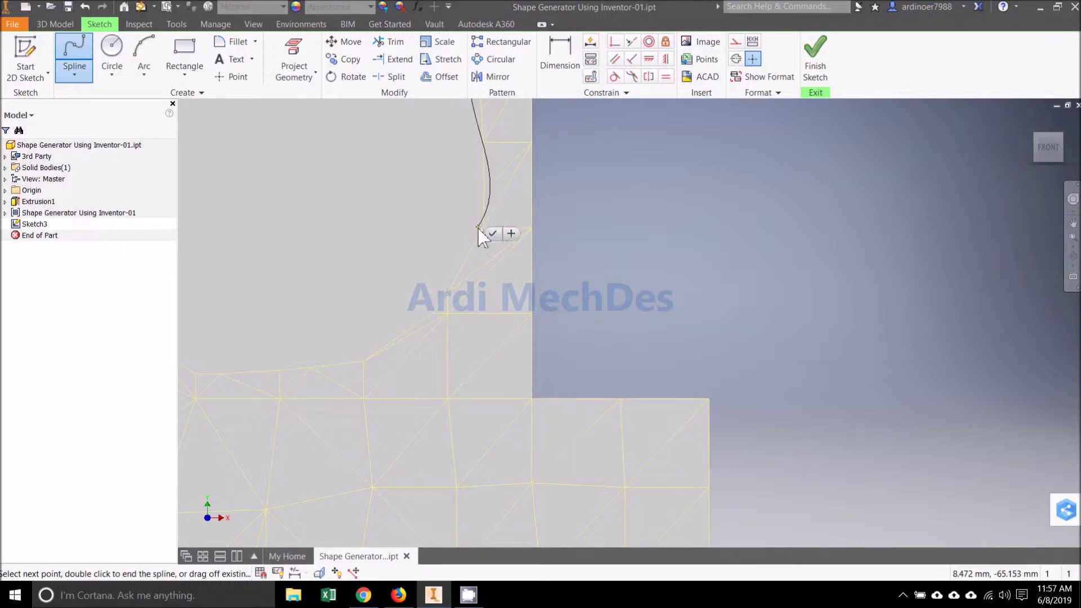
click(445, 290)
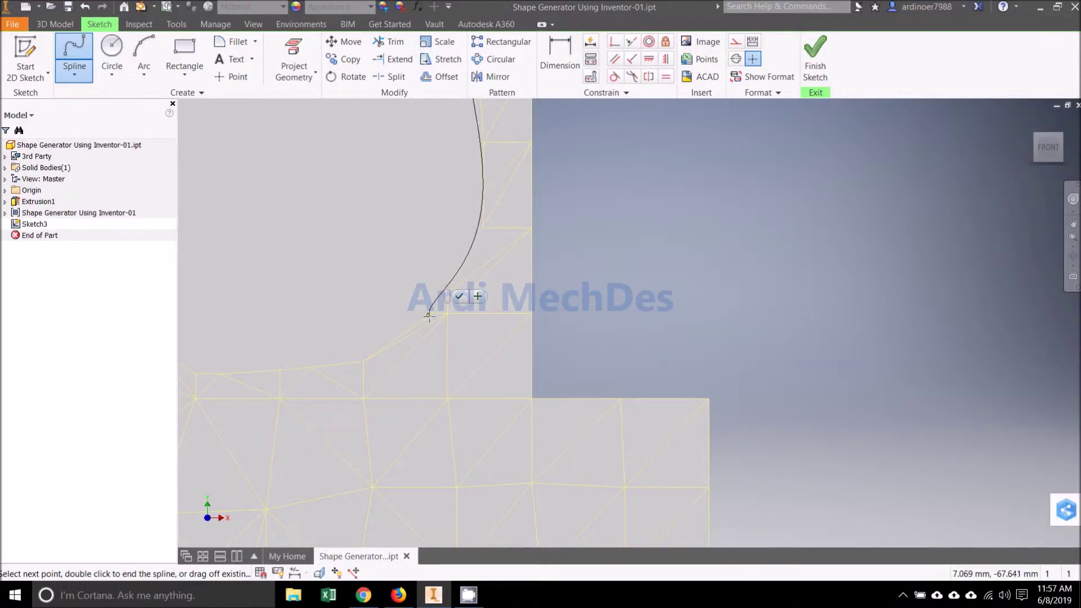
click(431, 308)
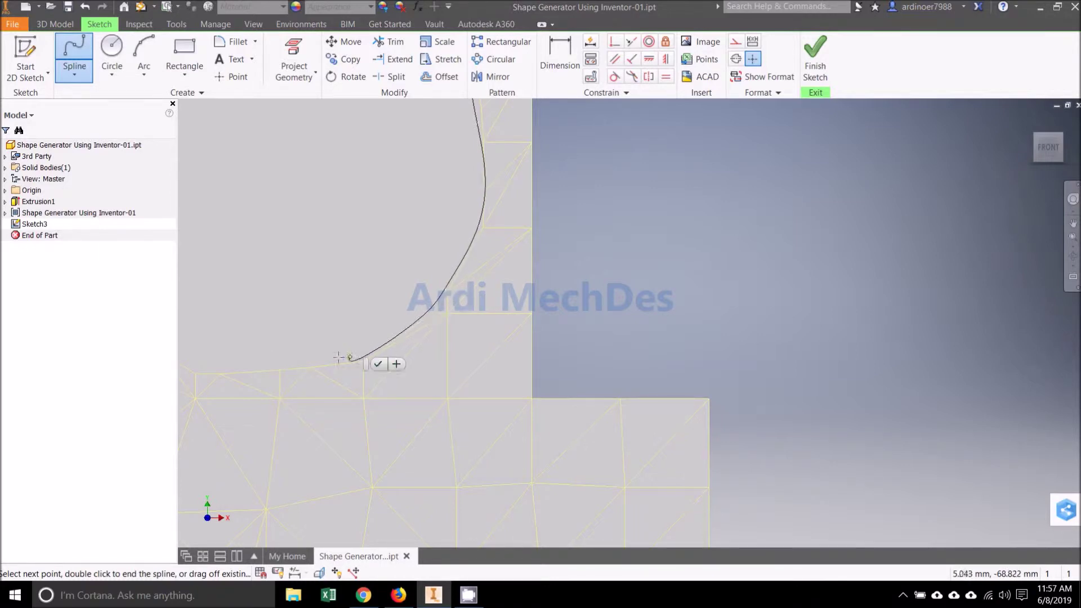
Step: Extend the spline left along the lower contour and bring it up near the closing end
key(Escape)
click(280, 365)
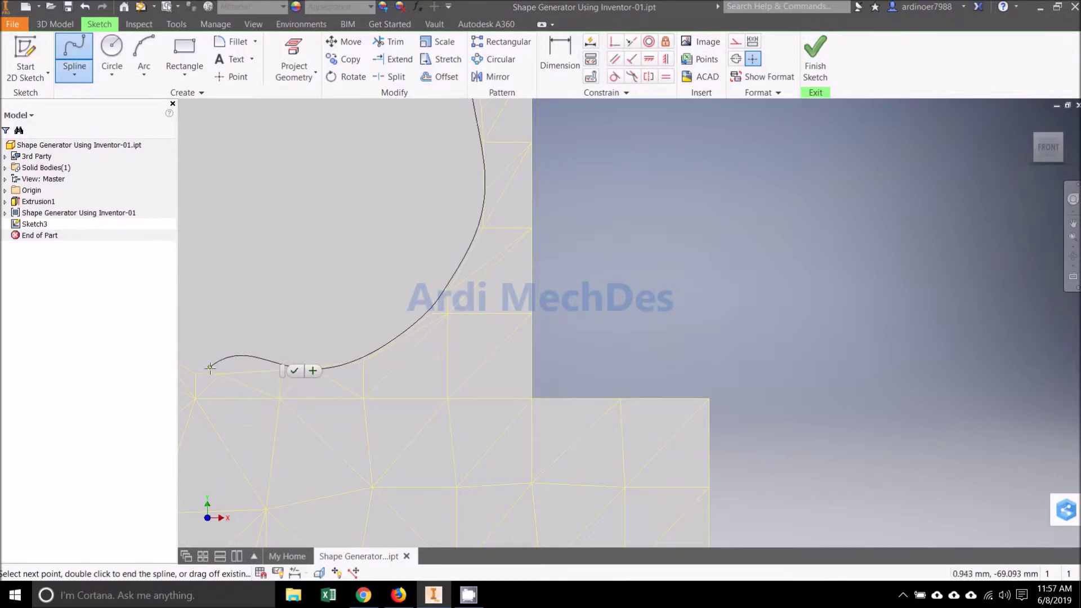
middle_drag(251, 297, 597, 268)
click(497, 314)
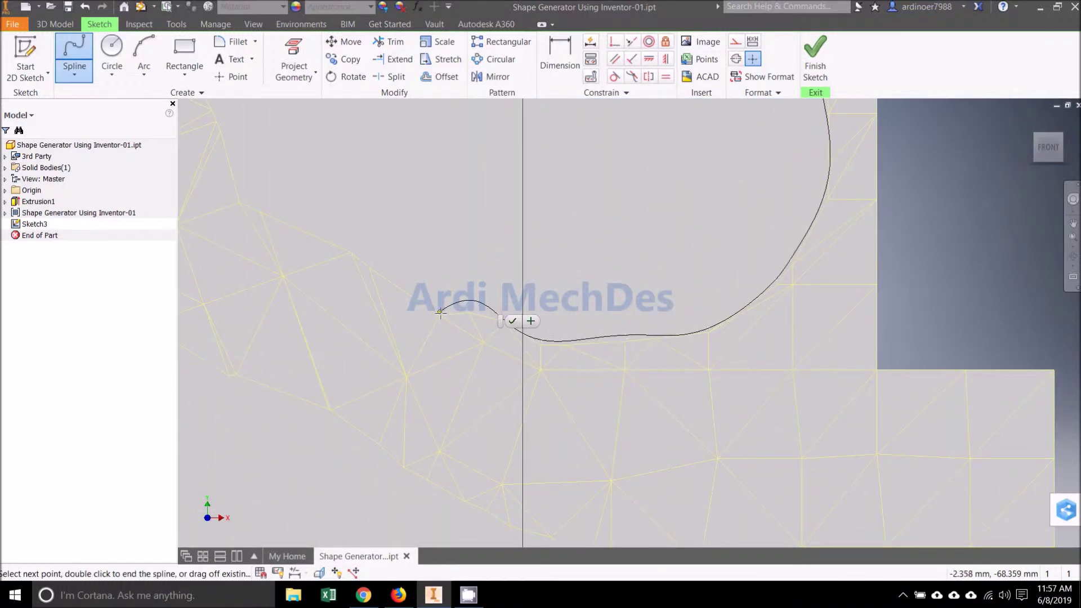
click(374, 263)
click(333, 240)
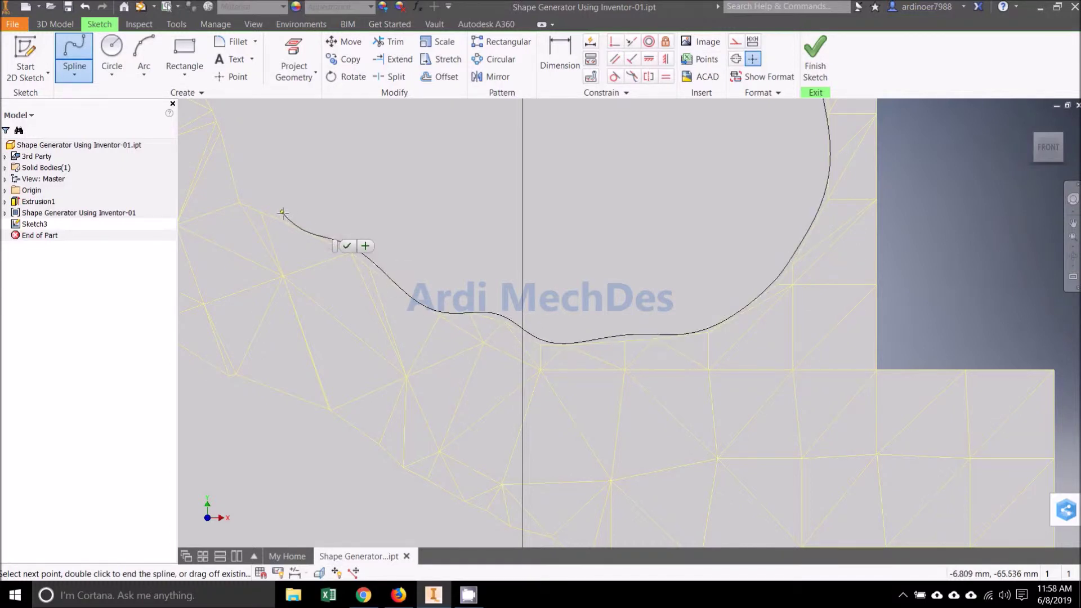
click(244, 198)
scroll(478, 330, down, 3)
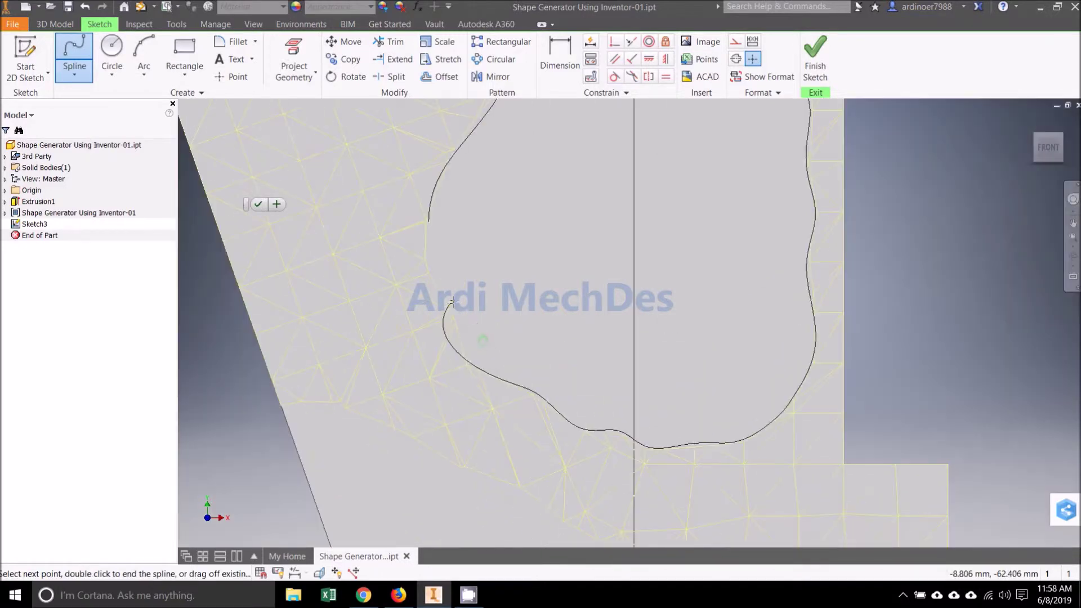
scroll(468, 313, down, 1)
scroll(445, 319, up, 4)
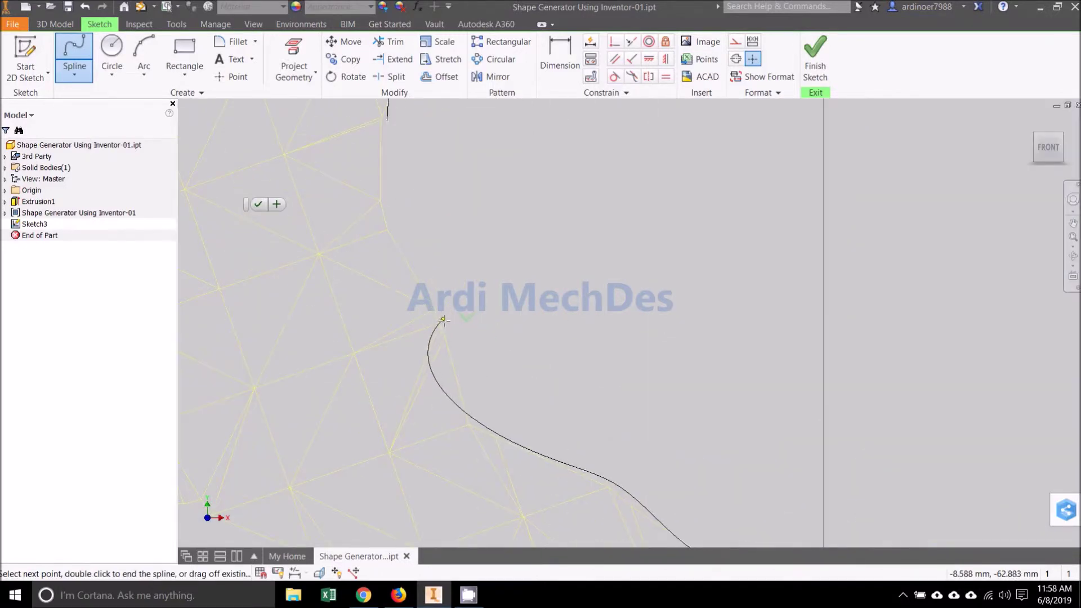
click(443, 320)
click(393, 233)
Step: End the previous spline, then begin a new one along the upper inner mesh contour, heading down-right
double_click(388, 122)
scroll(502, 272, down, 3)
middle_drag(586, 403, 554, 160)
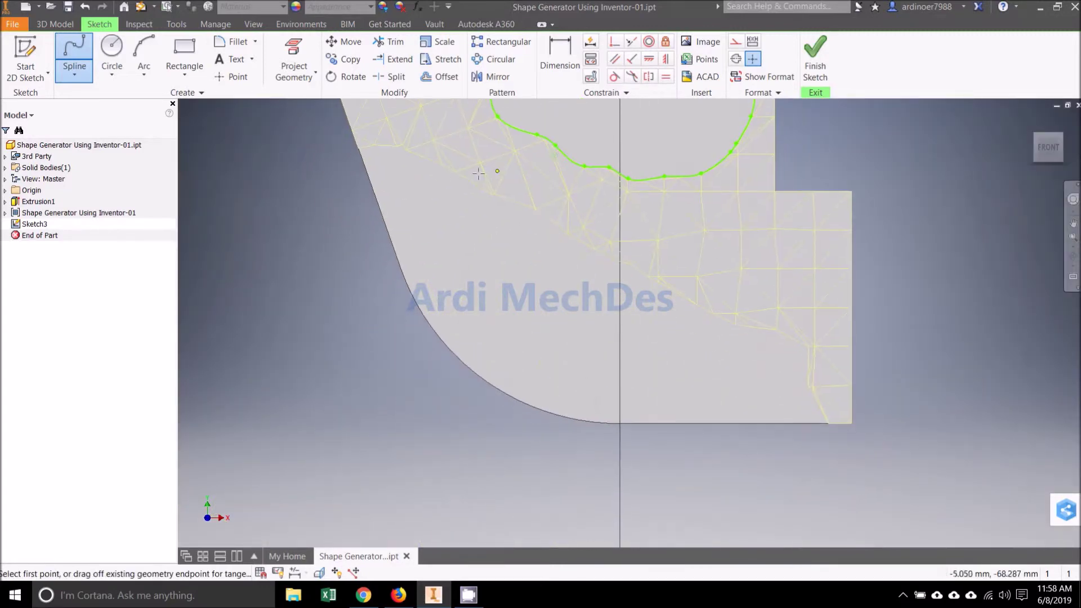
scroll(388, 151, up, 2)
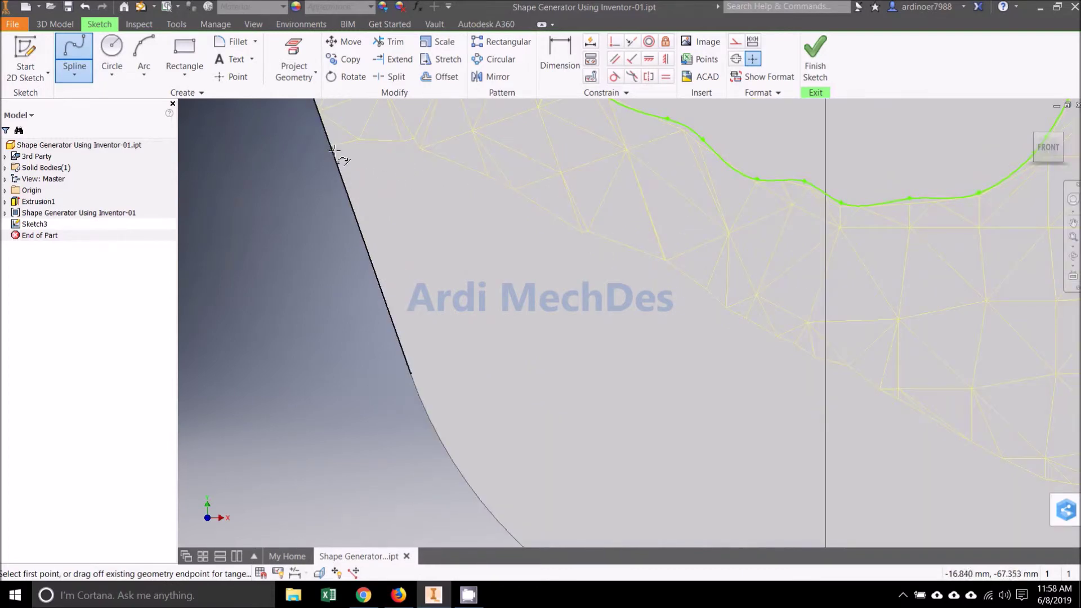
click(333, 149)
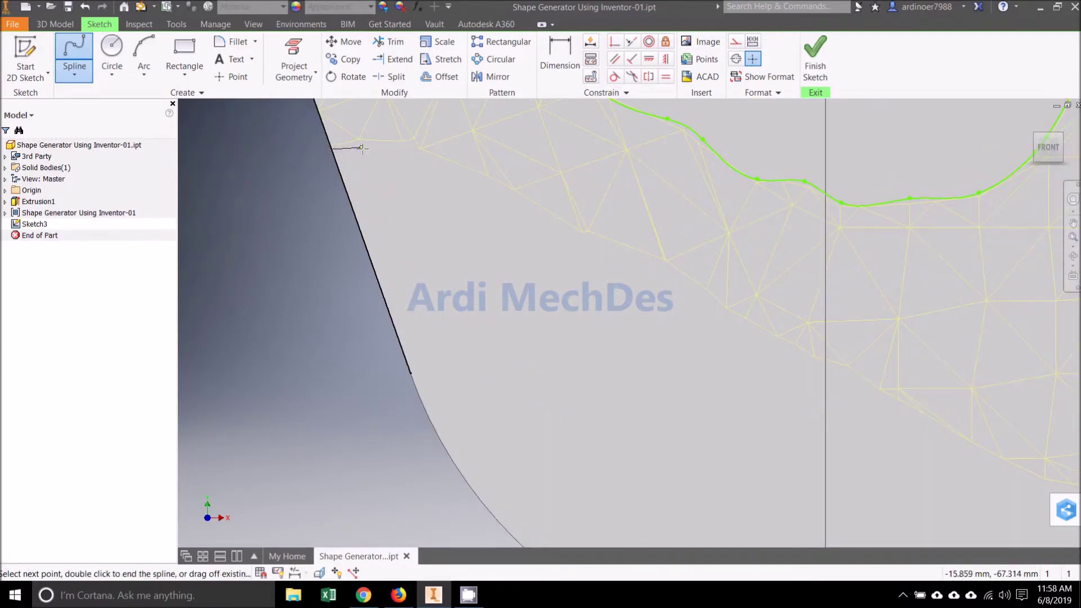
click(361, 142)
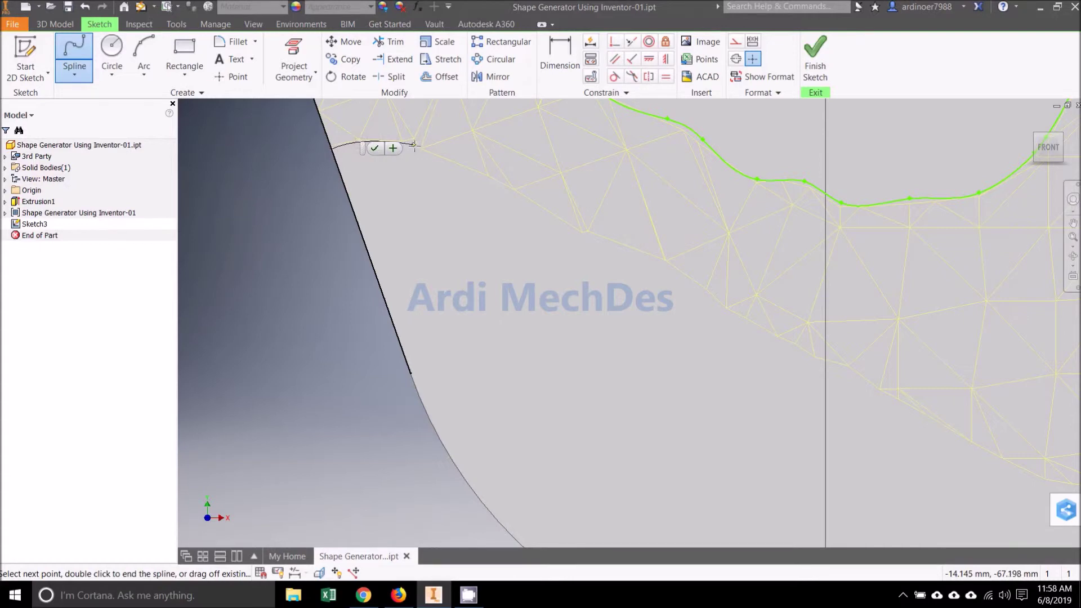
click(414, 150)
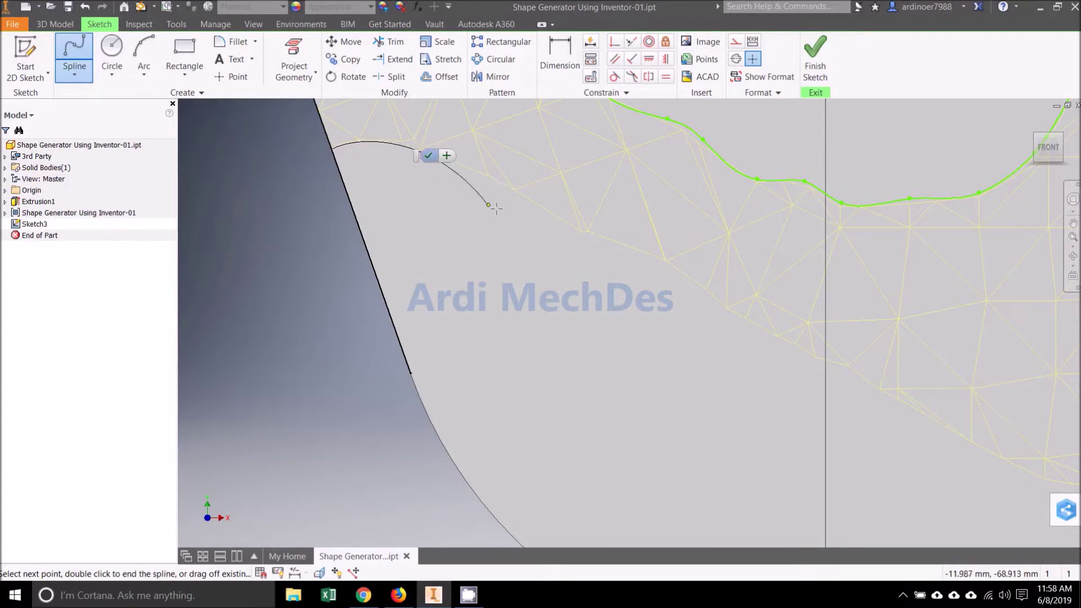
click(514, 193)
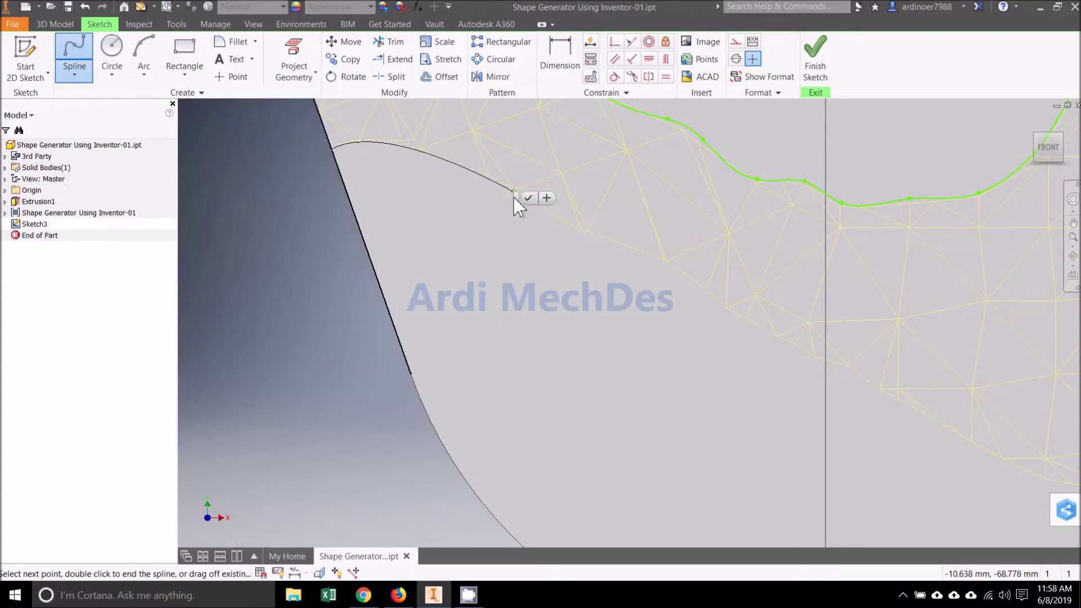
click(578, 234)
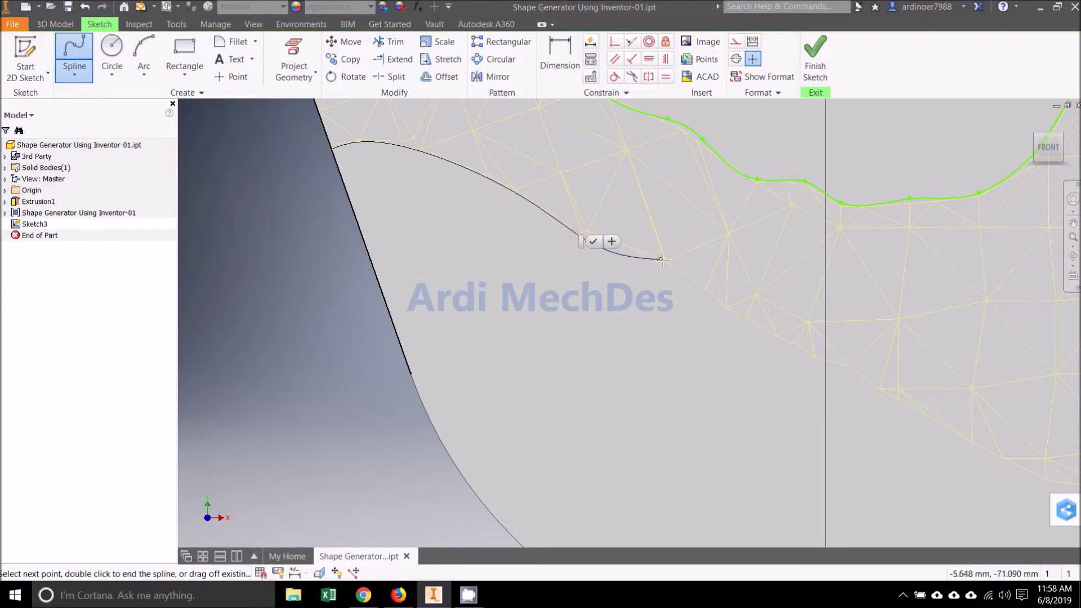
click(663, 263)
click(725, 309)
click(794, 347)
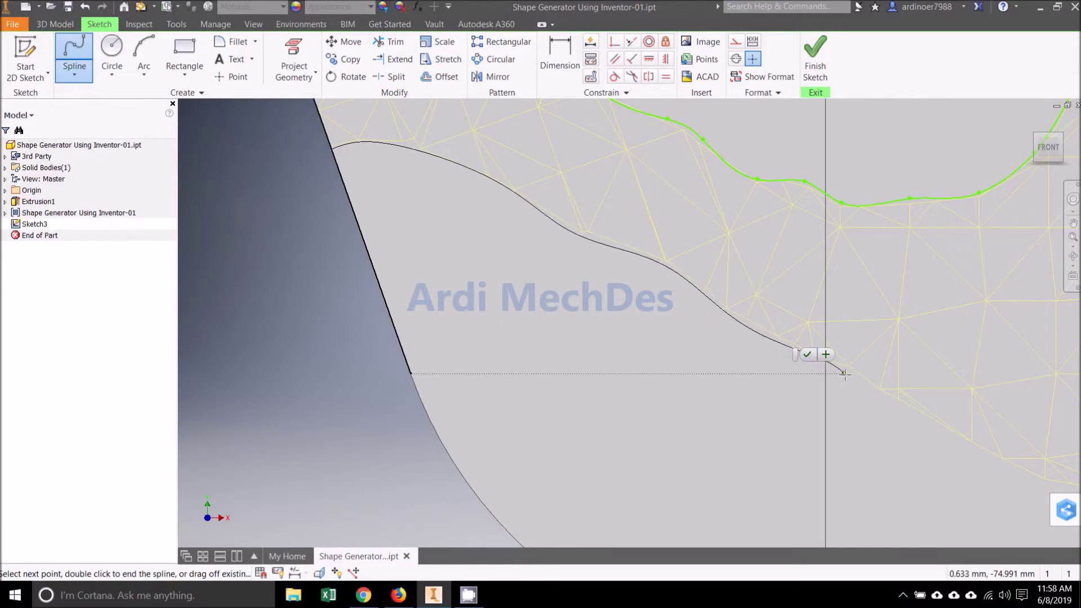
click(847, 369)
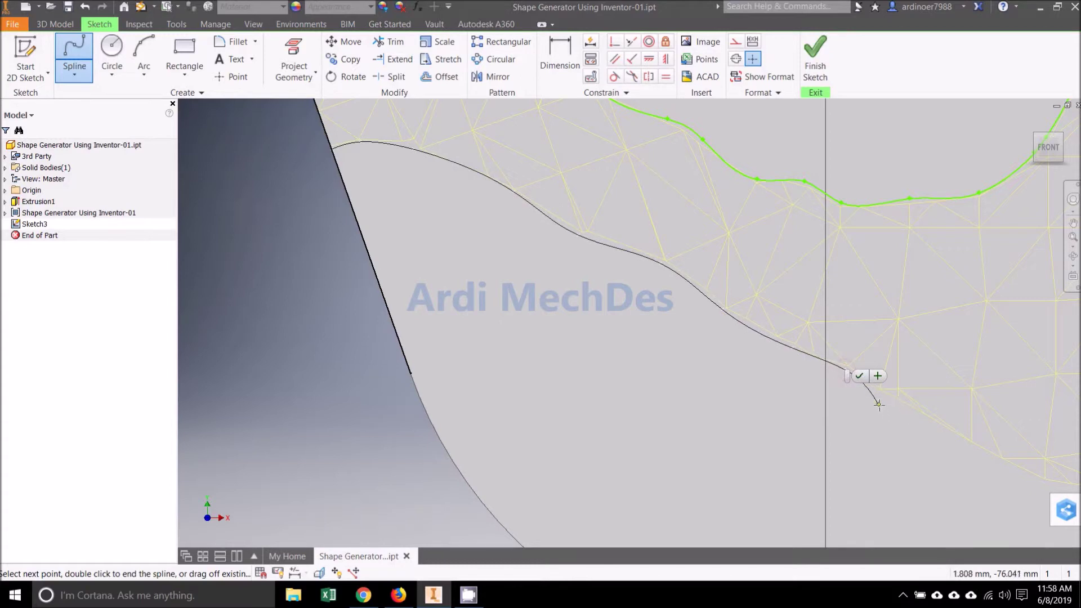
Step: Continue the spline along the mesh boundary and down the bracket's right side
scroll(625, 265, up, 3)
scroll(471, 188, down, 3)
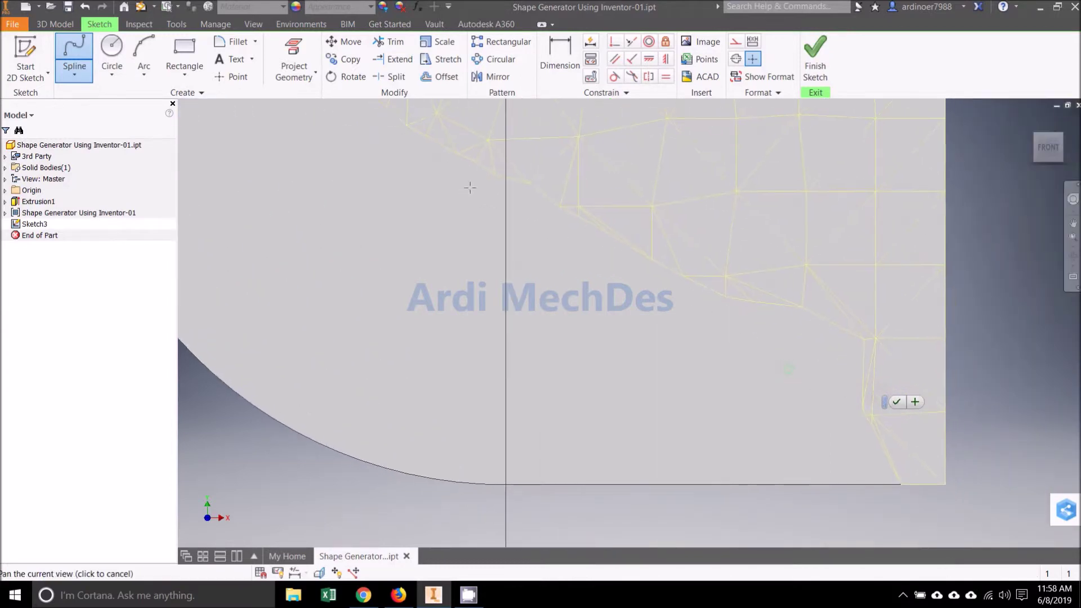
click(651, 262)
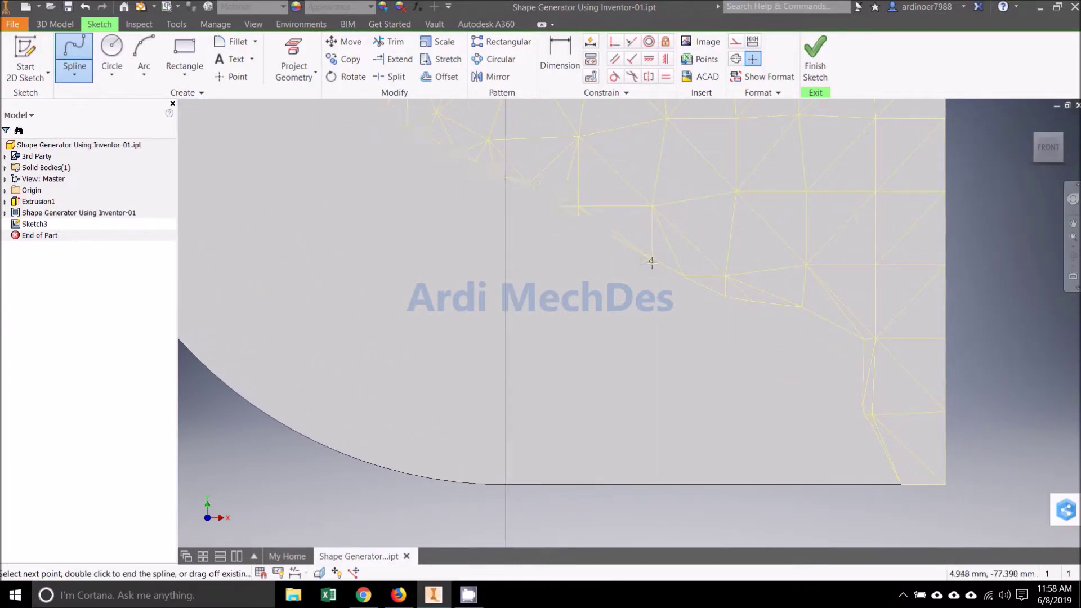
click(726, 303)
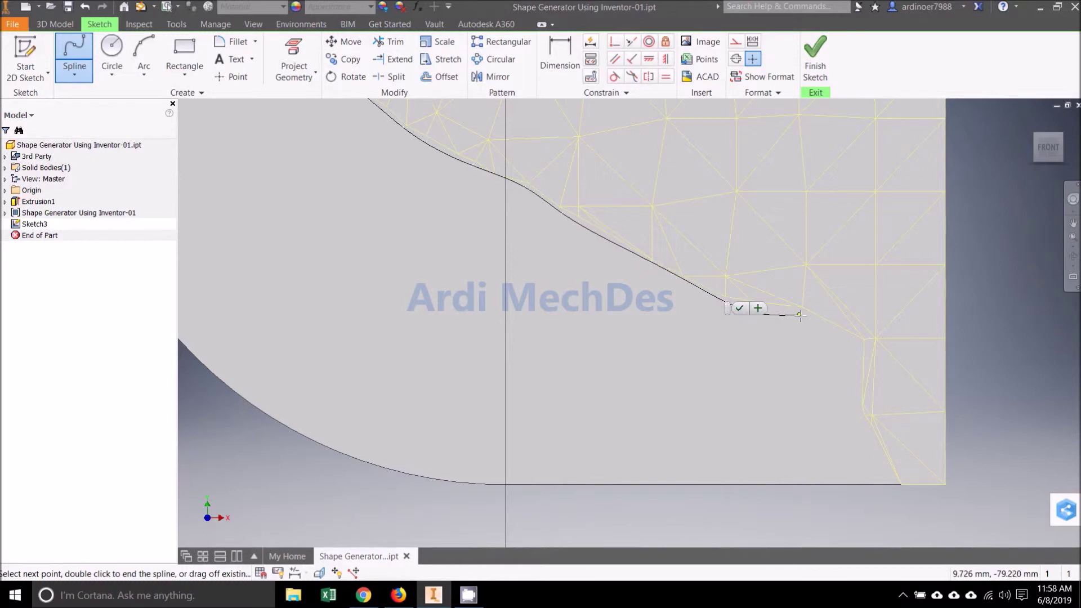
click(800, 310)
click(860, 341)
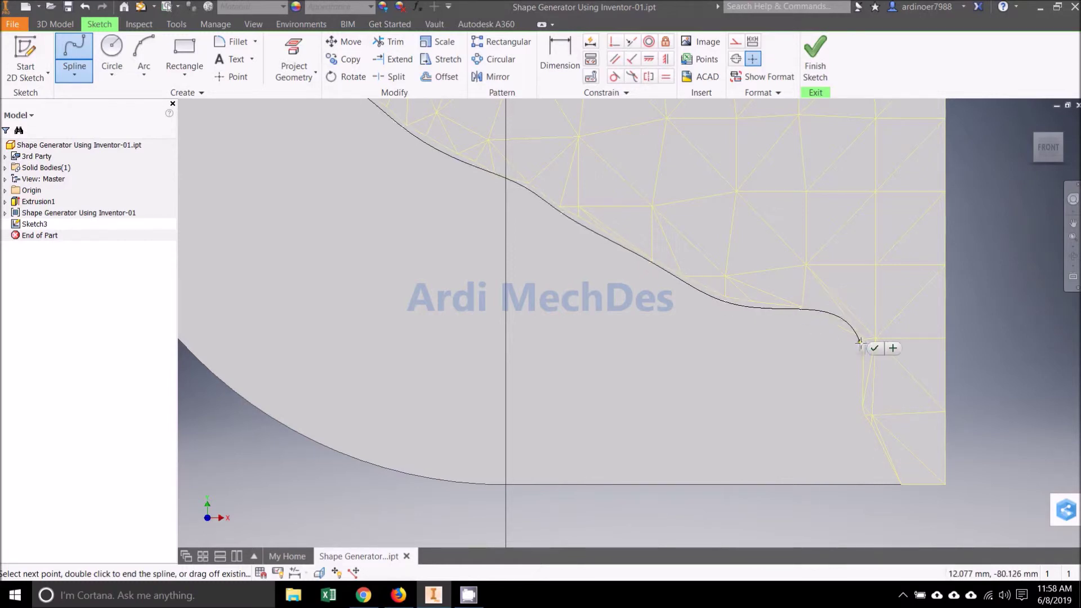
click(858, 407)
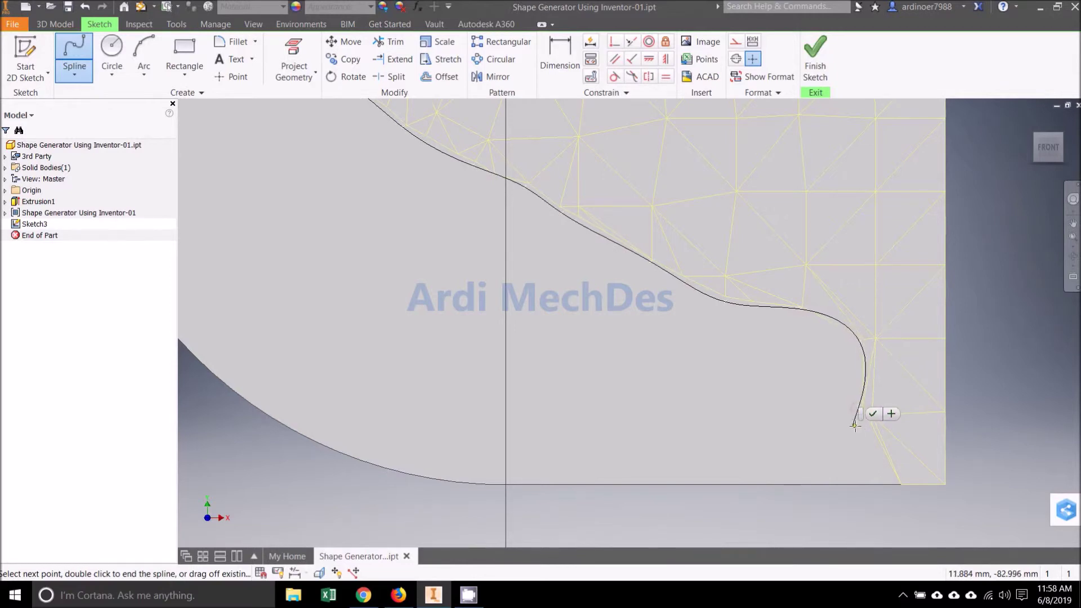
click(869, 424)
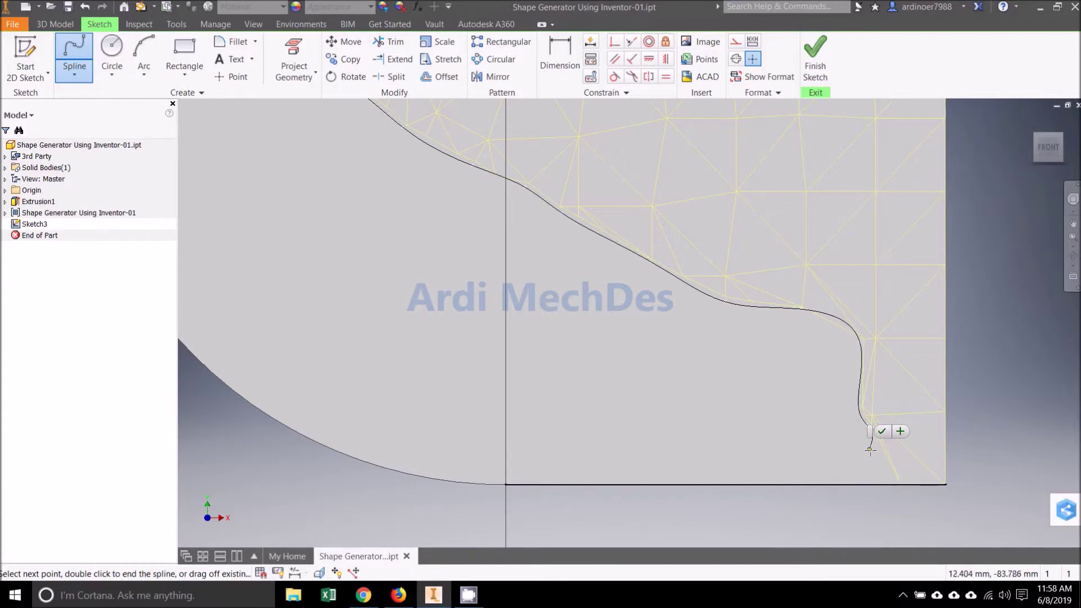
Step: Run the spline left along the bottom edge and back up the curved left side
click(897, 485)
click(870, 512)
click(664, 524)
click(468, 527)
click(318, 486)
scroll(575, 500, up, 5)
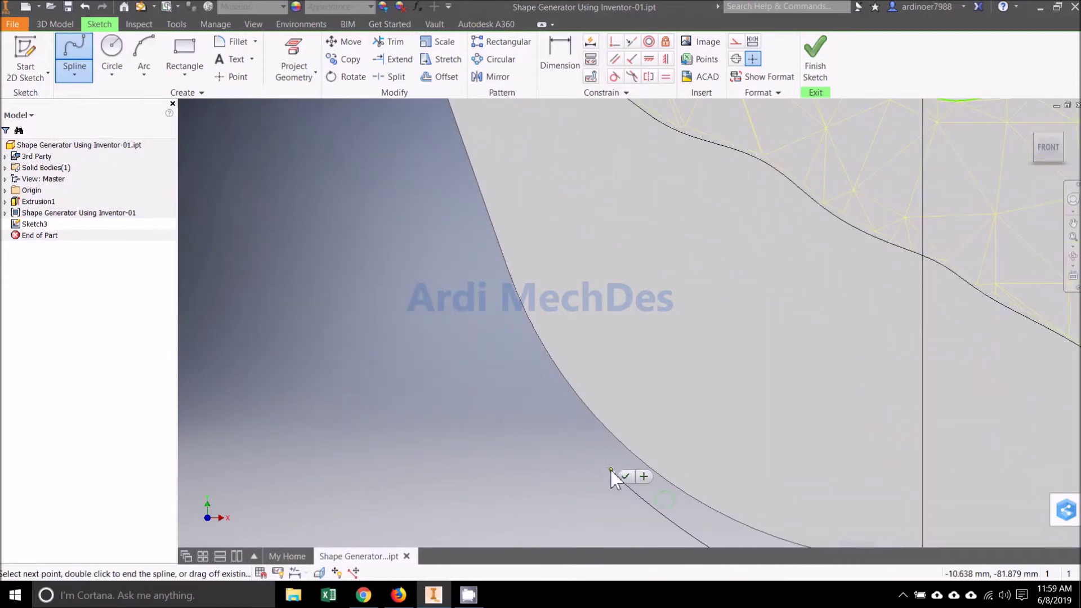
mouse_move(613, 479)
middle_down()
mouse_move(499, 345)
mouse_move(451, 223)
middle_up()
click(444, 364)
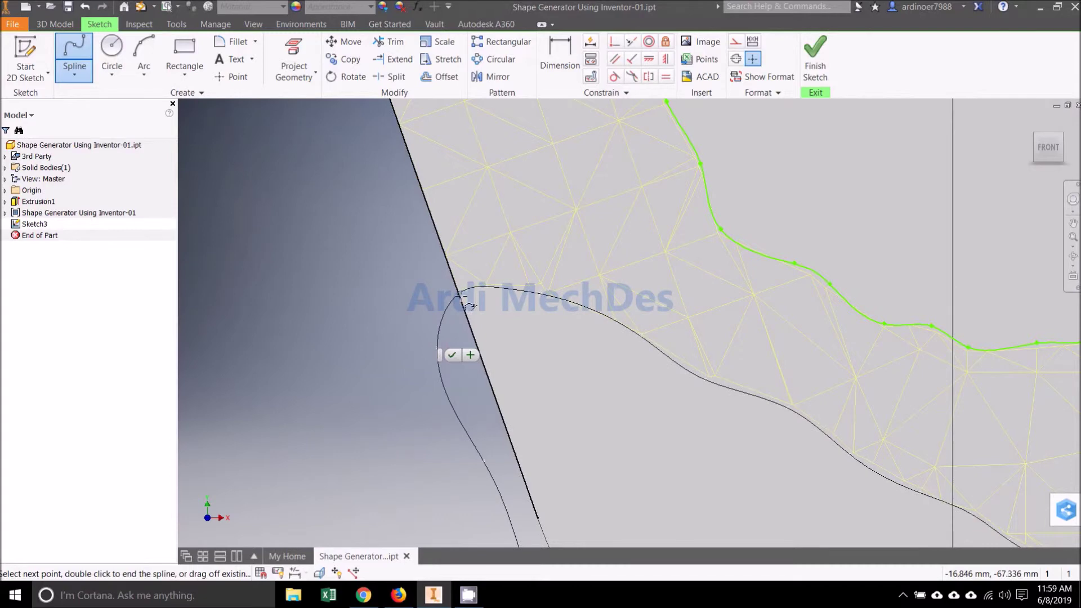
Step: Close the lower-region spline and end the spline command
double_click(461, 294)
right_click(383, 302)
click(417, 302)
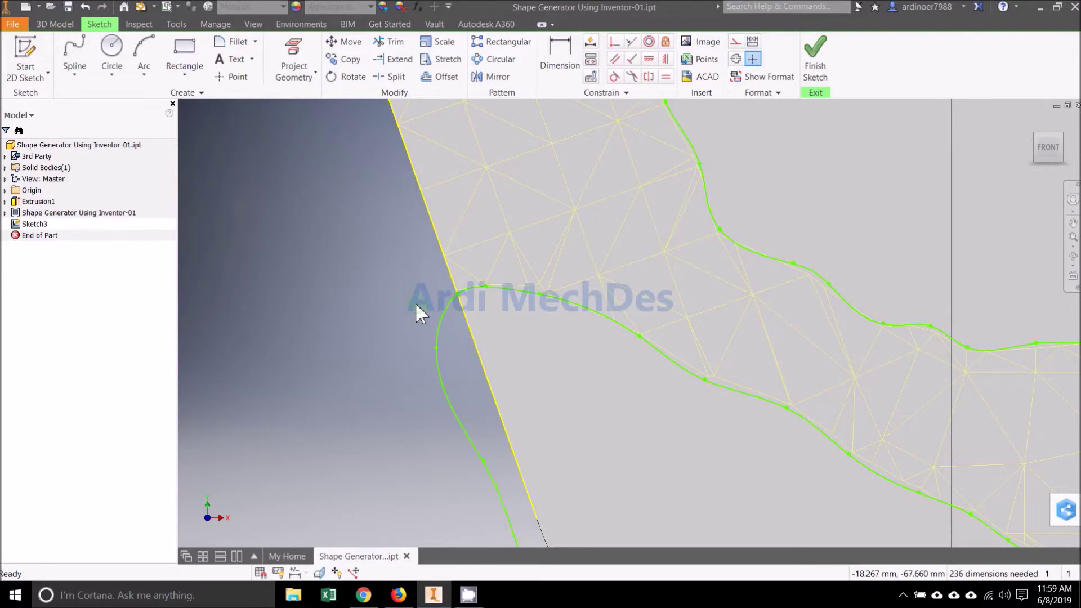
Step: Return to the Home view, finish Sketch3 and go back to 3D modelling
scroll(416, 305, up, 2)
scroll(417, 305, down, 3)
scroll(417, 304, down, 5)
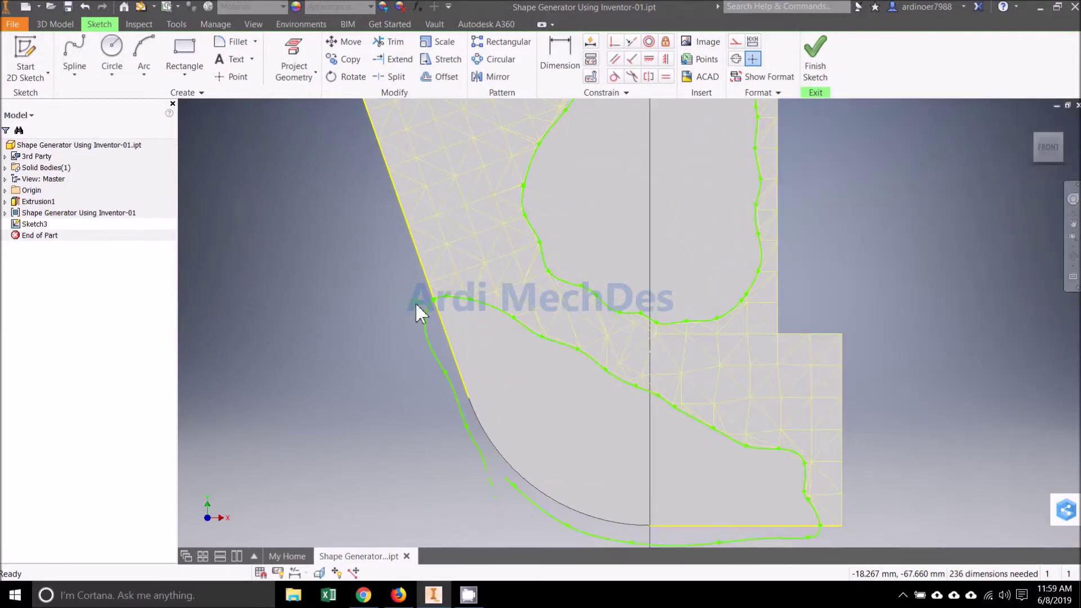
scroll(494, 253, up, 4)
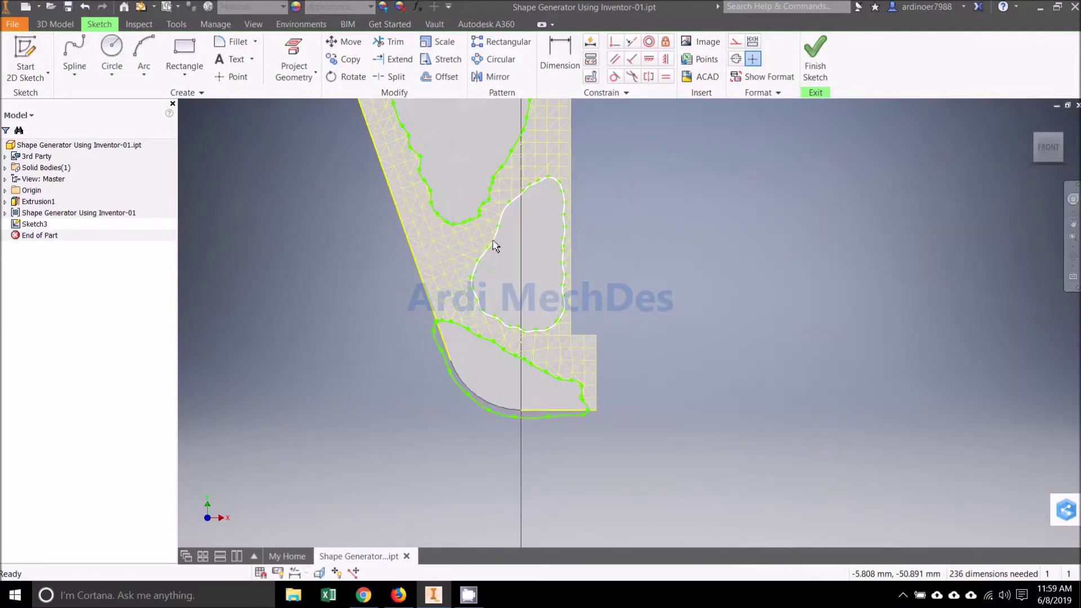
mouse_move(542, 246)
middle_down()
mouse_move(518, 410)
mouse_move(502, 303)
mouse_move(507, 321)
middle_up()
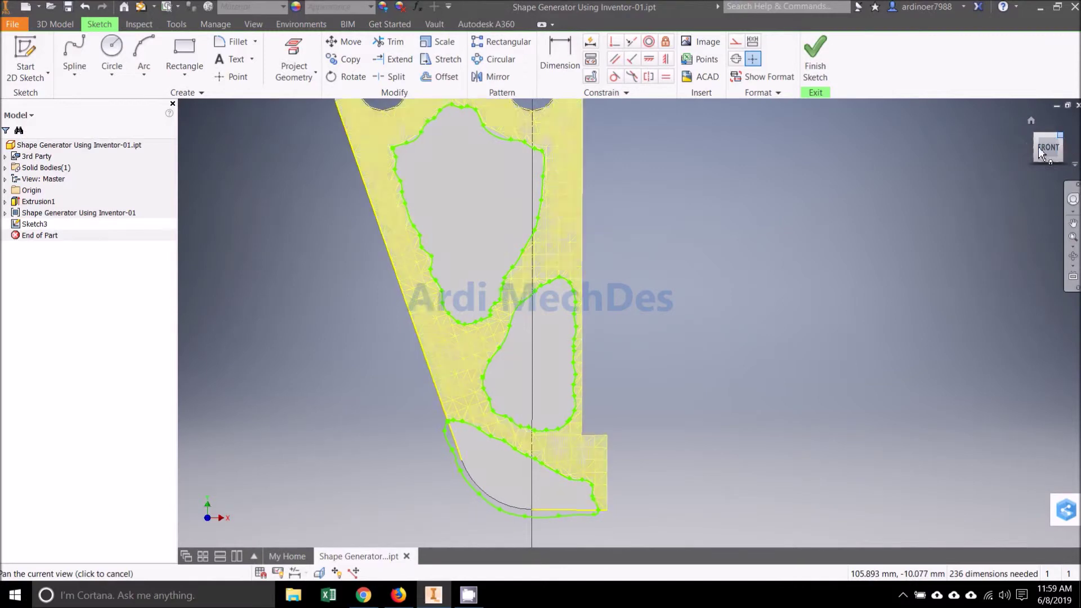
click(1031, 120)
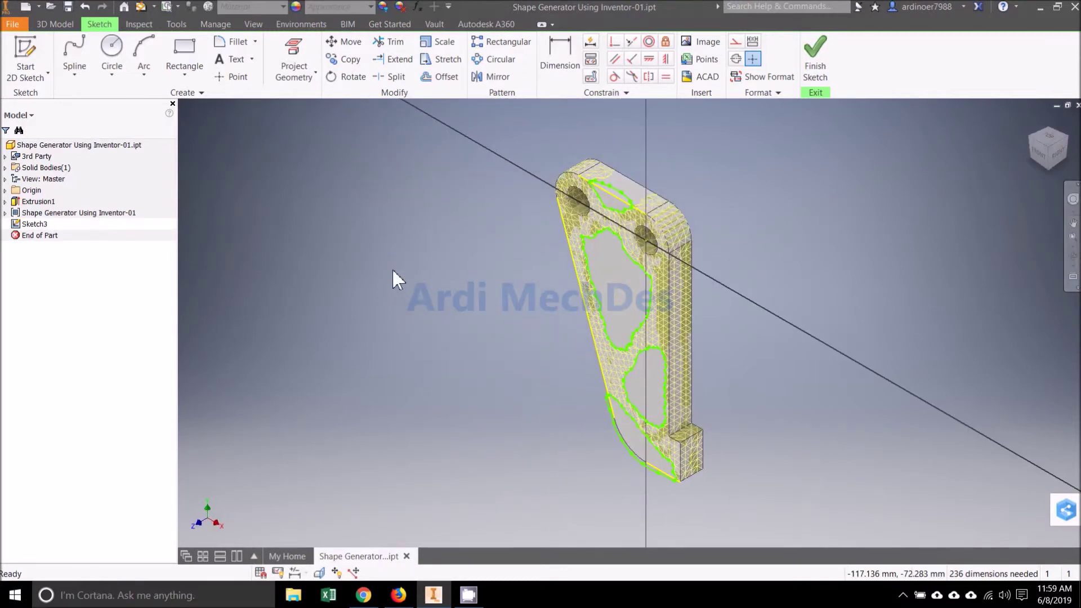
click(815, 64)
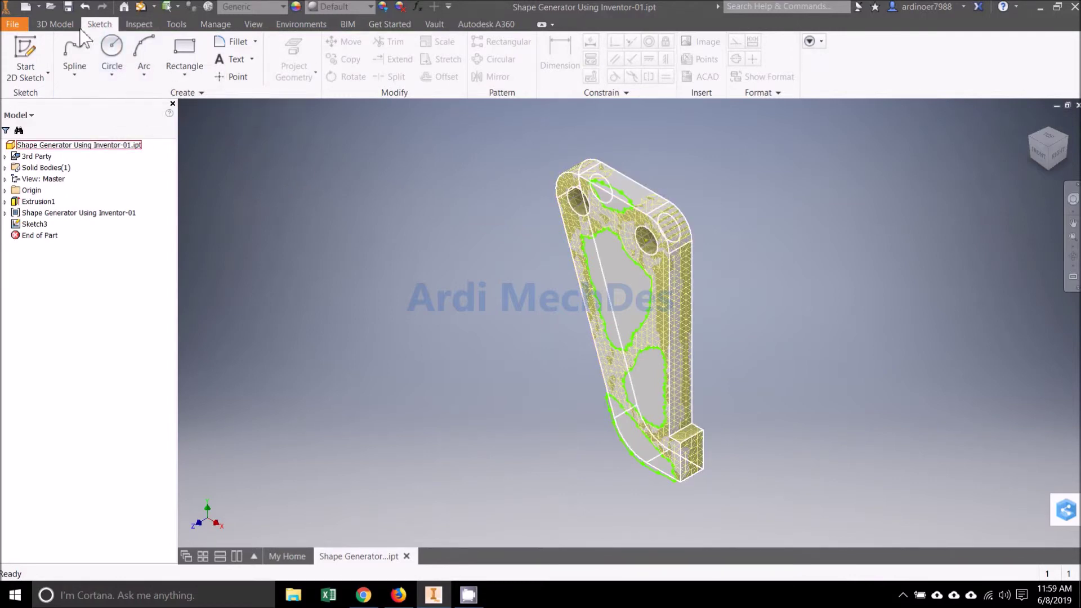
click(55, 24)
Step: Extrude the four pocket profiles as a flipped Cut with extents All, creating Extrusion3
click(69, 61)
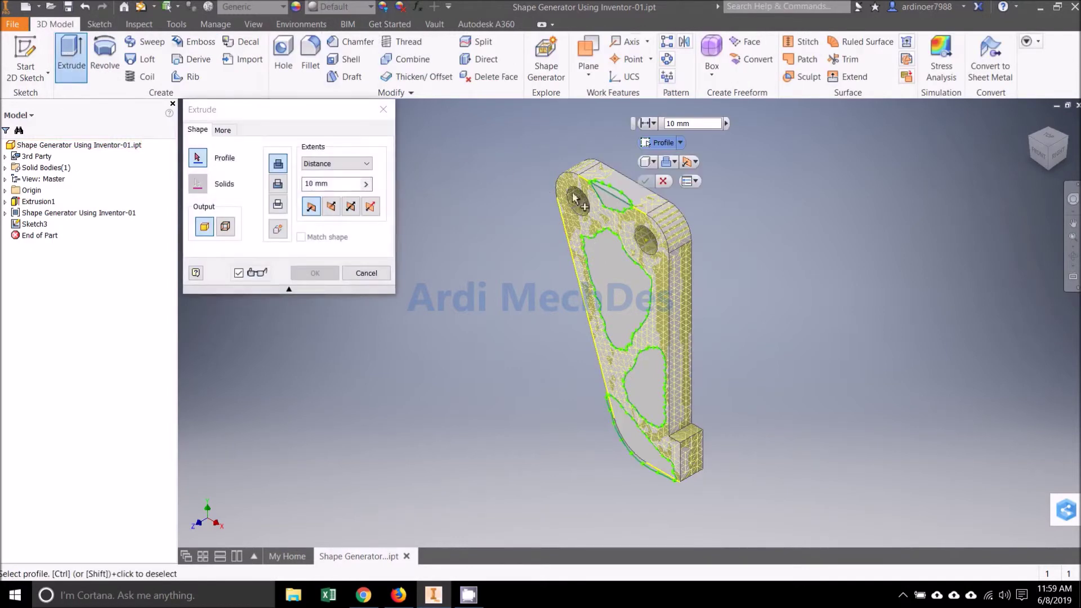
click(610, 209)
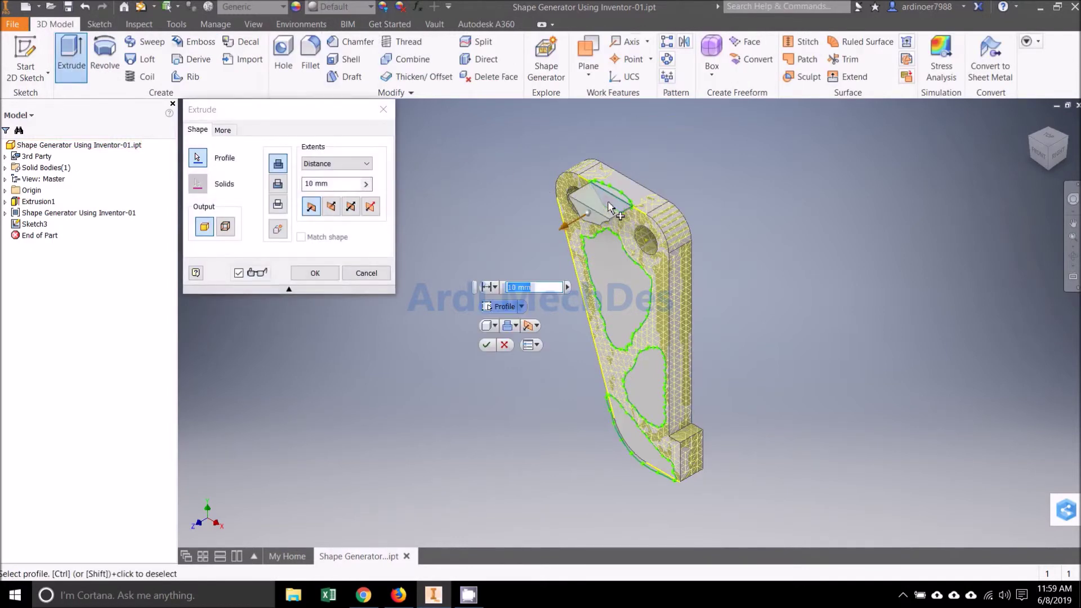
click(611, 269)
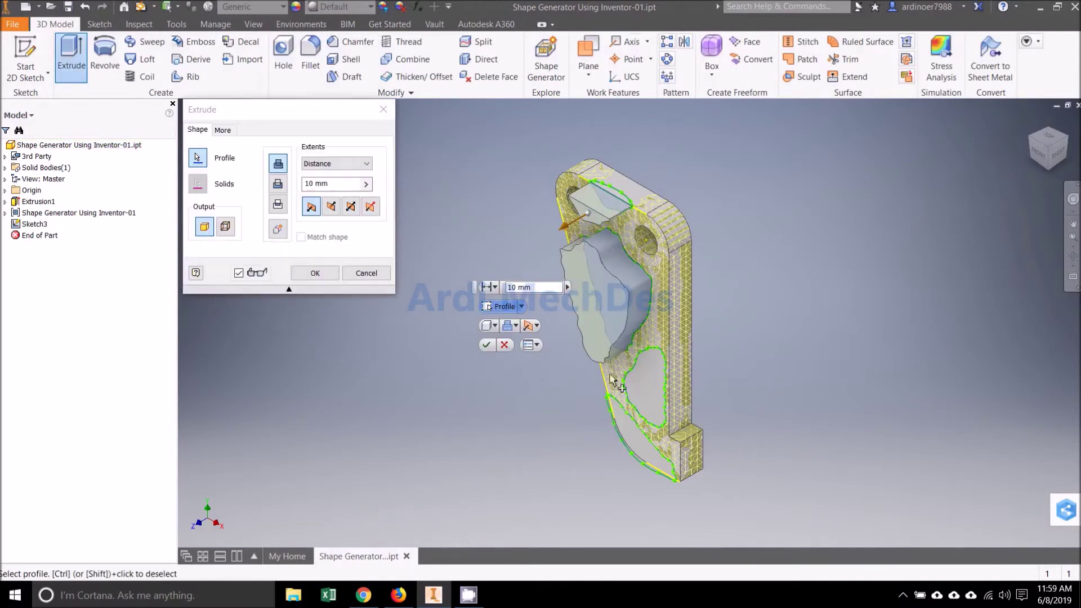
click(656, 405)
click(635, 449)
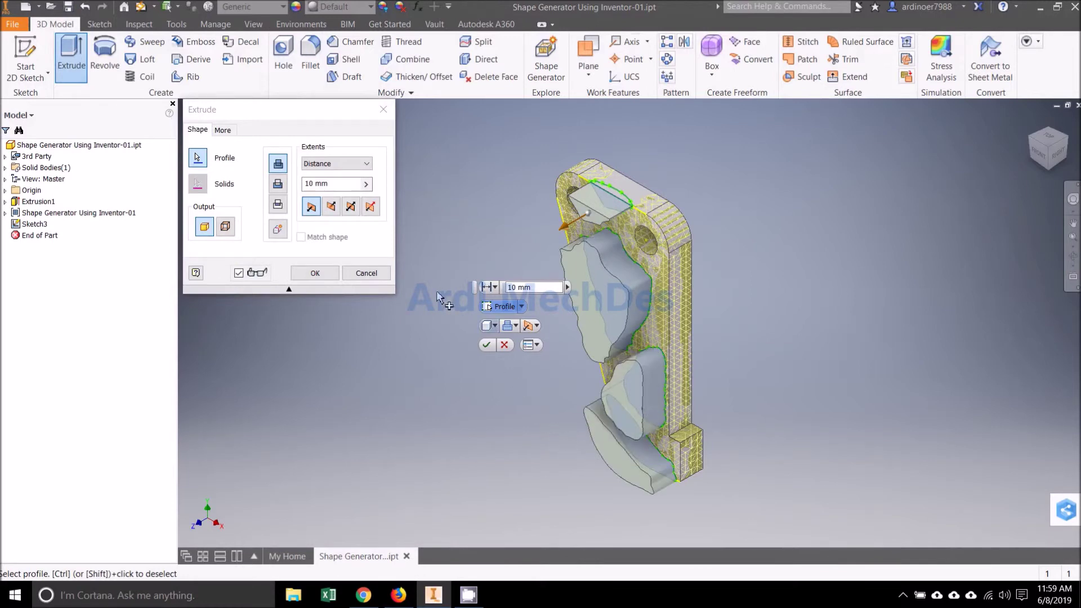
click(332, 207)
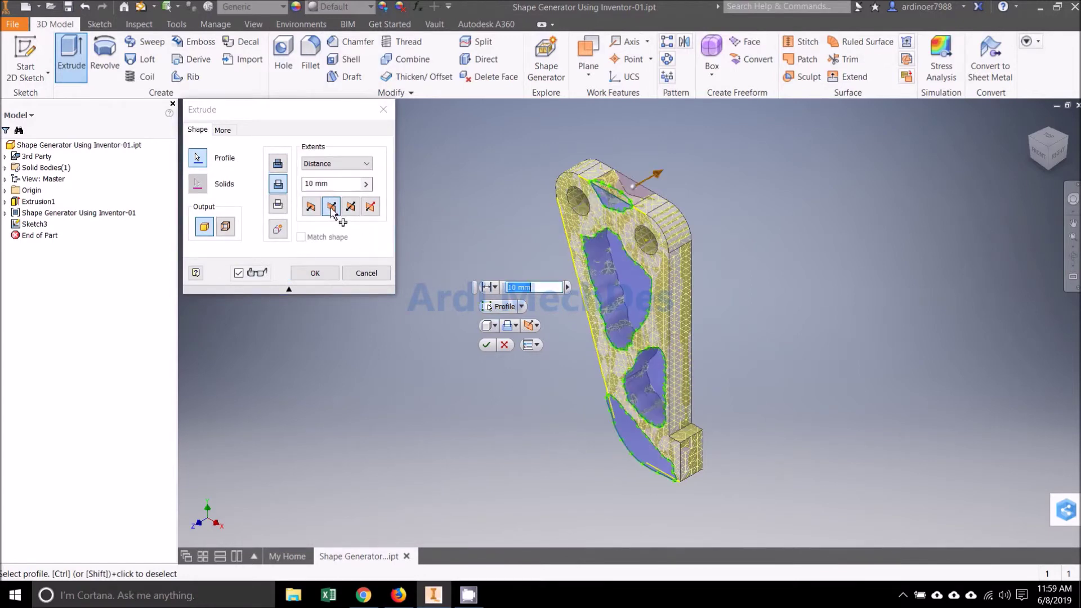
click(366, 163)
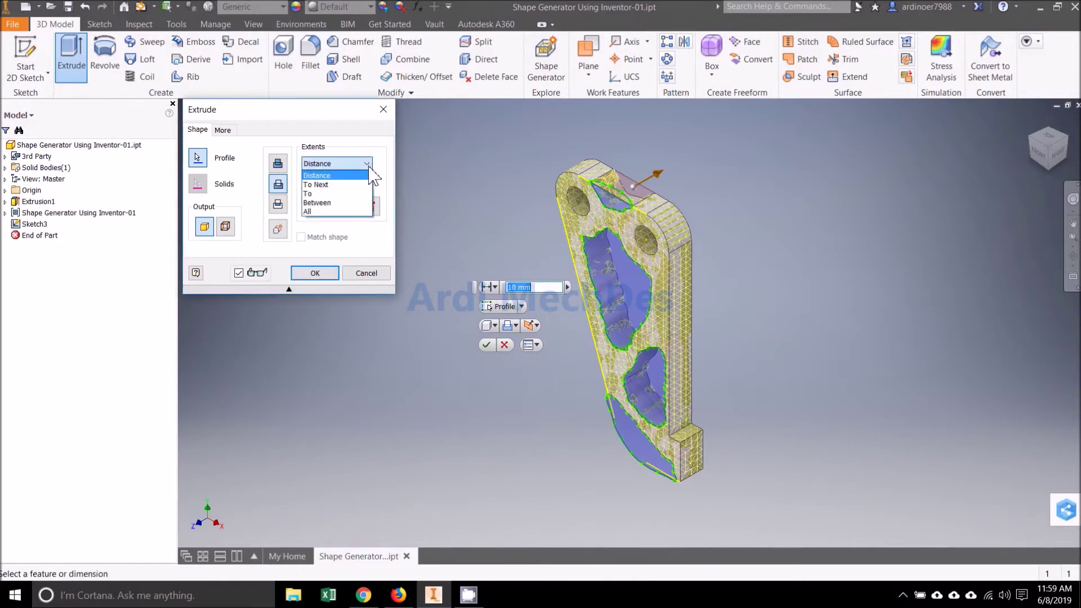
click(353, 212)
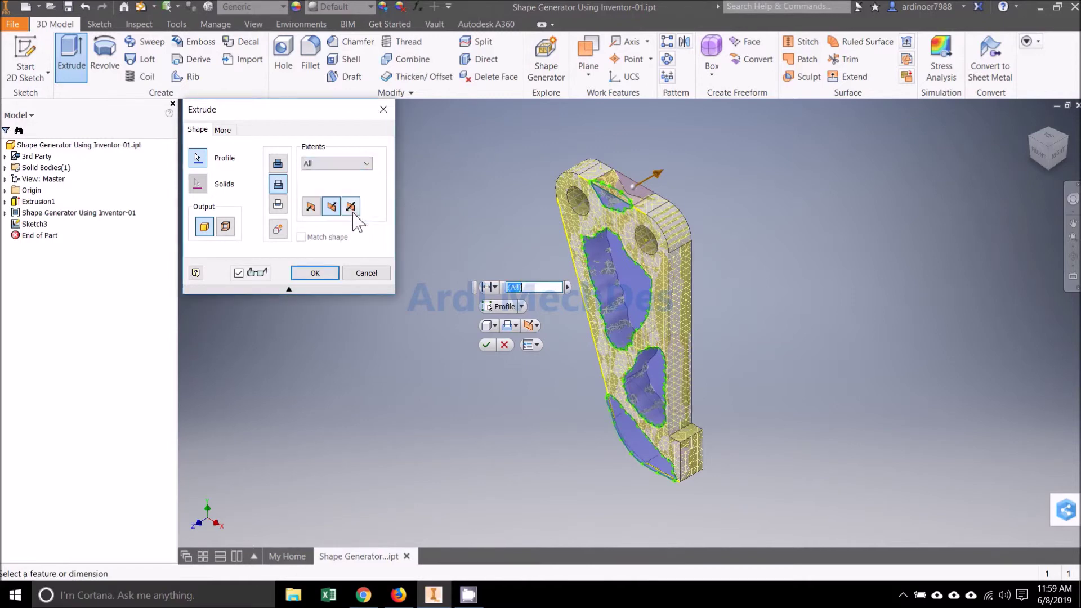
click(314, 273)
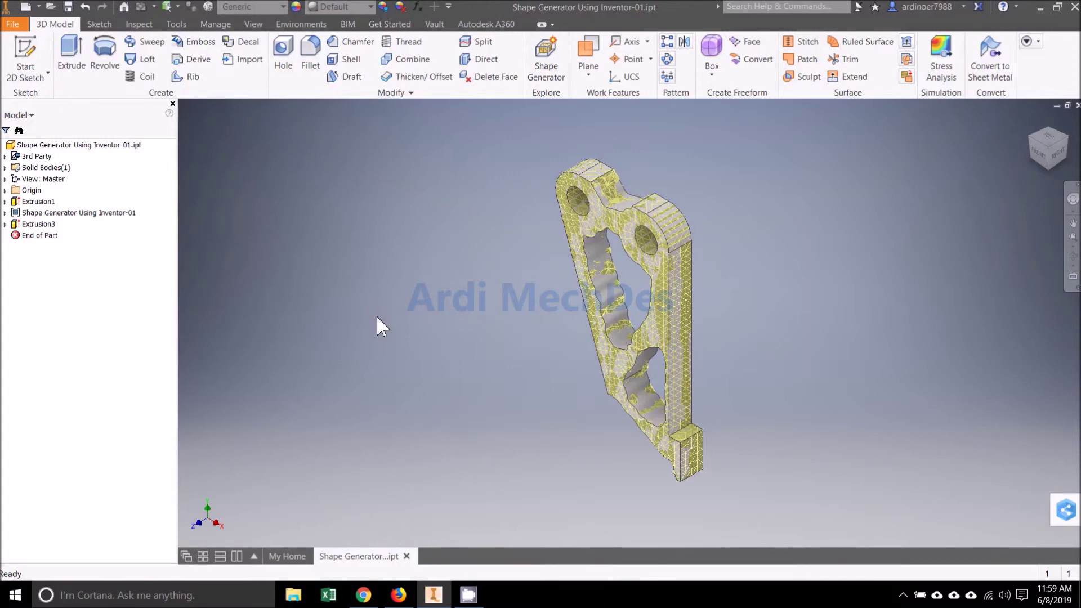
Step: Reset to the Home view and enter the Stress Analysis environment from Environments
click(1051, 152)
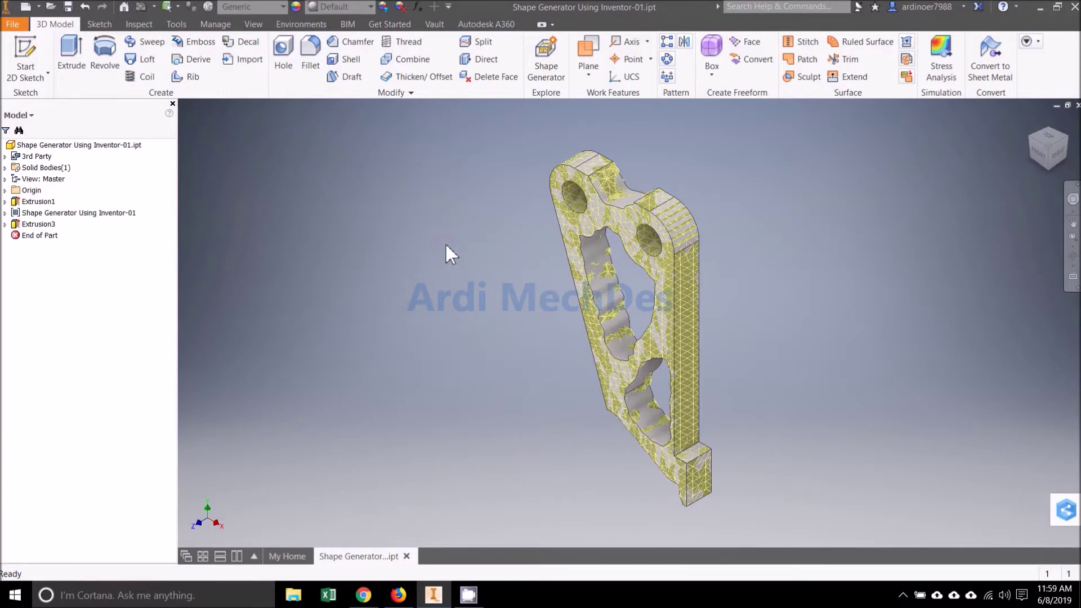
click(302, 25)
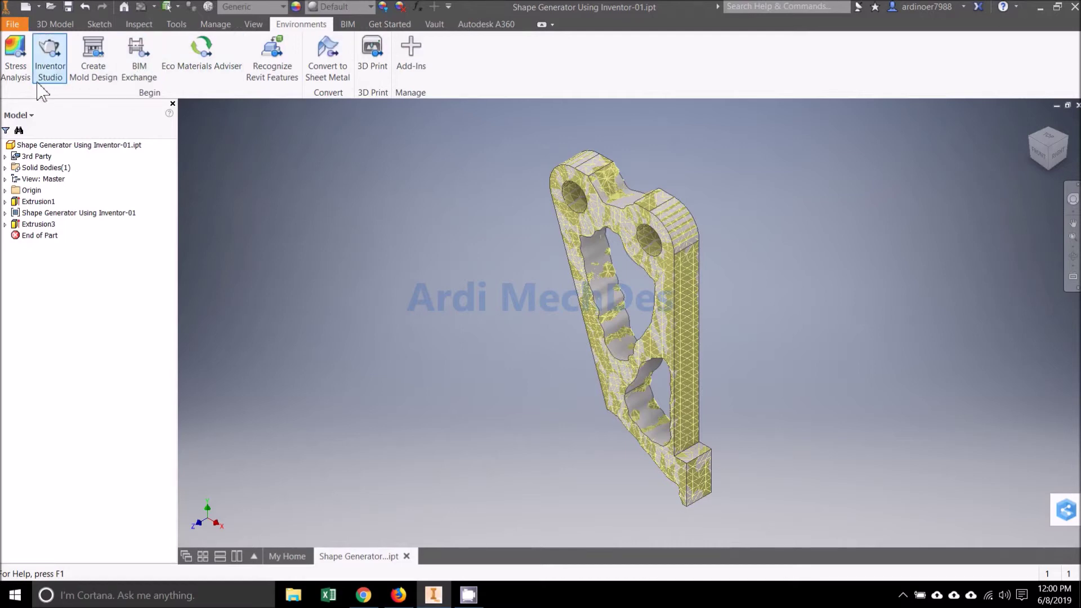
click(16, 59)
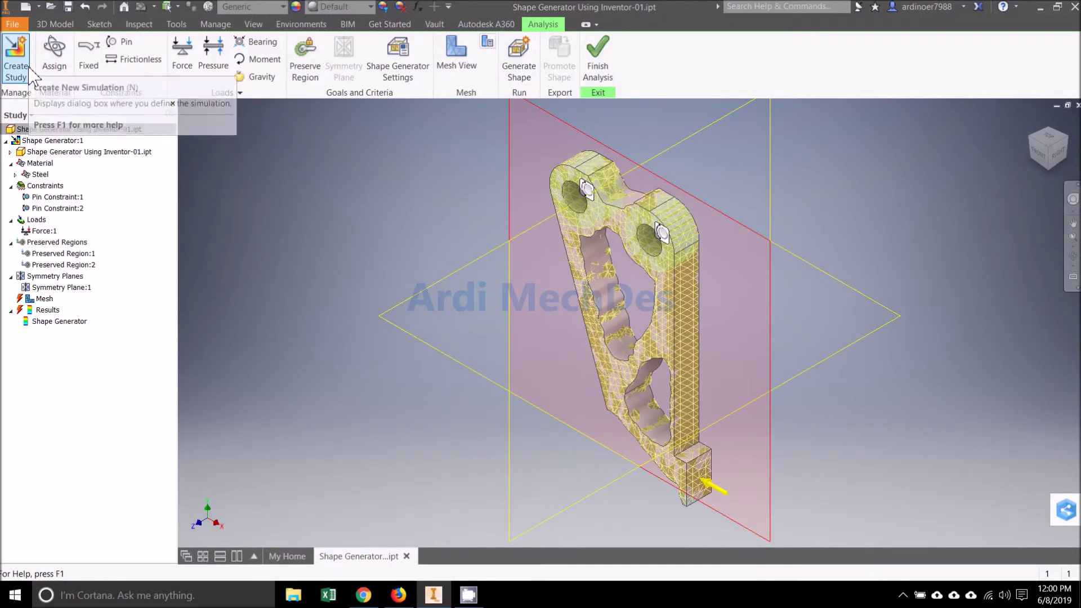
Step: Create the Static Analysis:1 study and assign Steel as its override material
click(29, 68)
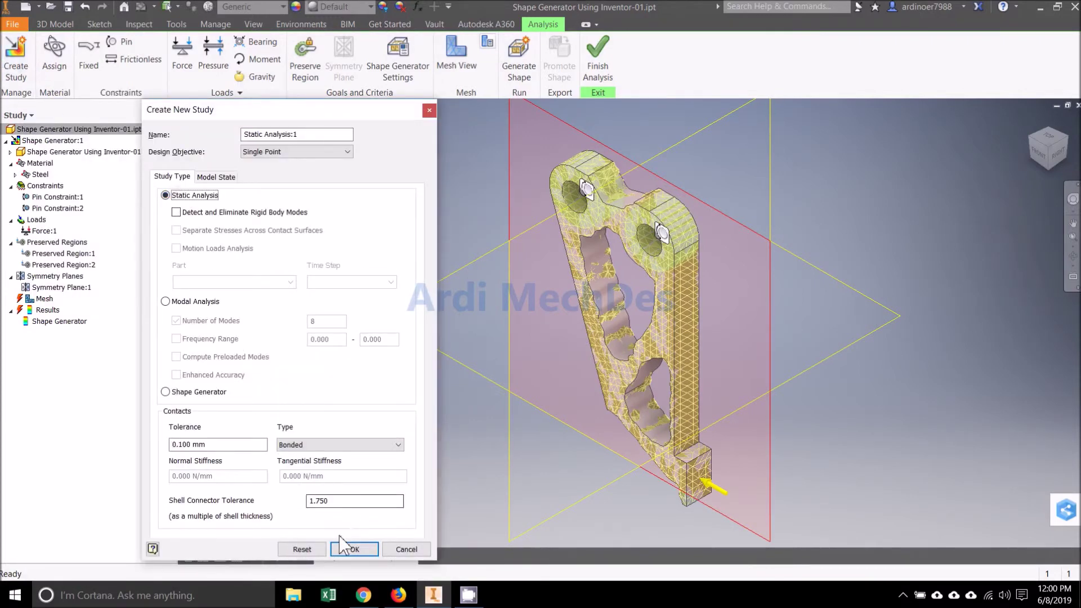
click(354, 550)
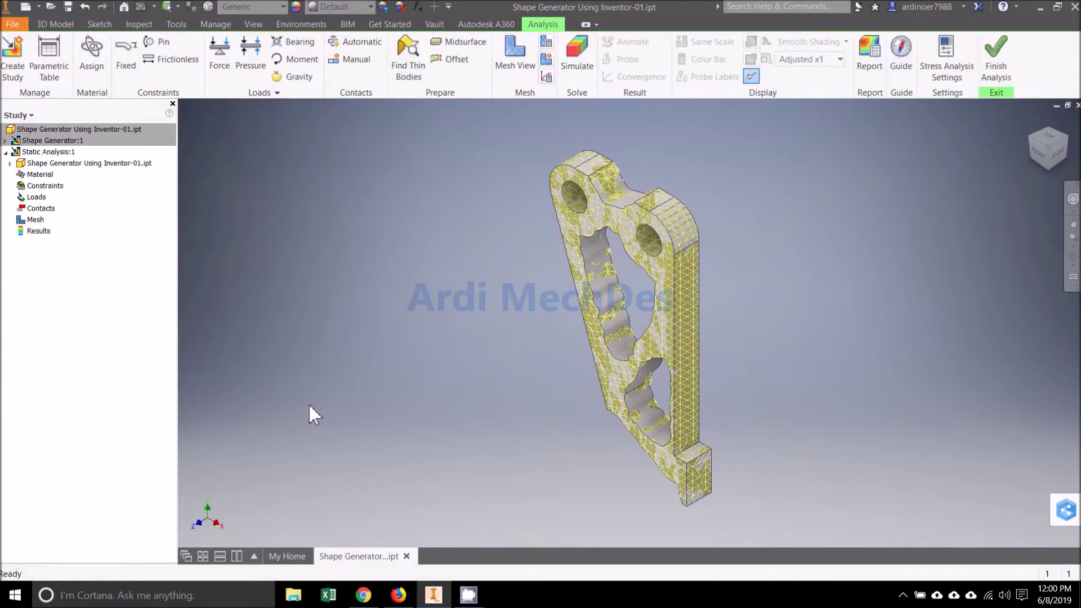
right_click(51, 177)
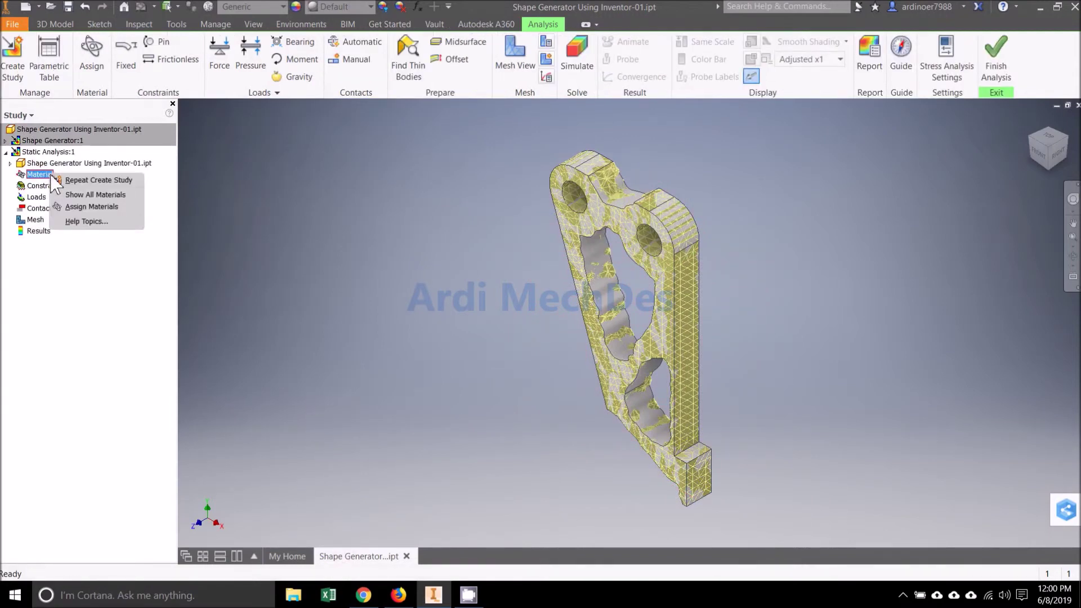
click(120, 209)
click(383, 141)
click(398, 142)
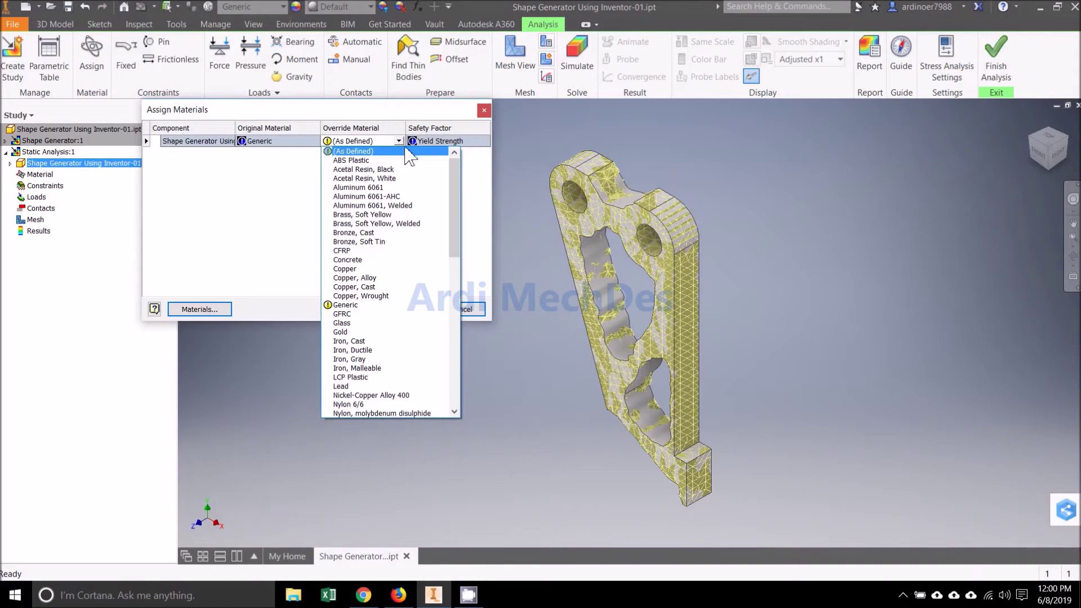
drag(454, 187, 457, 323)
click(423, 278)
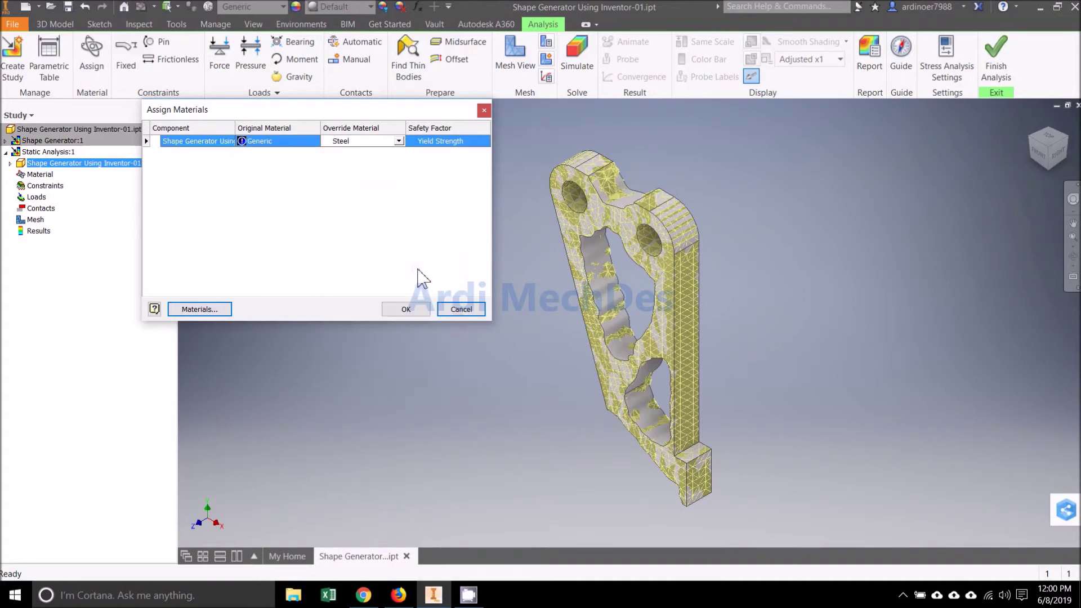
click(426, 308)
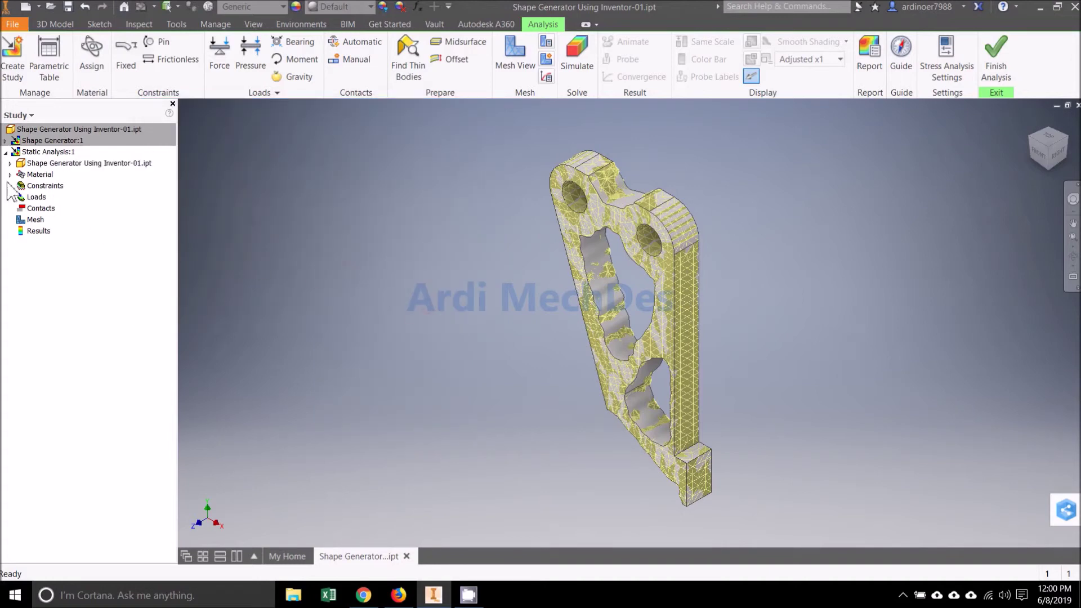
Step: Add Pin constraints to both upper holes of the bracket
click(10, 174)
click(48, 197)
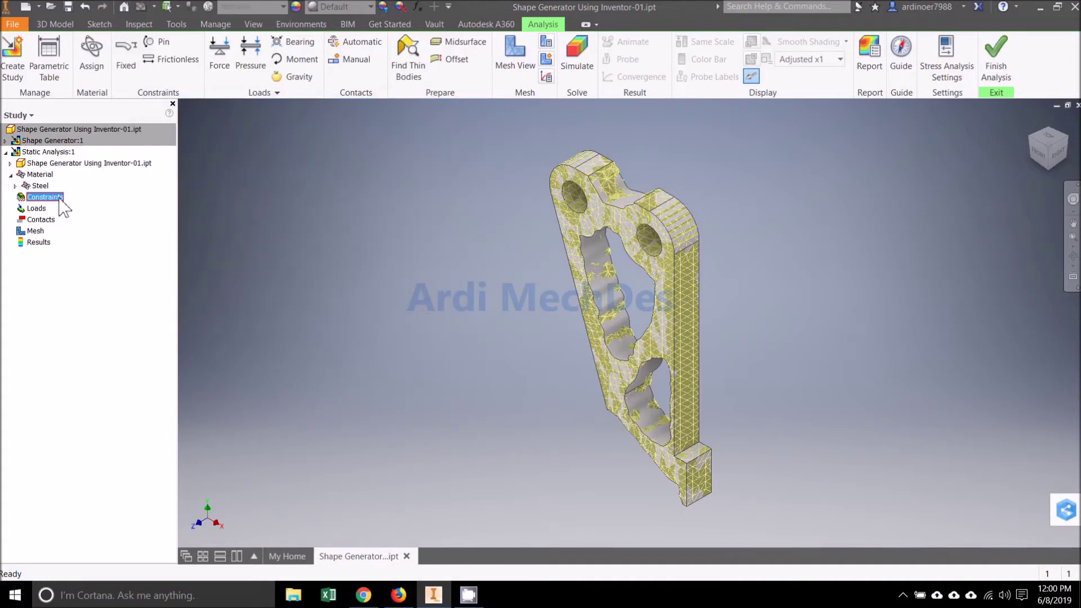
right_click(62, 202)
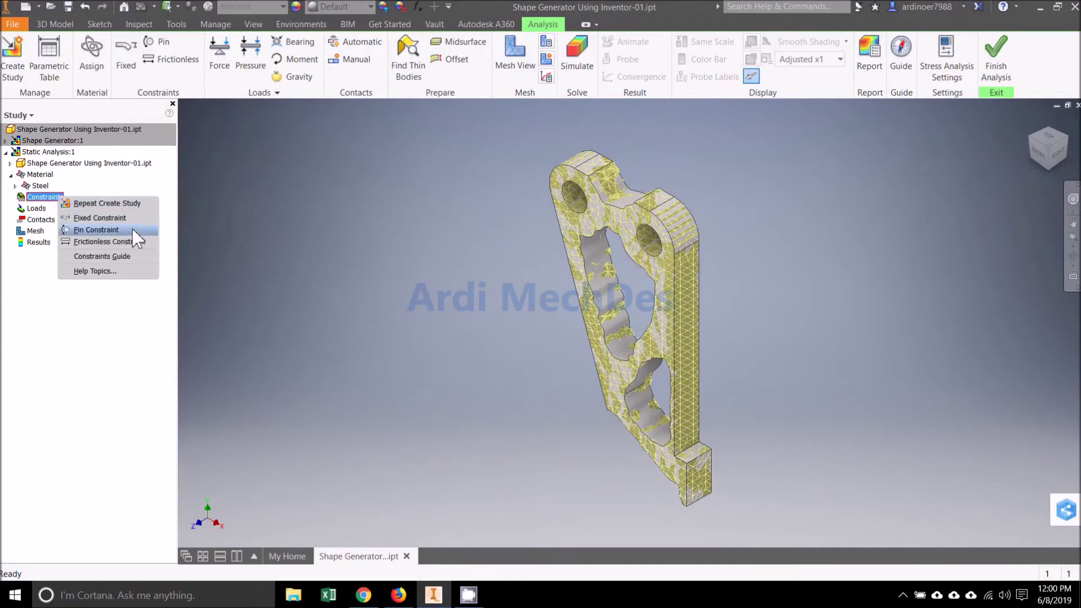
key(Escape)
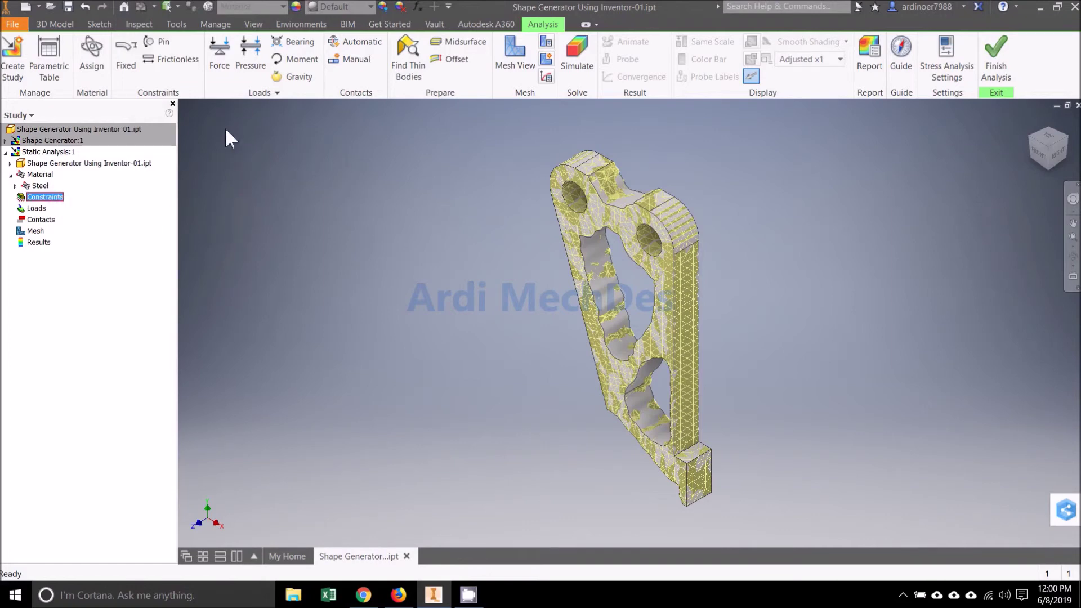
click(163, 42)
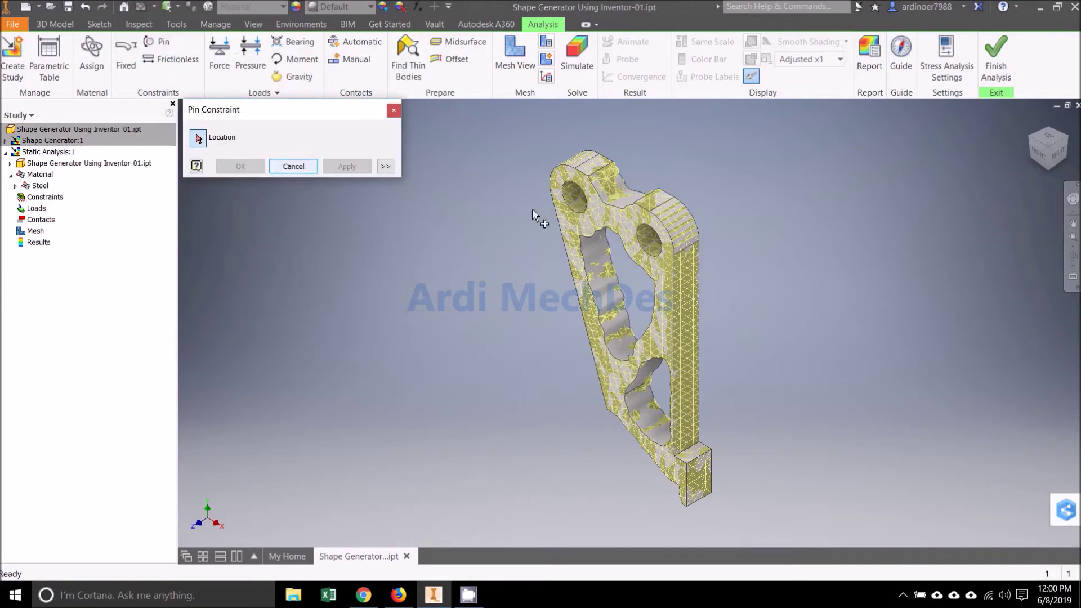
click(580, 203)
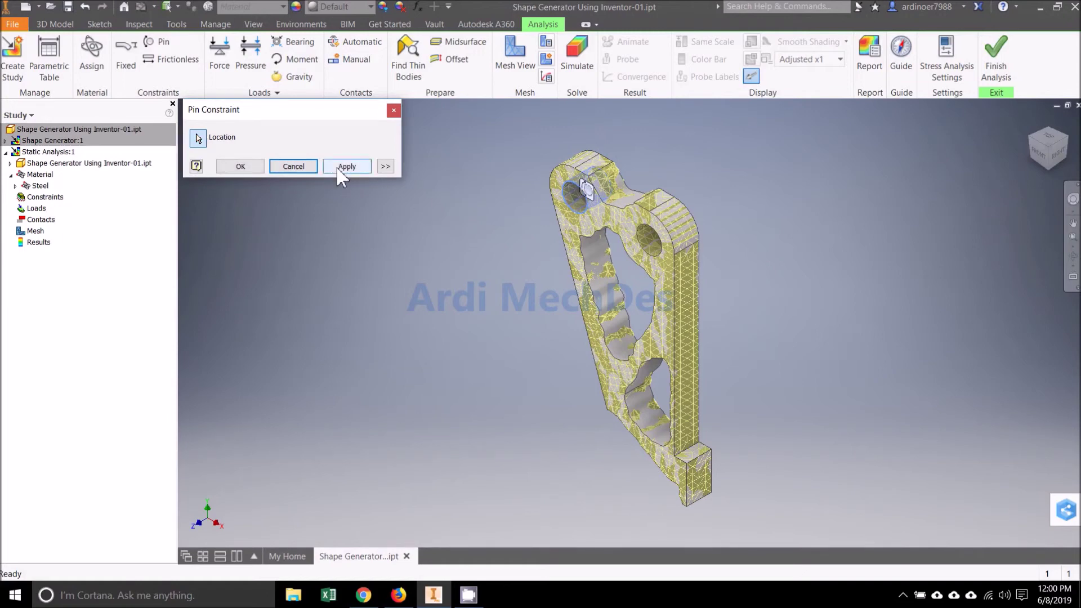
click(341, 168)
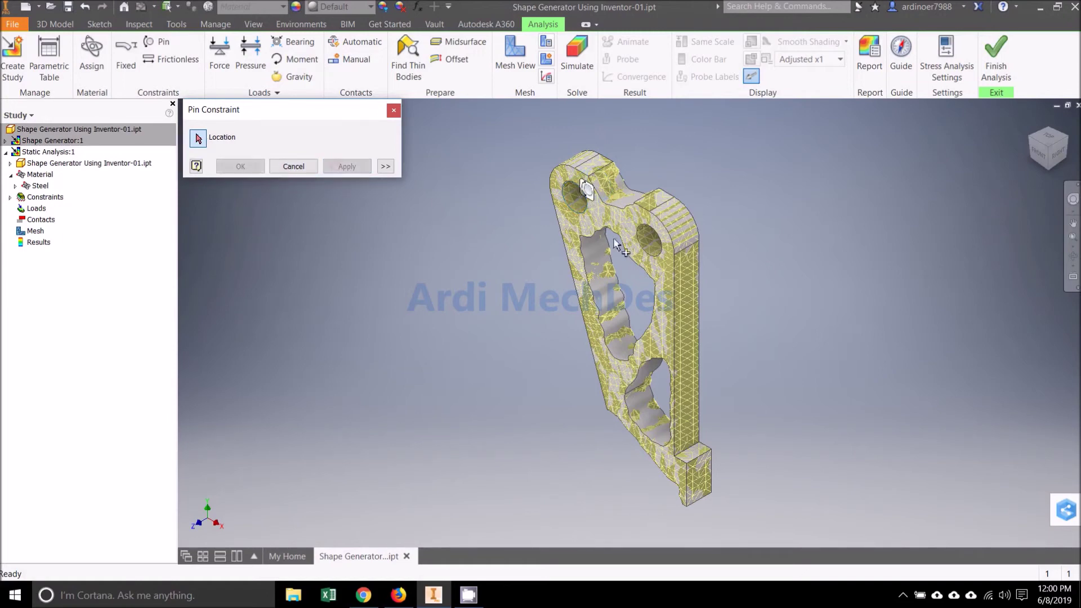
click(651, 235)
click(347, 167)
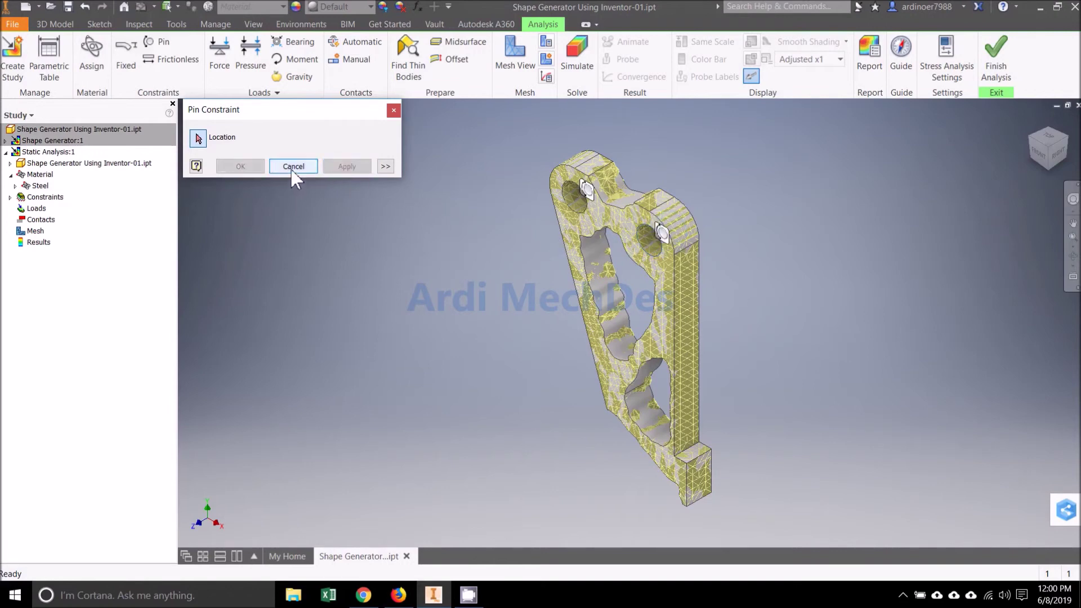
click(294, 166)
click(10, 197)
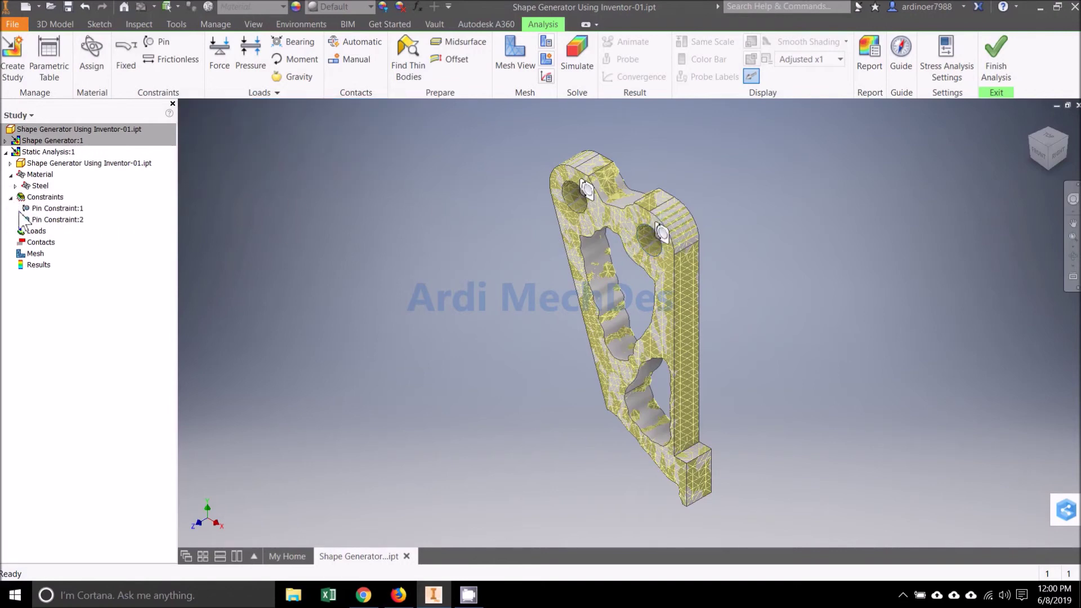
Step: Apply a 1000 N Force:1 load to the bracket's lower end face
right_click(42, 231)
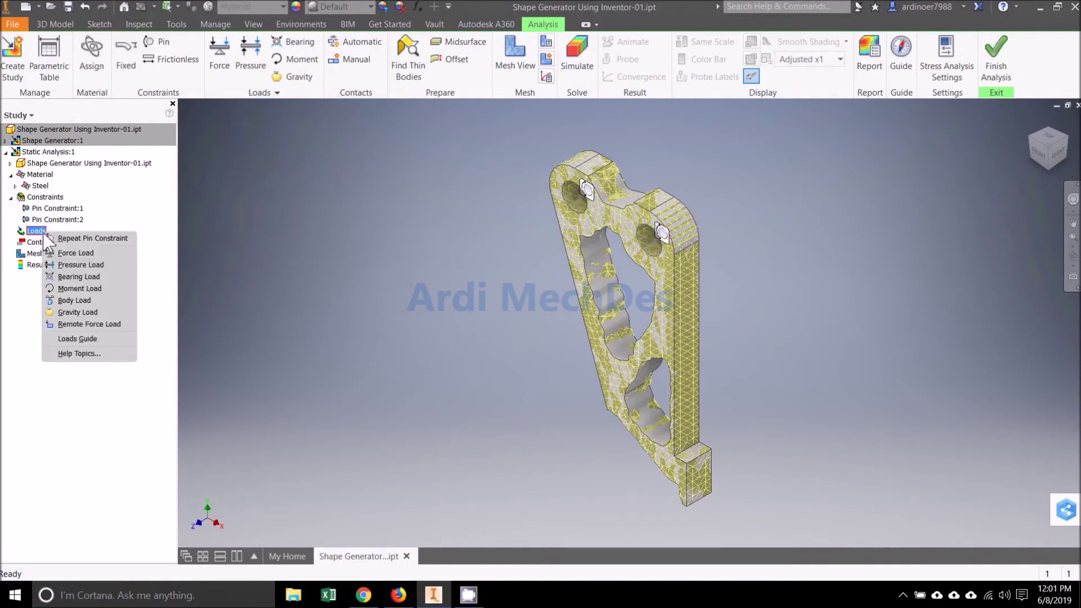
click(111, 253)
click(700, 477)
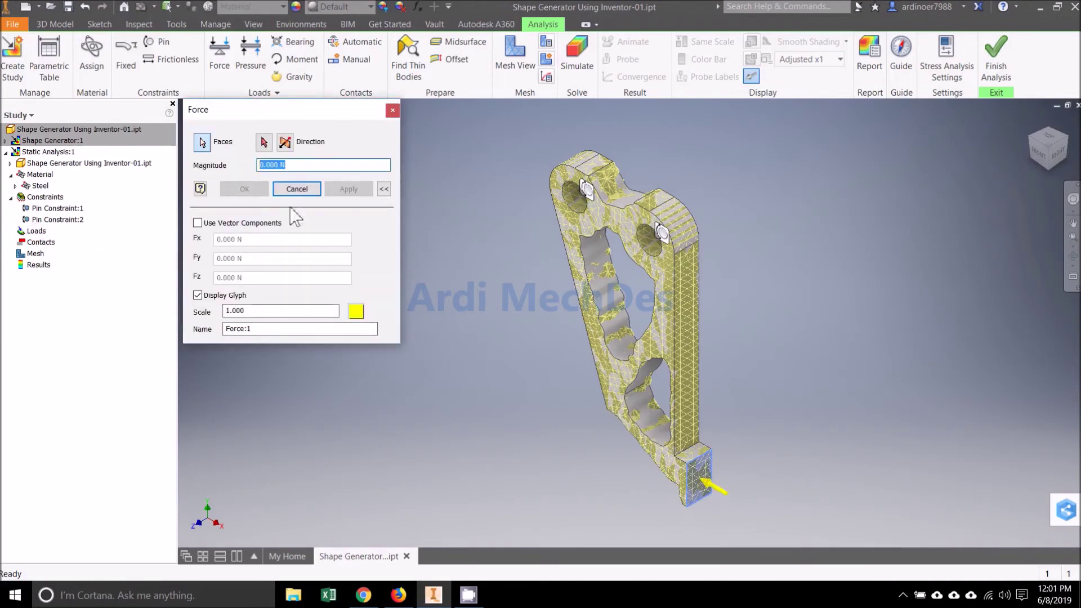
text(1000)
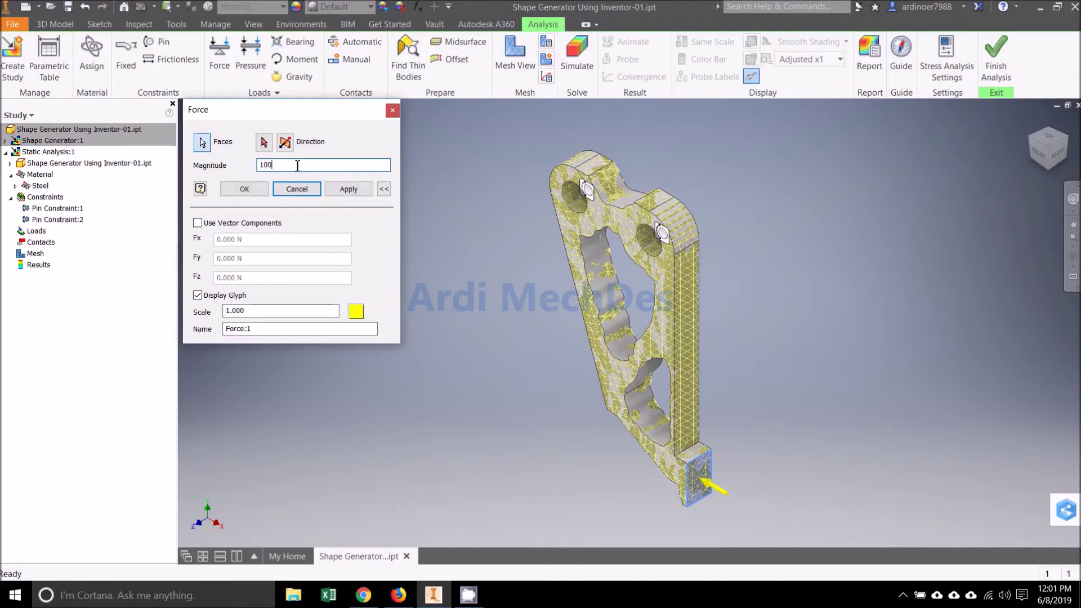
click(342, 190)
click(310, 190)
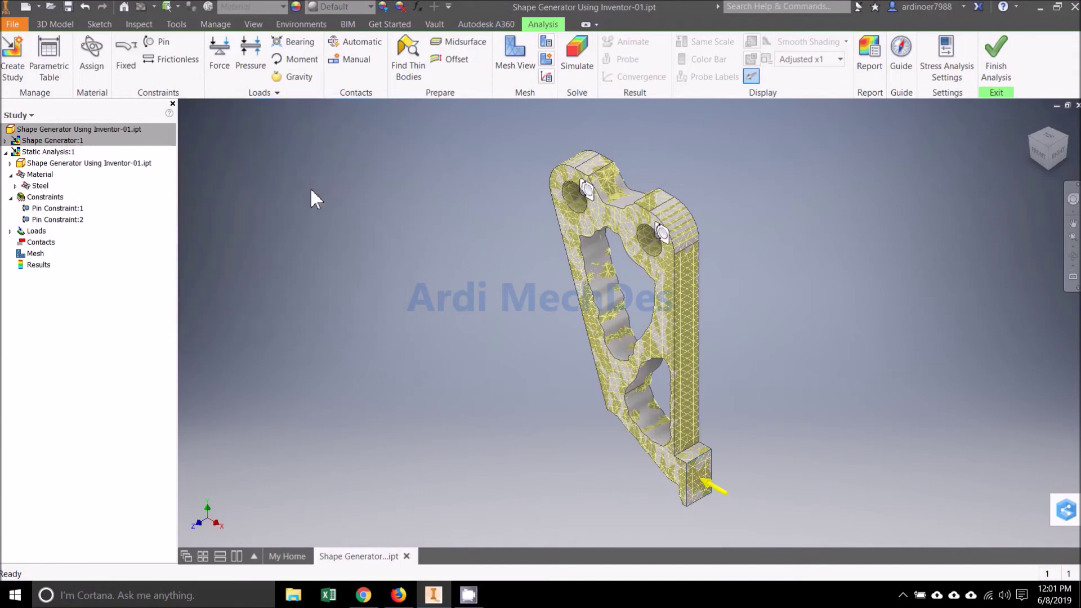
click(11, 231)
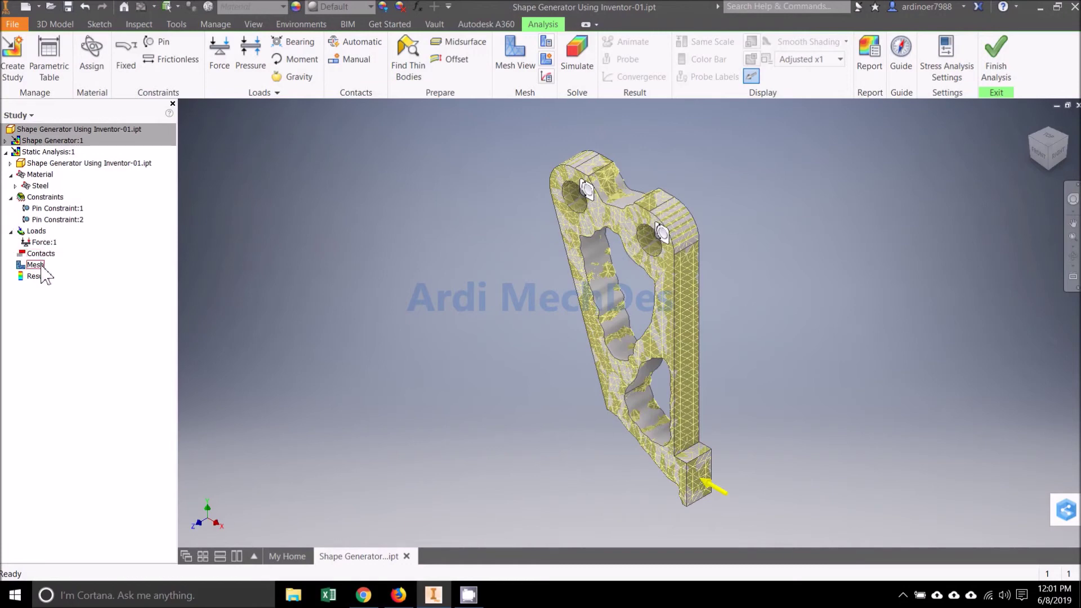
Step: Leave mesh settings unchanged, generate the 2808-node, 1459-element mesh, and open Simulate
click(552, 40)
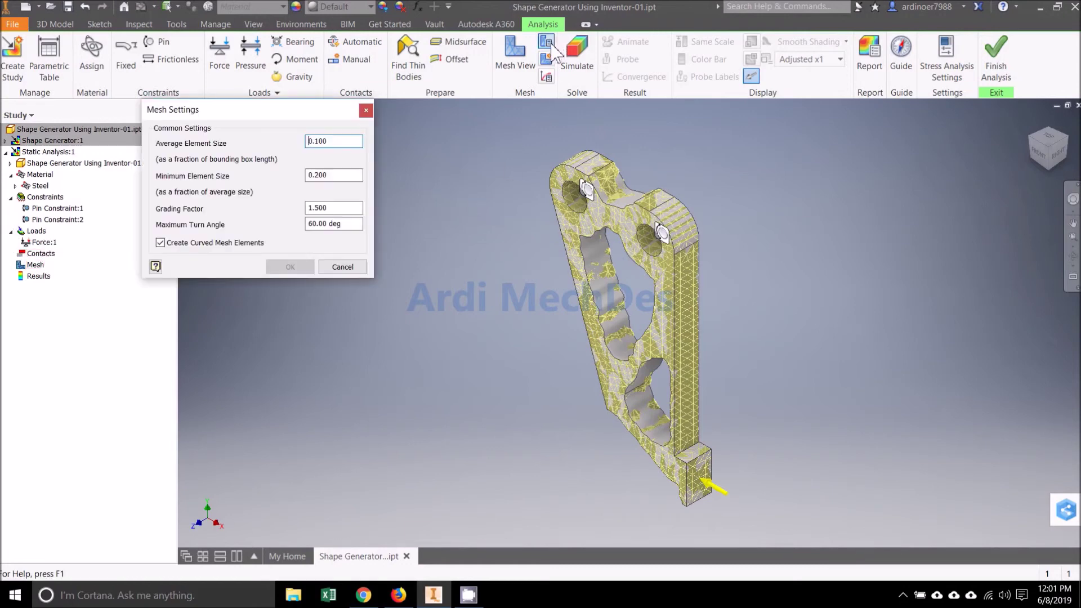
click(348, 269)
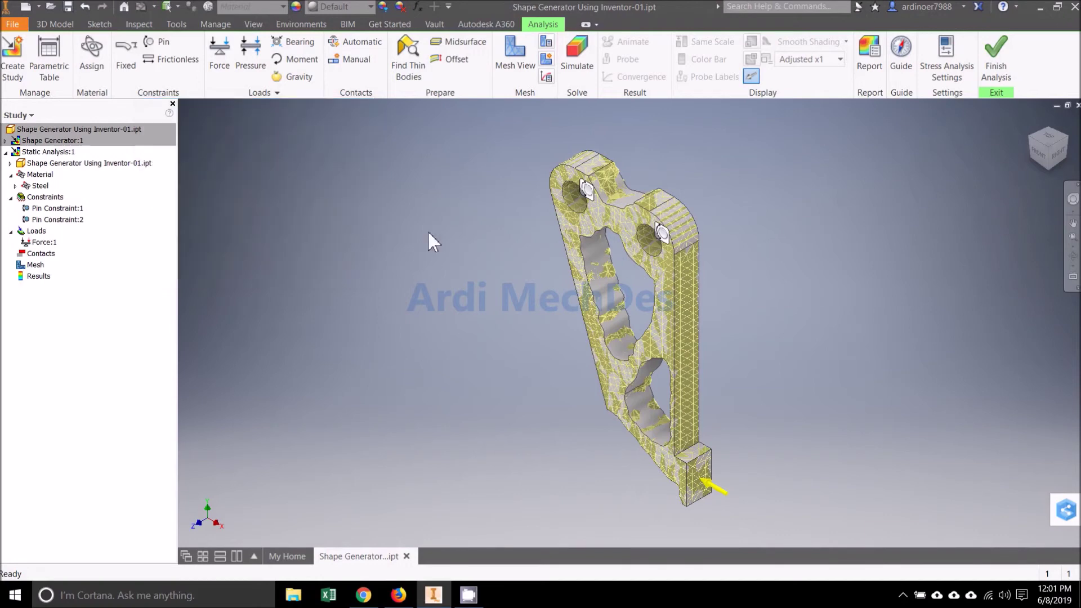
click(507, 81)
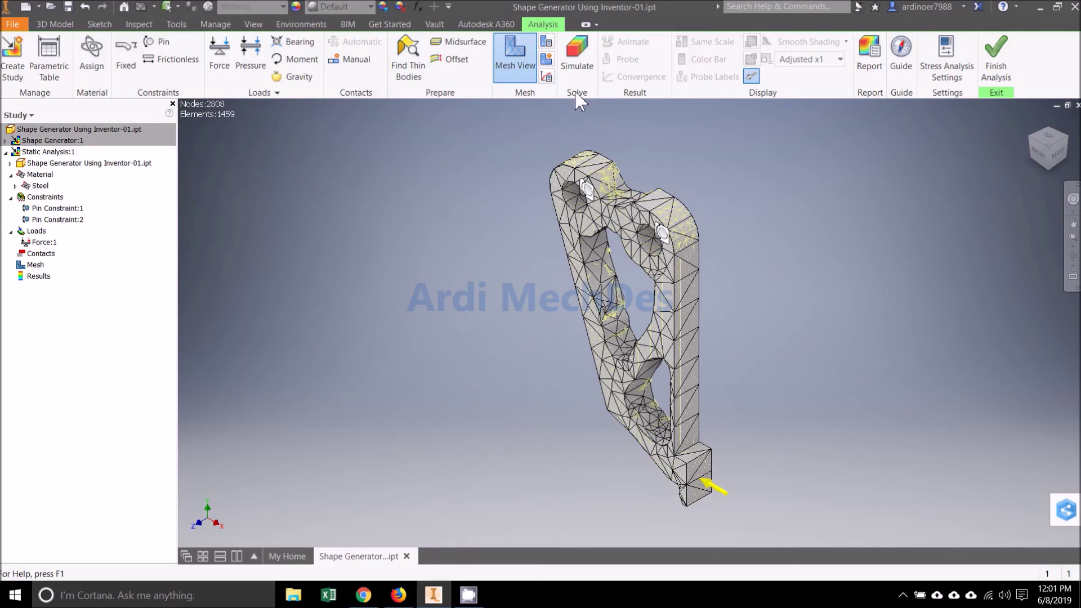
click(577, 54)
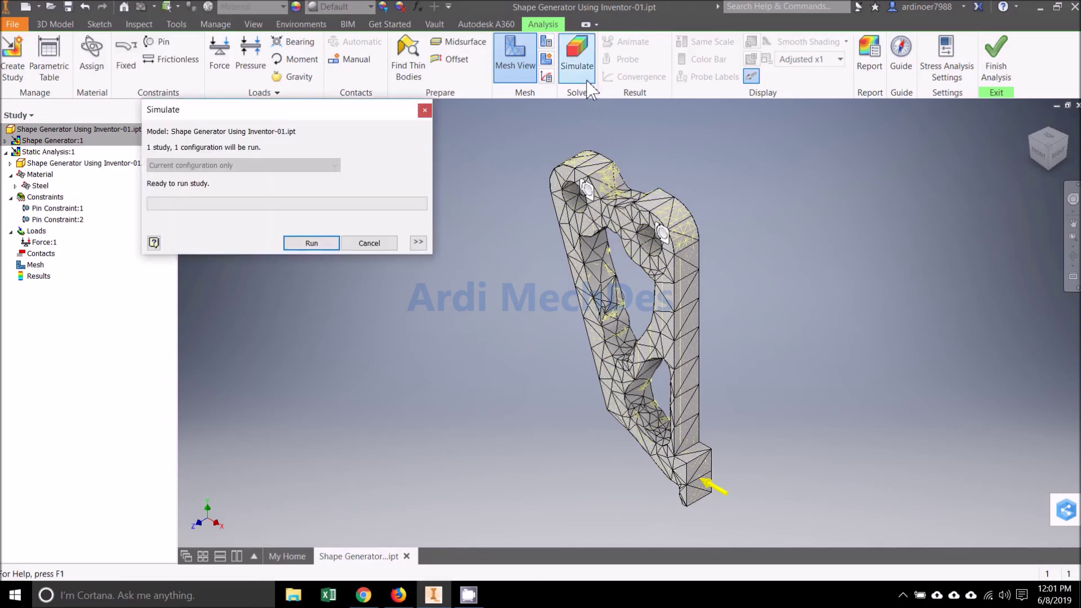
Step: Run the study, review principal stresses, displacement and safety factor (min 1.75), ending on von Mises (118.1 MPa)
click(311, 243)
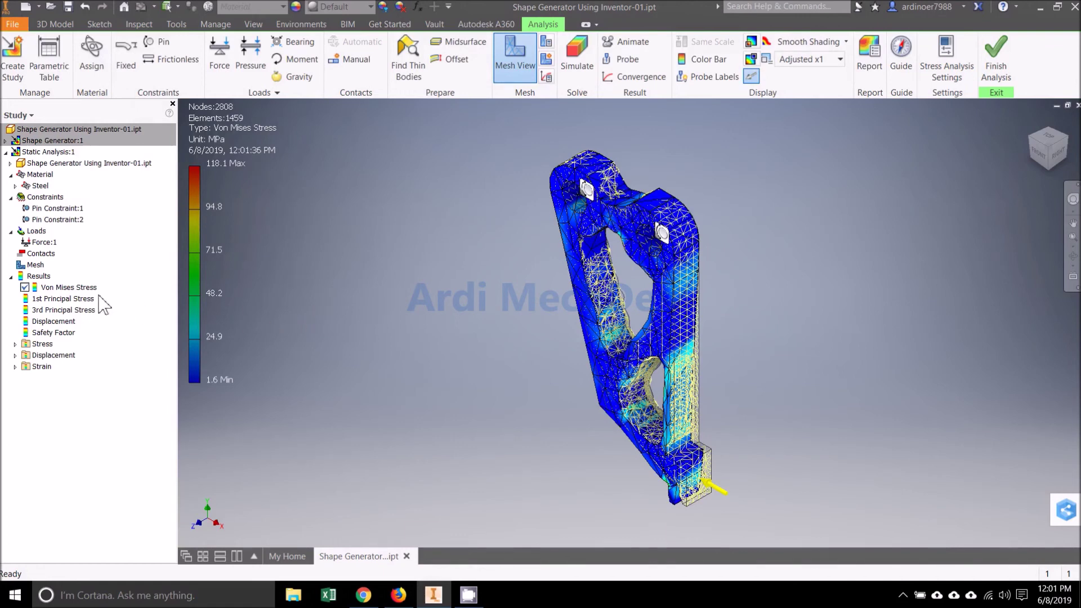
double_click(89, 299)
double_click(89, 310)
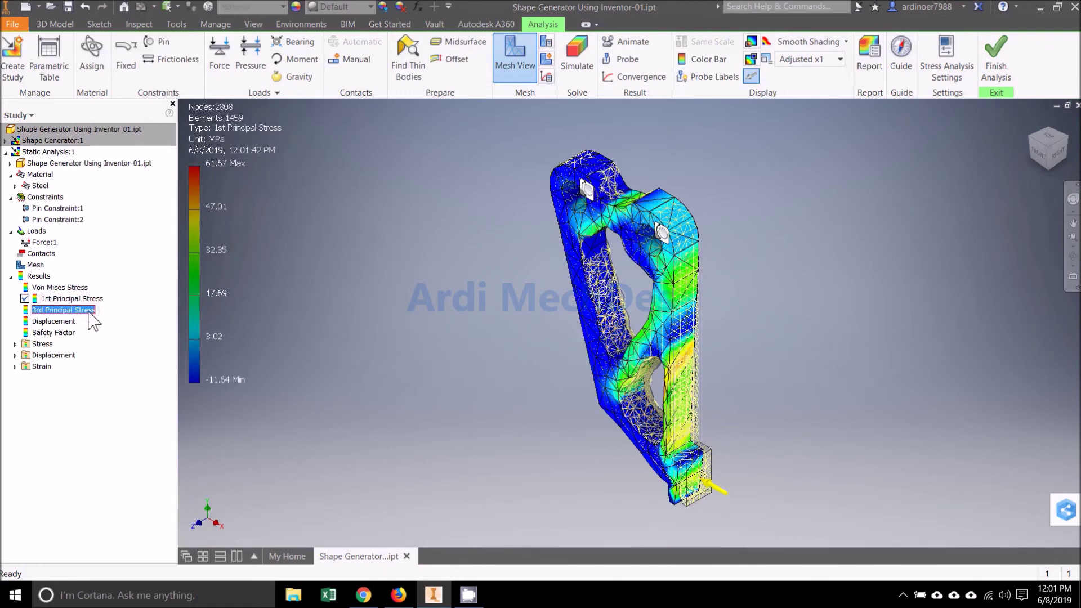
double_click(70, 323)
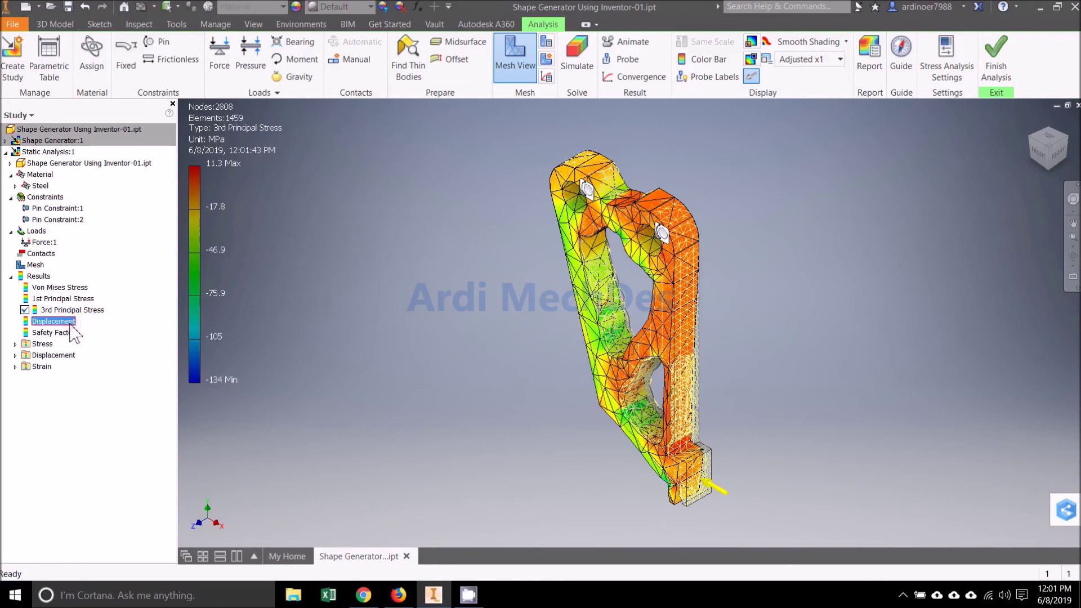
double_click(68, 333)
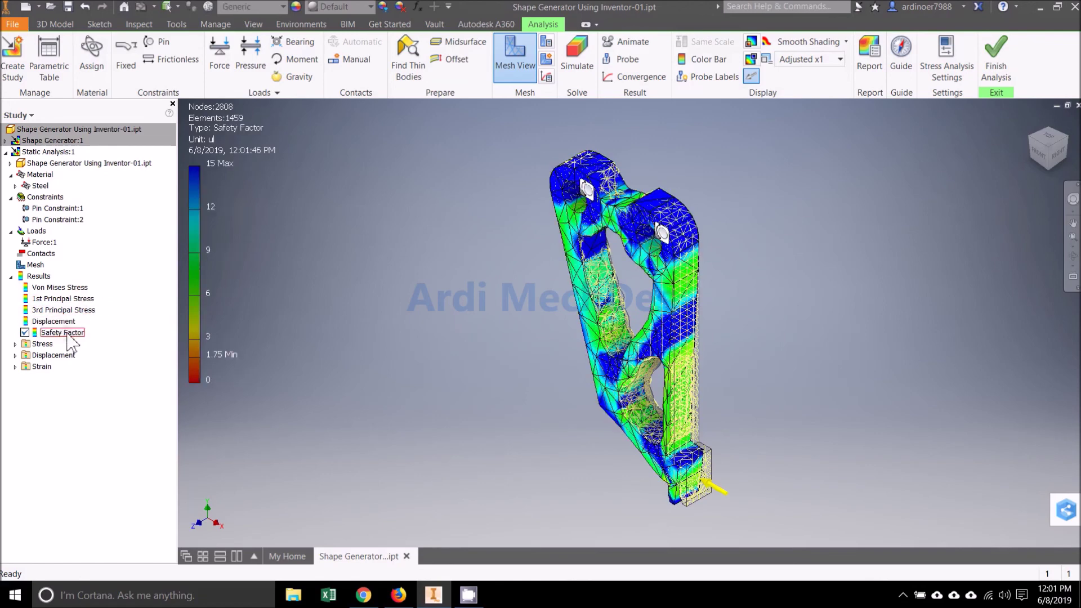
click(76, 288)
double_click(62, 288)
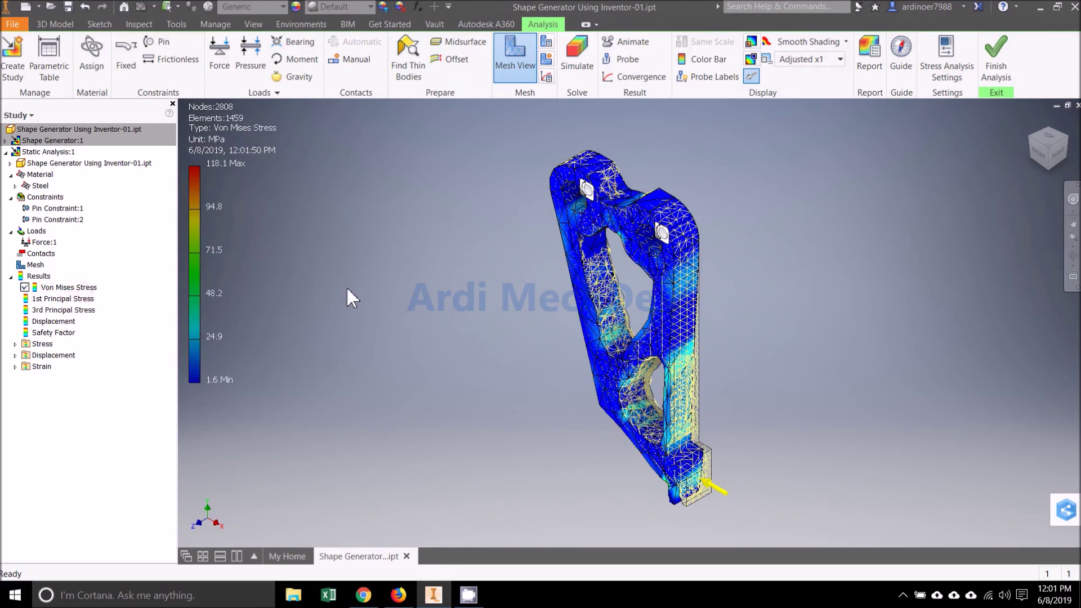